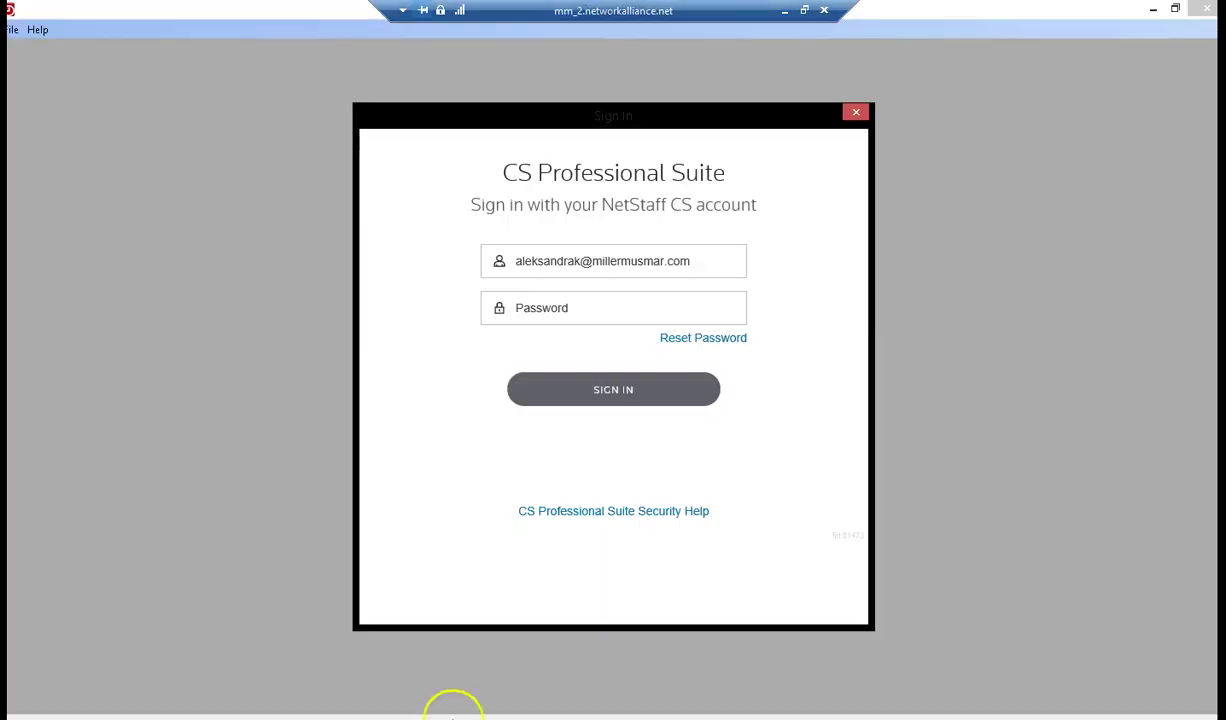
Sign in to CS Professional Suite with the account password
click(520, 310)
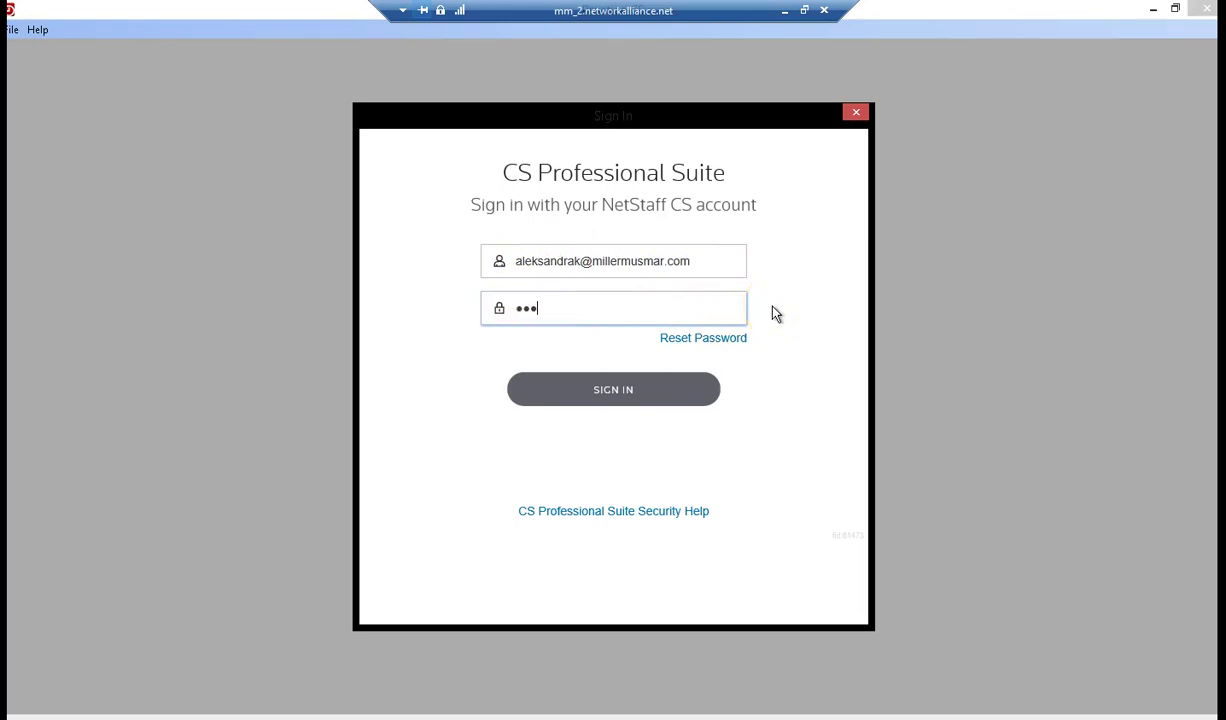
text(s)
key(Return)
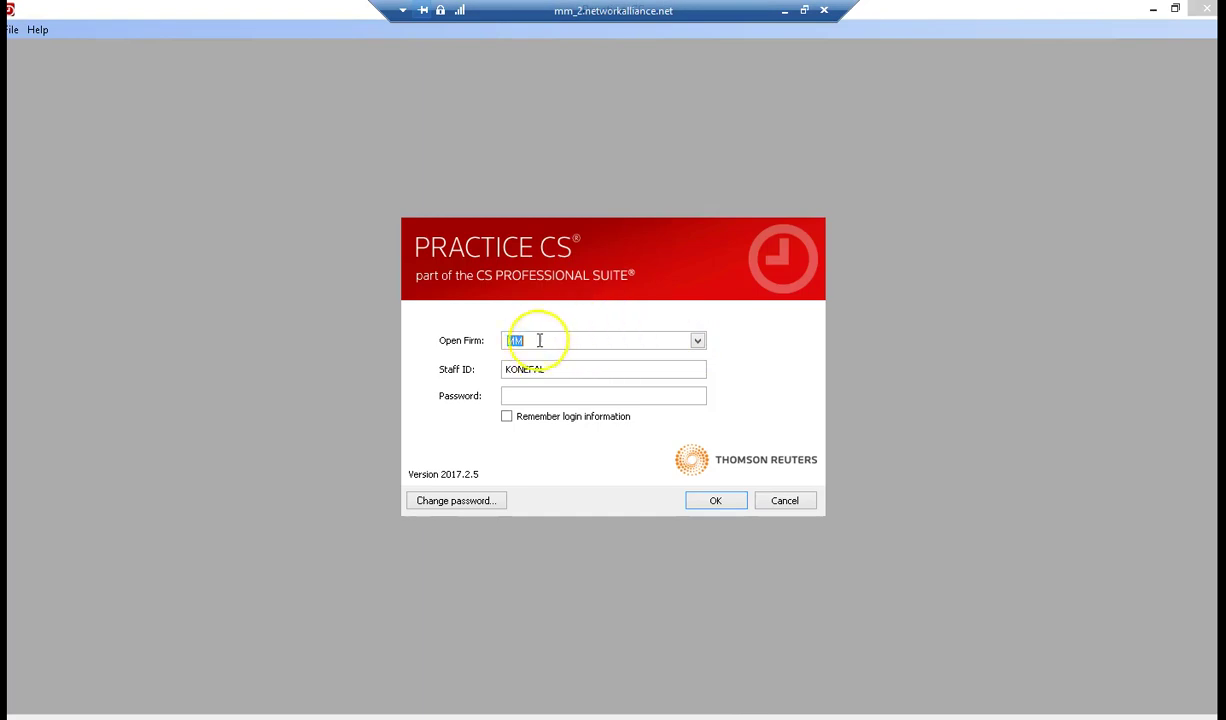
Log in to the MM firm in Practice CS with the staff password
click(536, 394)
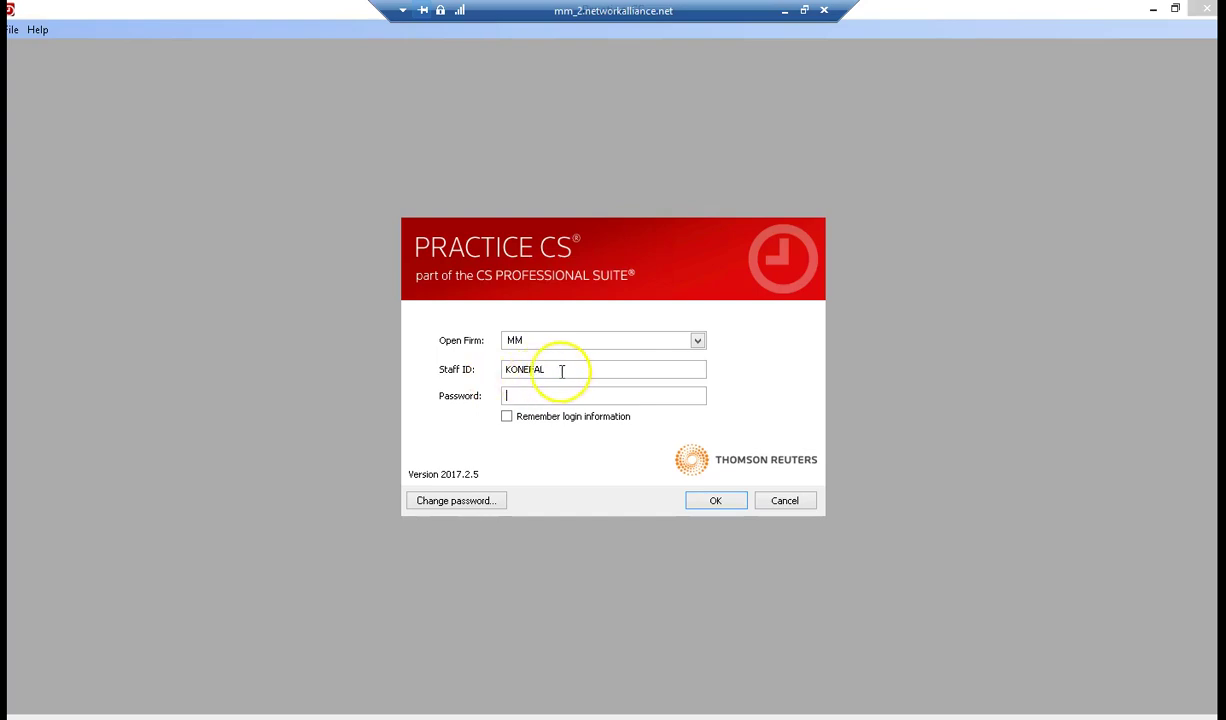
click(525, 396)
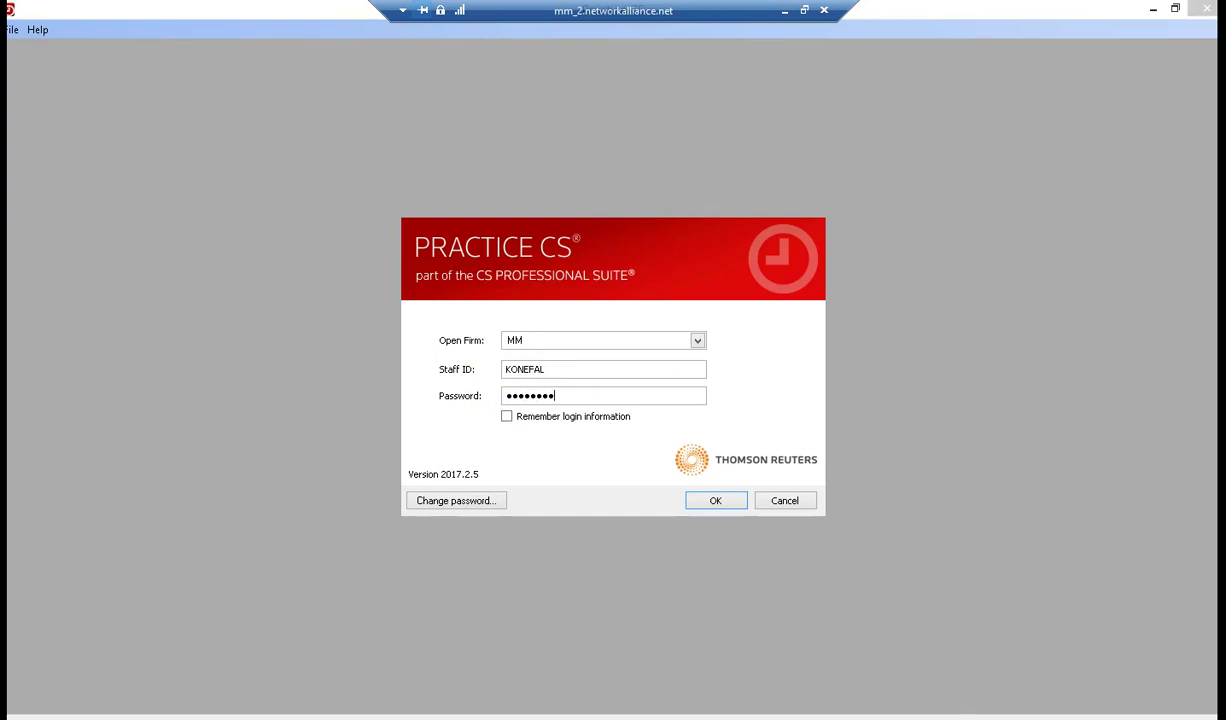
key(Return)
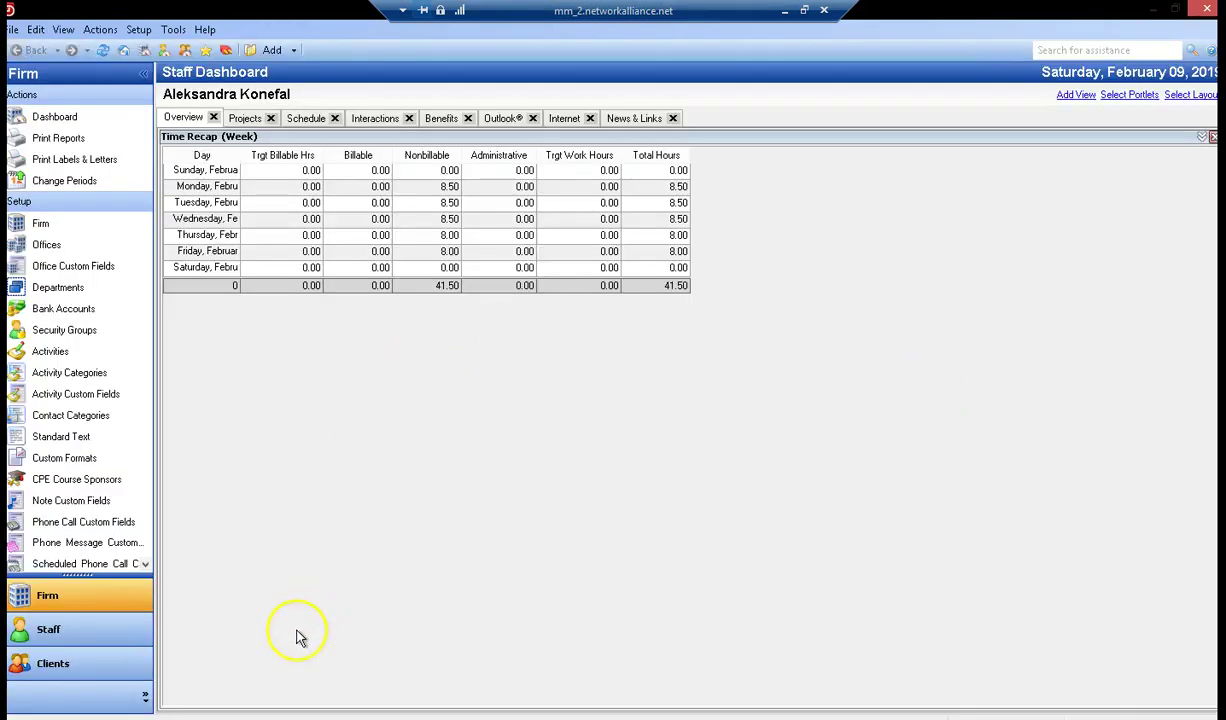
Open Time & Expense Entry for the staff member
click(100, 664)
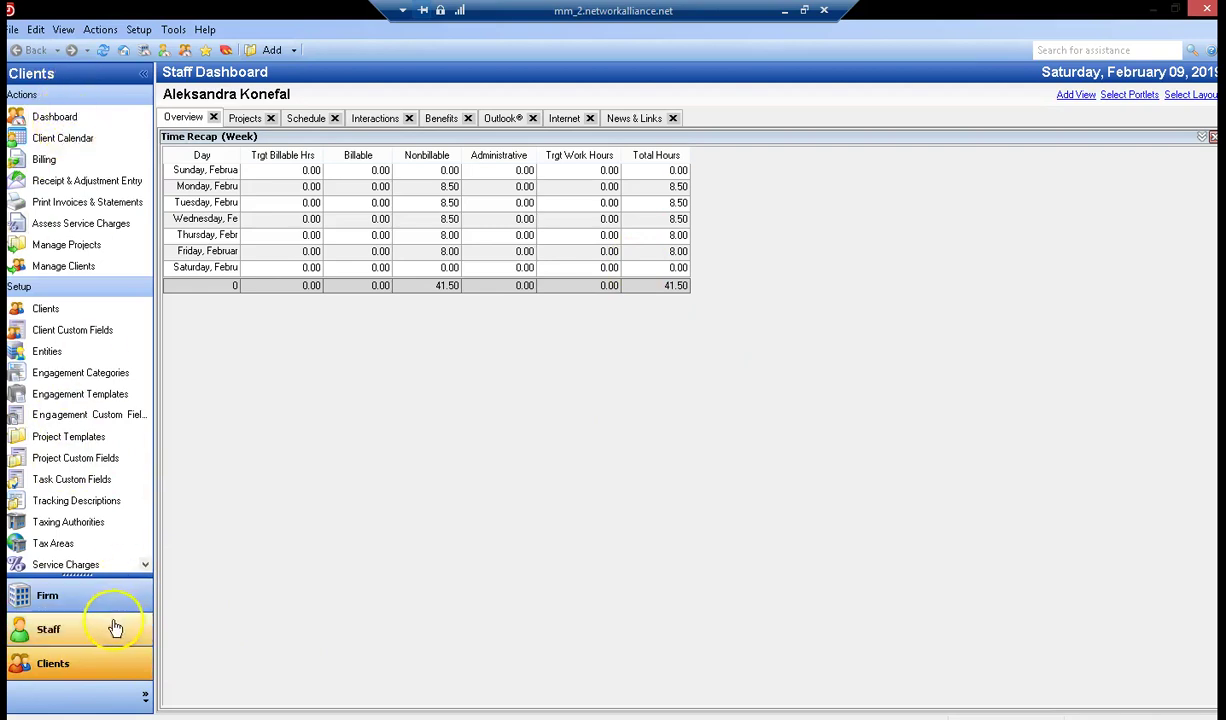
click(62, 636)
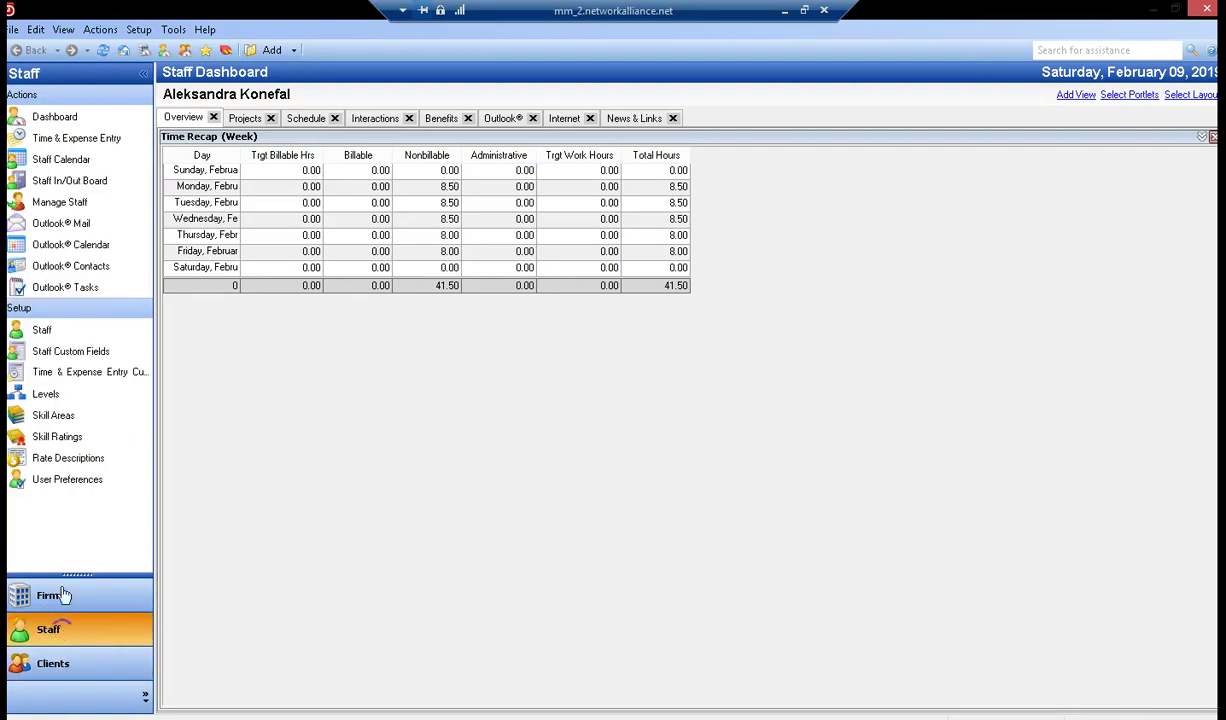
click(98, 140)
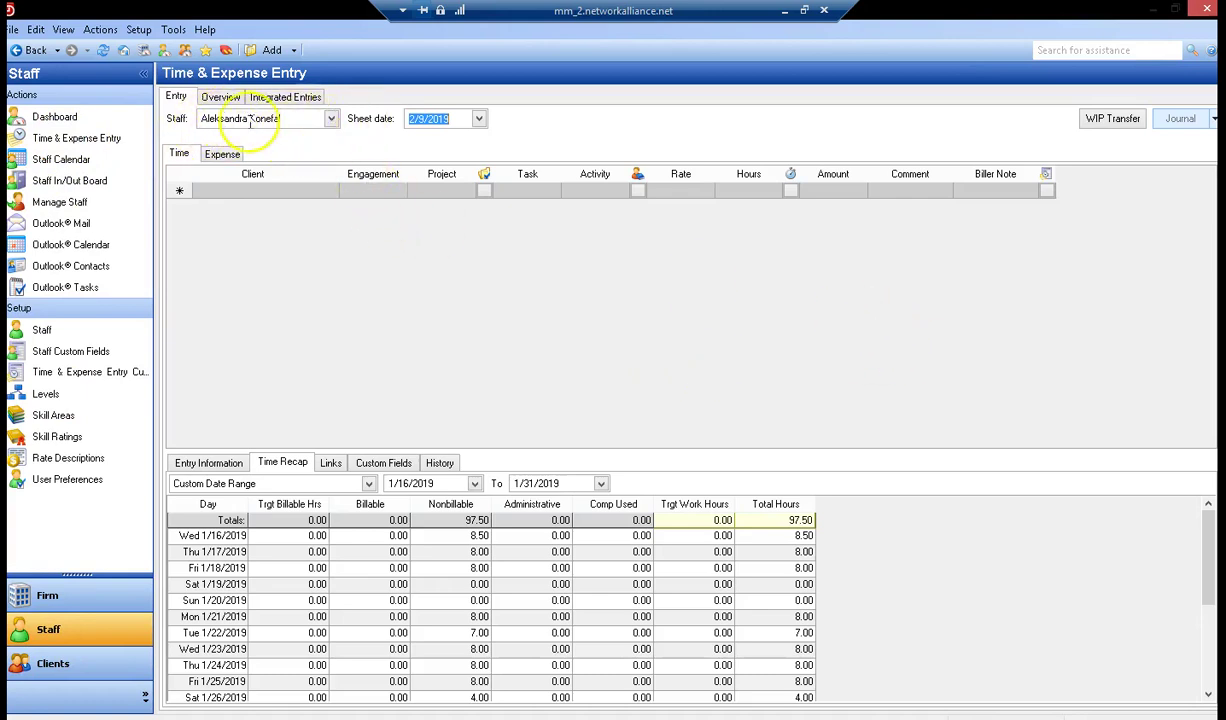
Choose February 9, 2019 as the sheet date for the time entries
click(479, 120)
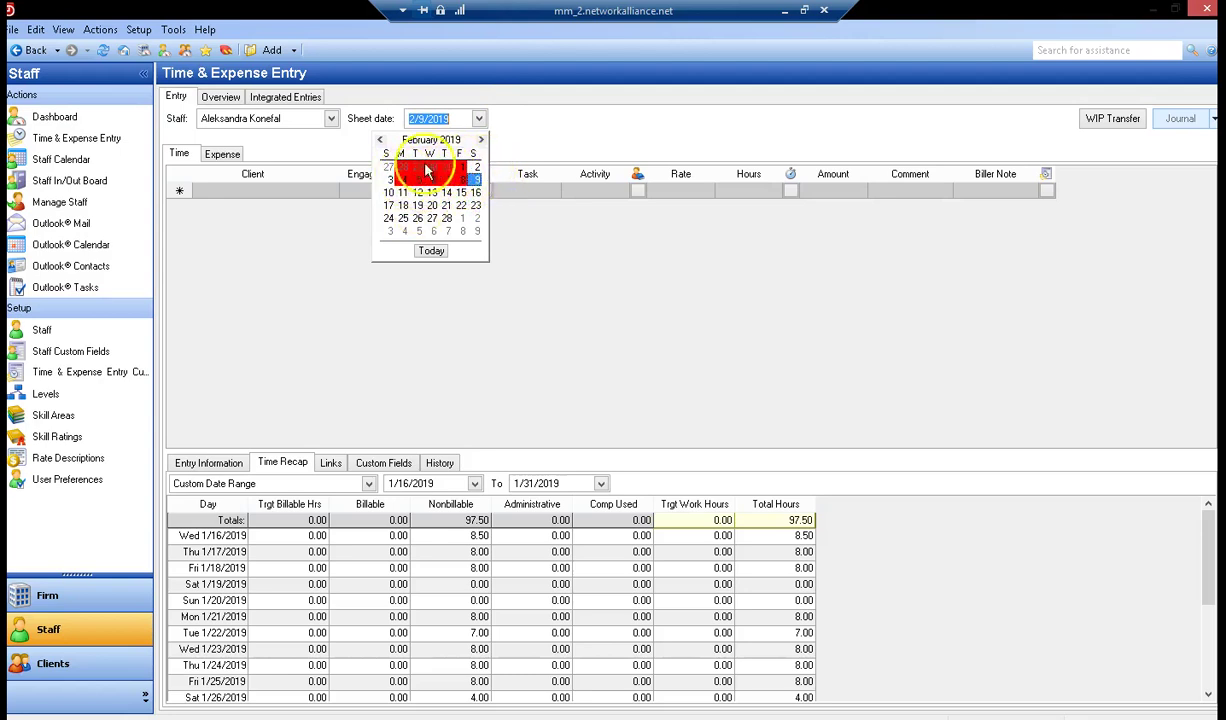
mouse_move(406, 177)
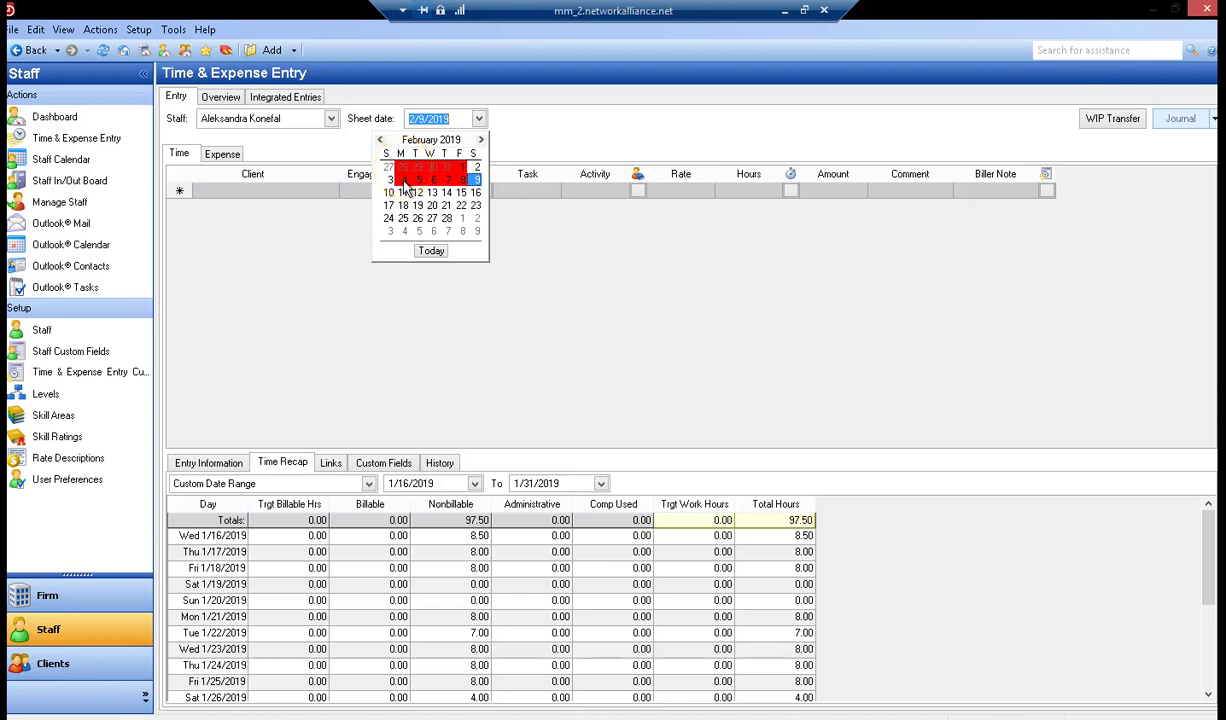
click(428, 189)
mouse_move(424, 188)
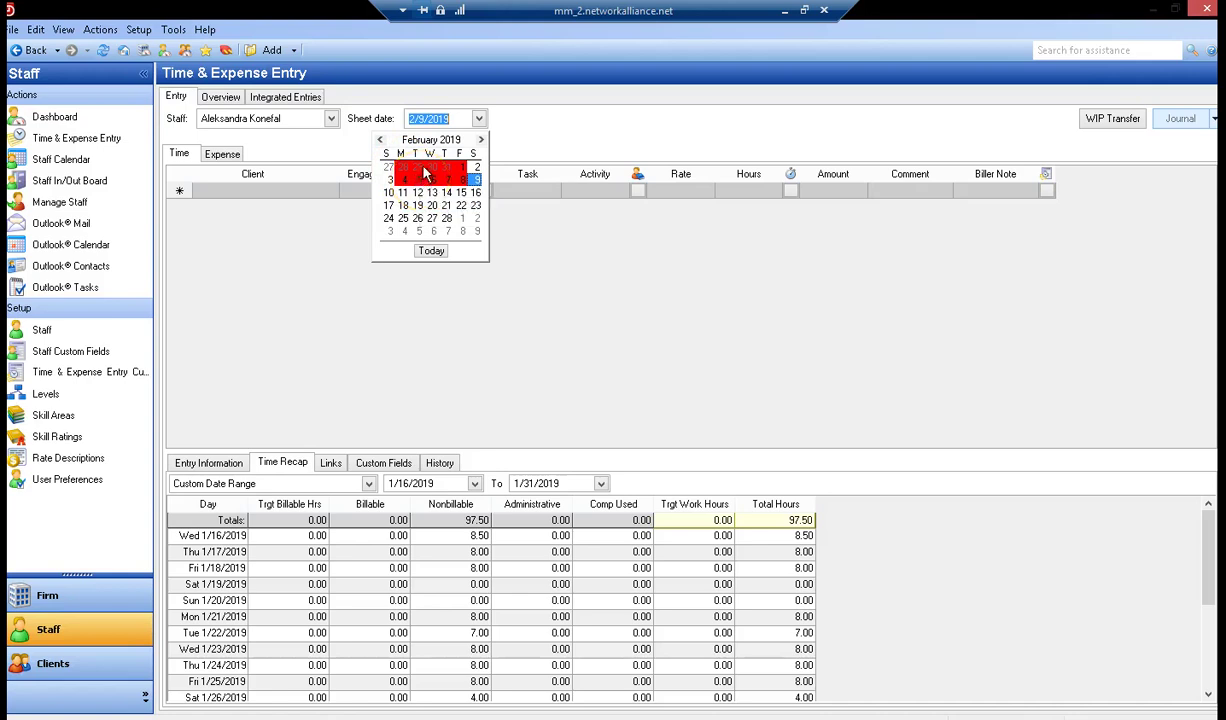
click(476, 181)
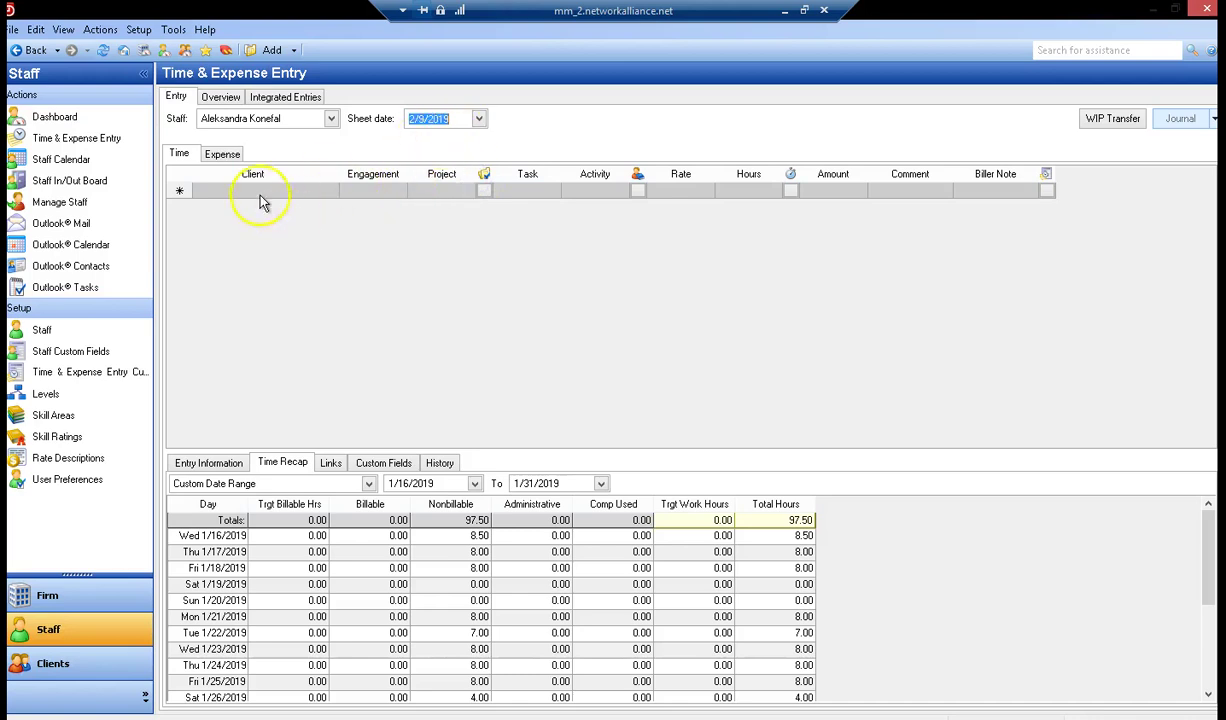
Start a time entry for client ADMIN0, searching the client list for "admi"
click(226, 194)
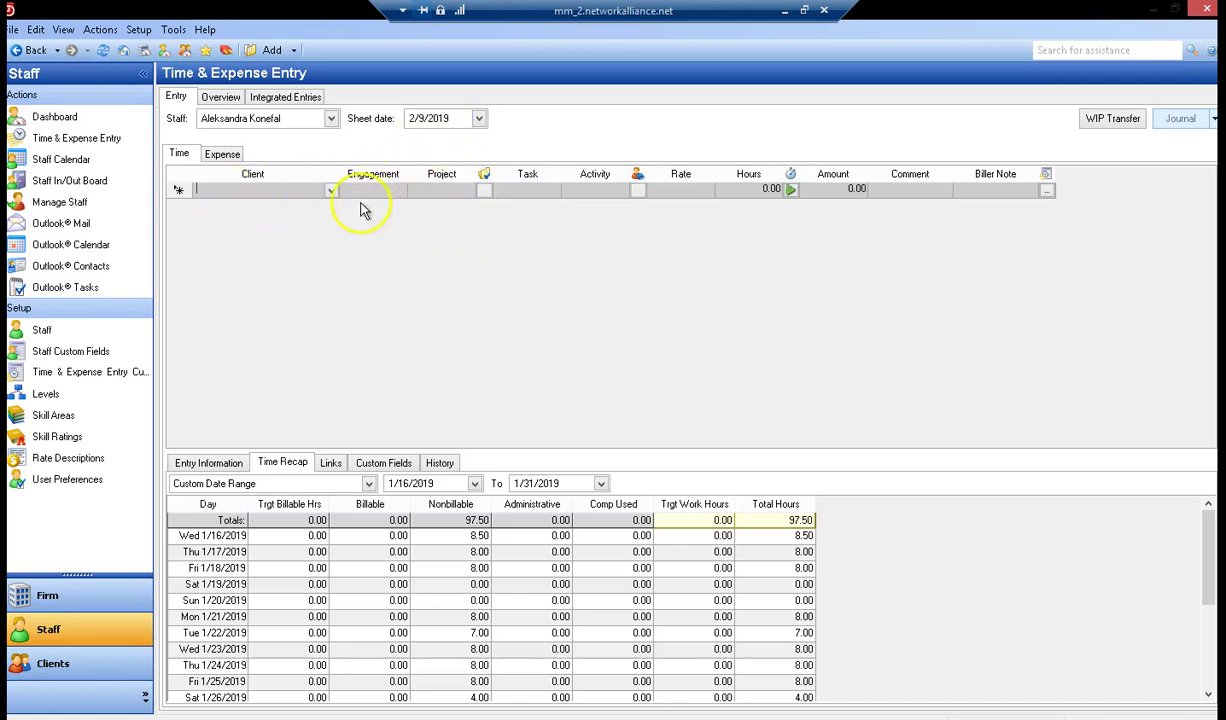
click(330, 192)
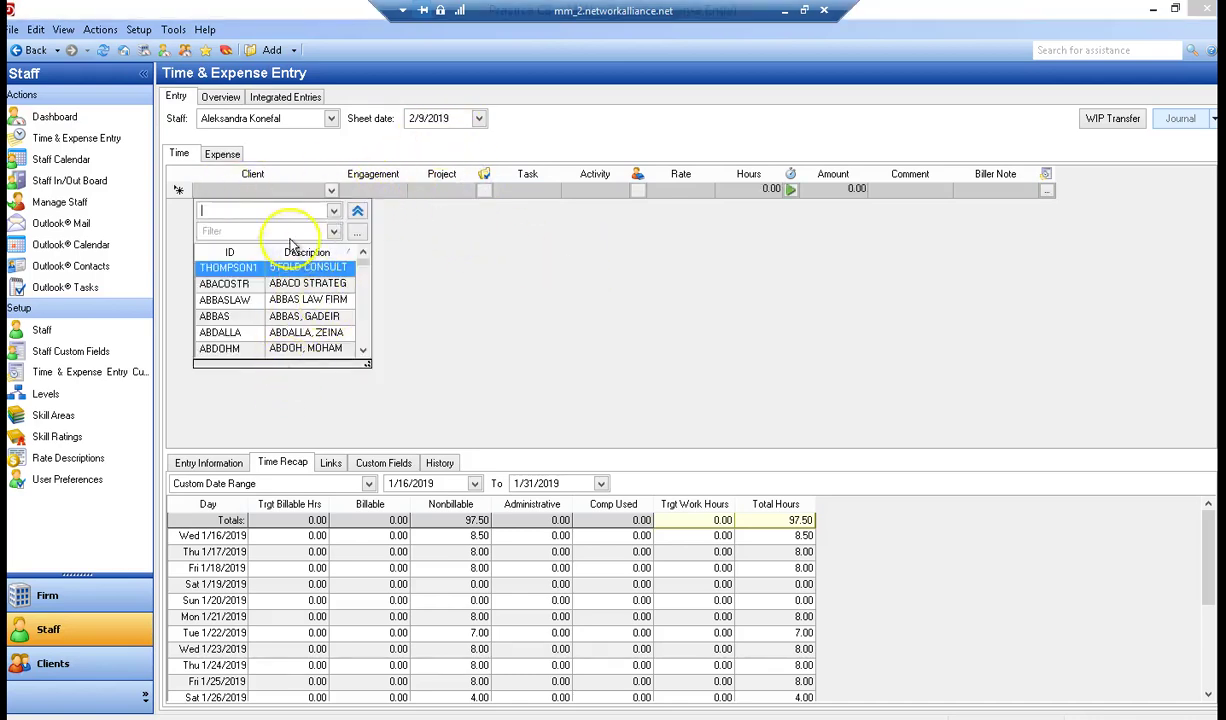
mouse_move(363, 268)
mouse_down()
mouse_move(364, 348)
mouse_move(365, 248)
mouse_up()
click(238, 210)
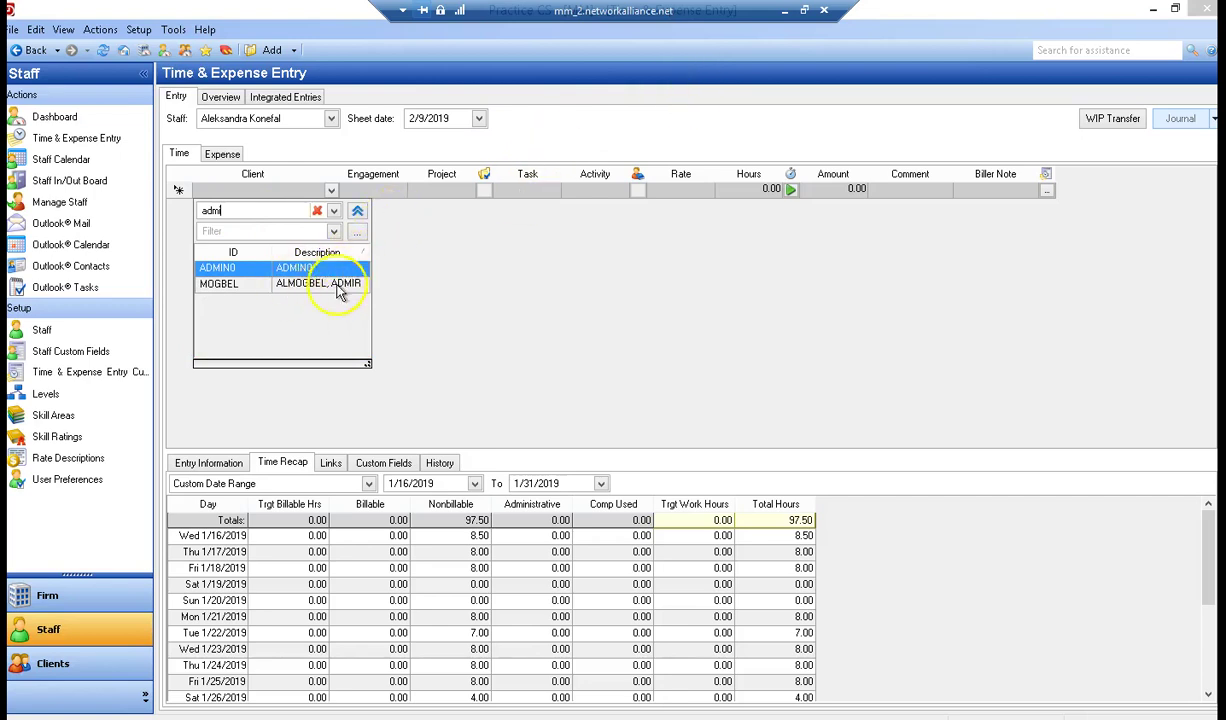
click(247, 272)
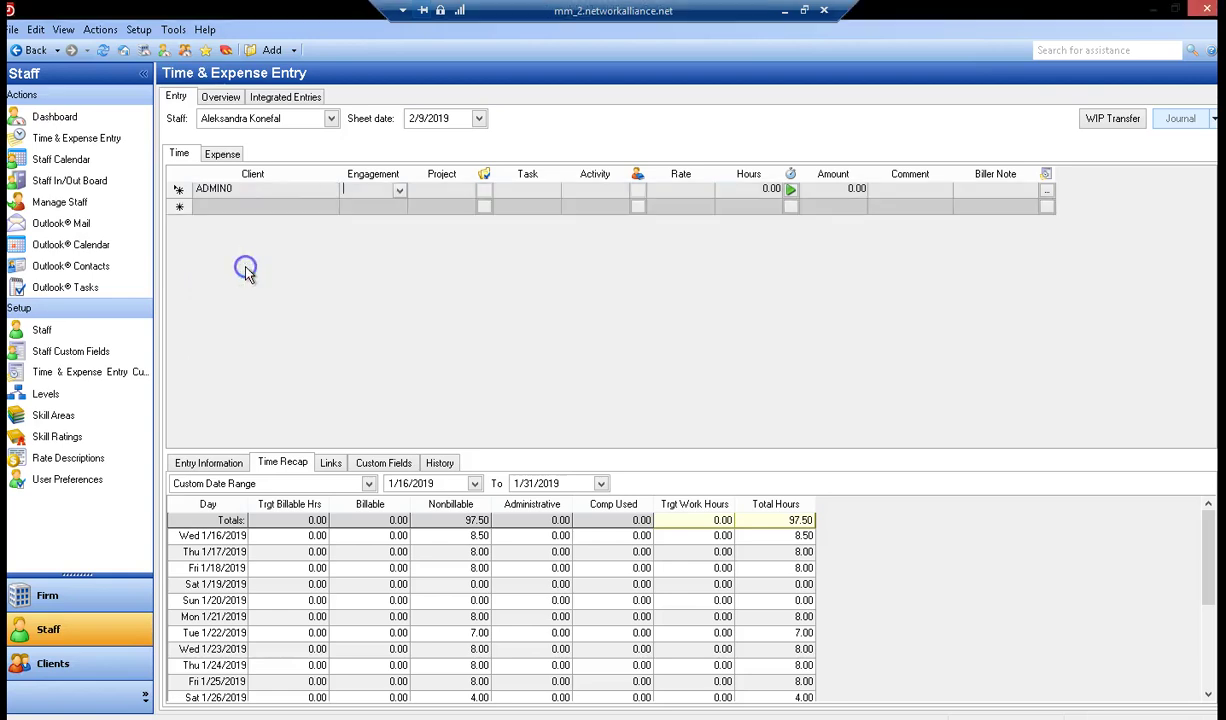
Set the time entry's engagement to ADMIN and browse the available activity codes
click(399, 192)
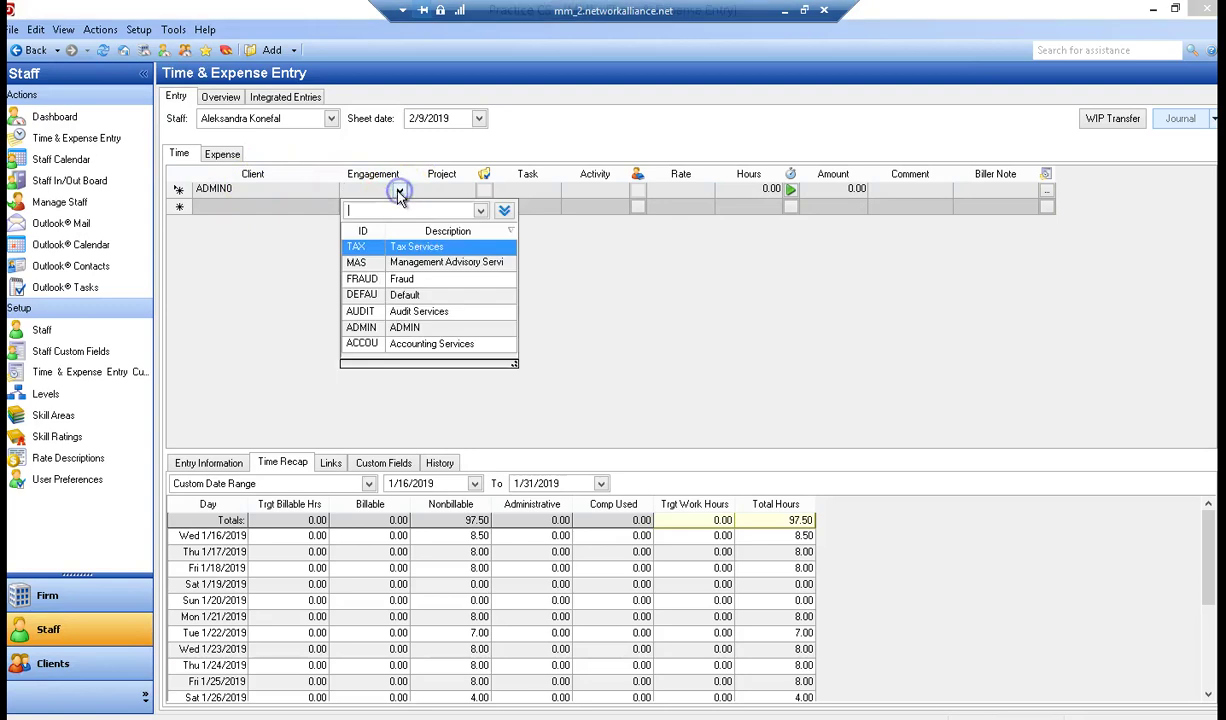
click(403, 328)
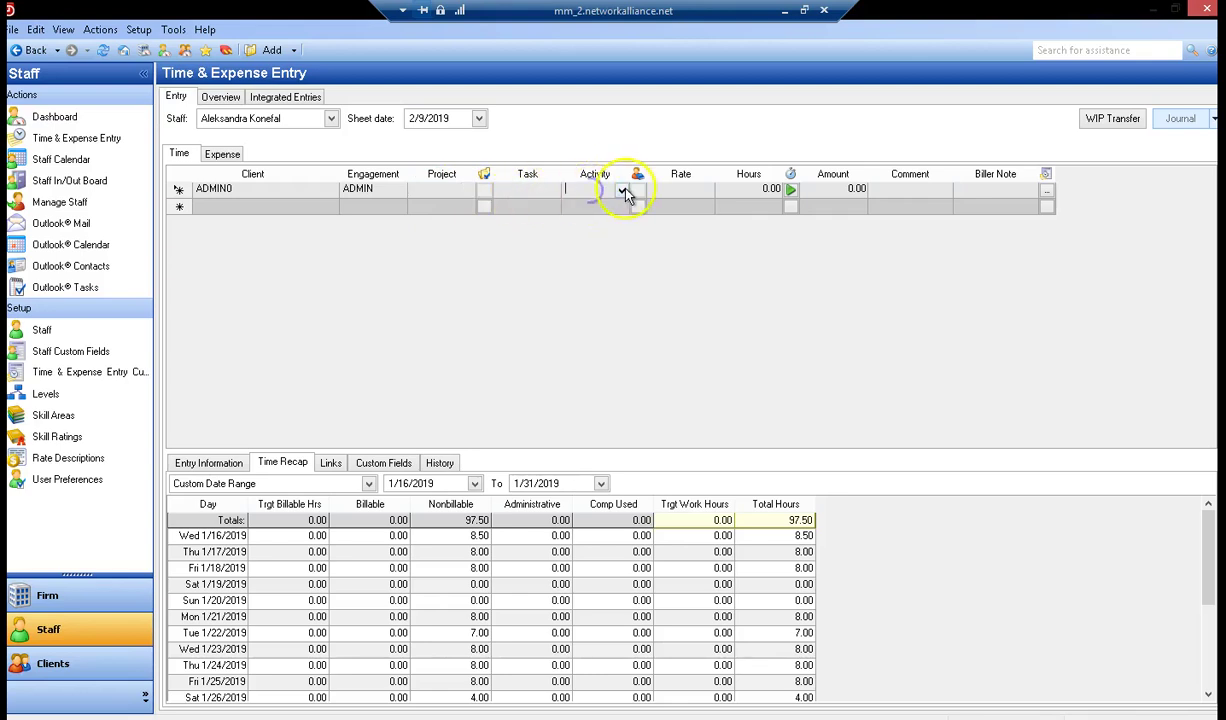
click(620, 193)
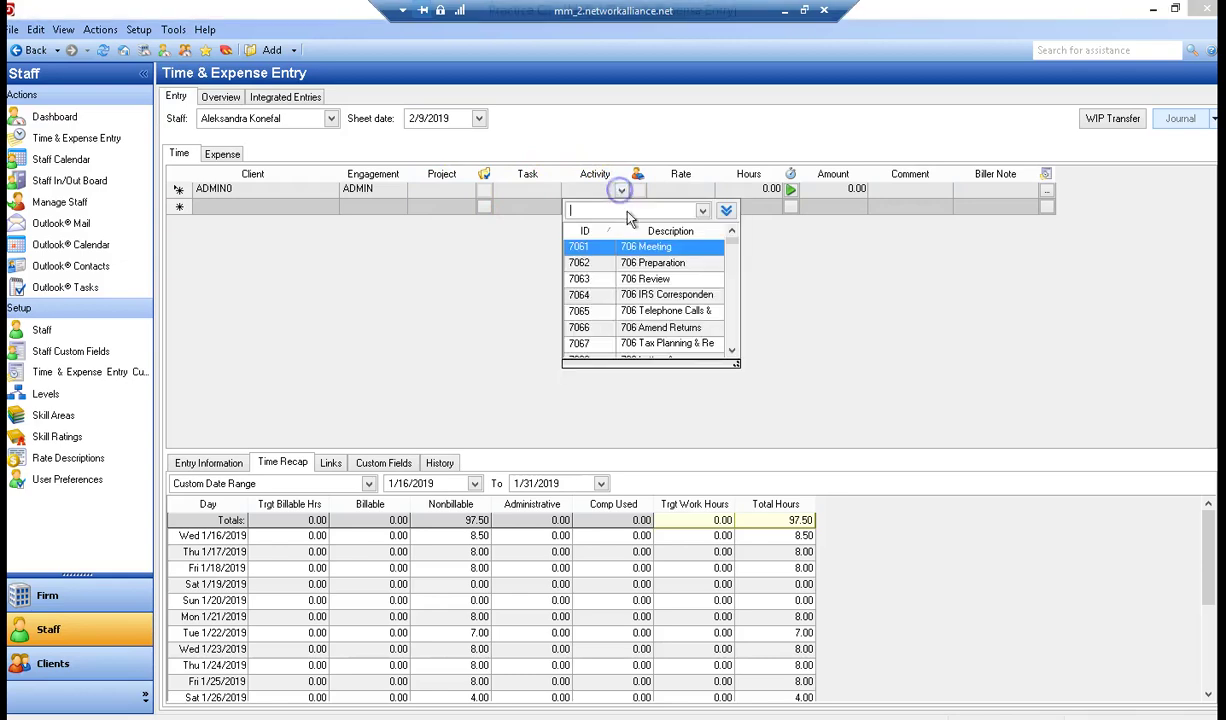
mouse_move(737, 241)
mouse_down()
mouse_move(735, 265)
mouse_move(735, 225)
mouse_up()
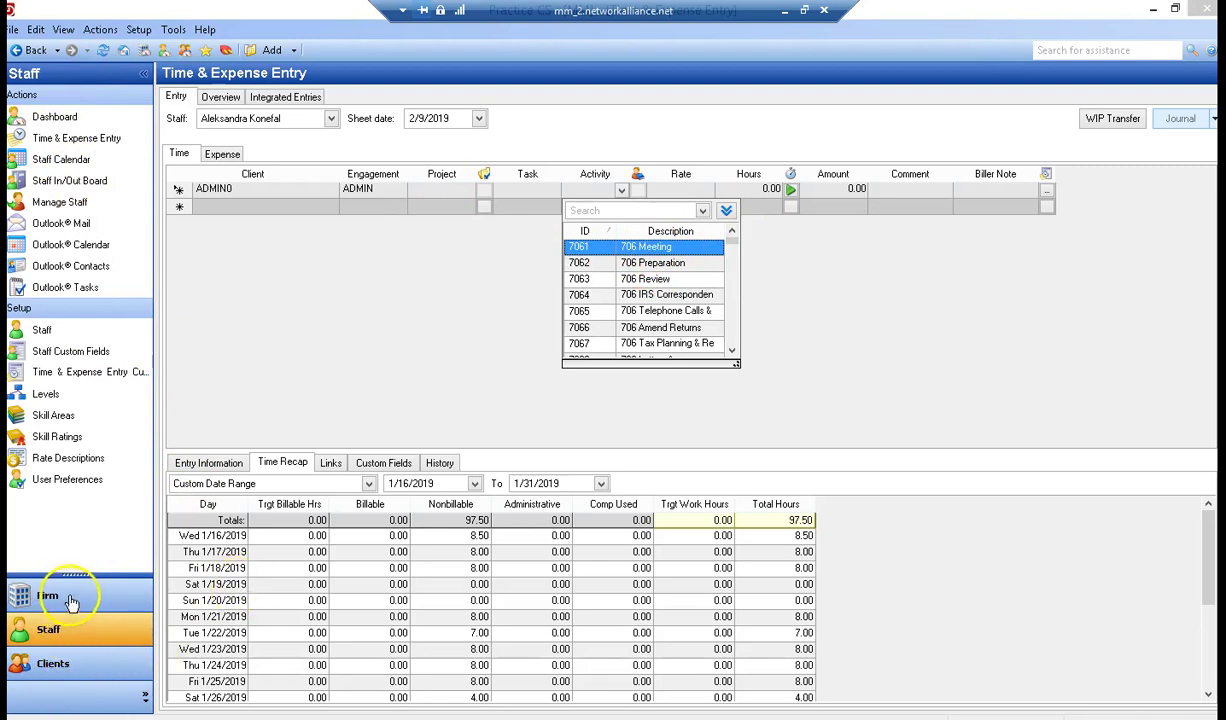
click(282, 287)
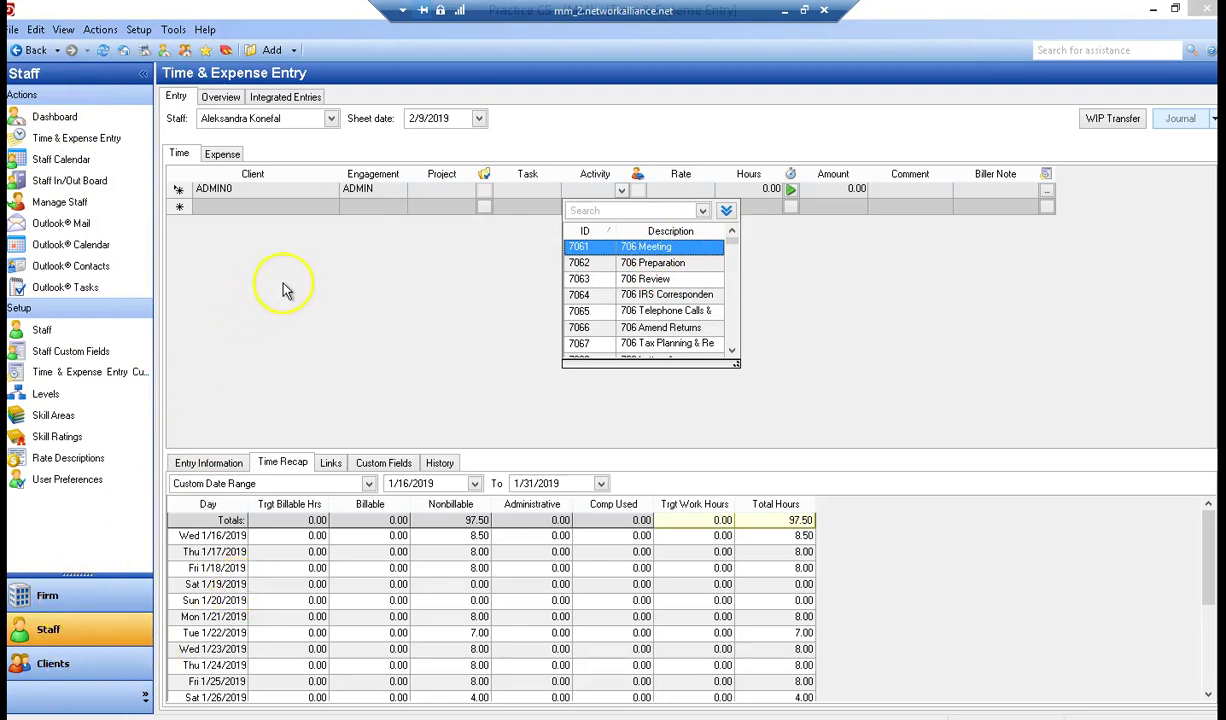
Open the firm's Activities list report in preview
click(74, 608)
click(67, 143)
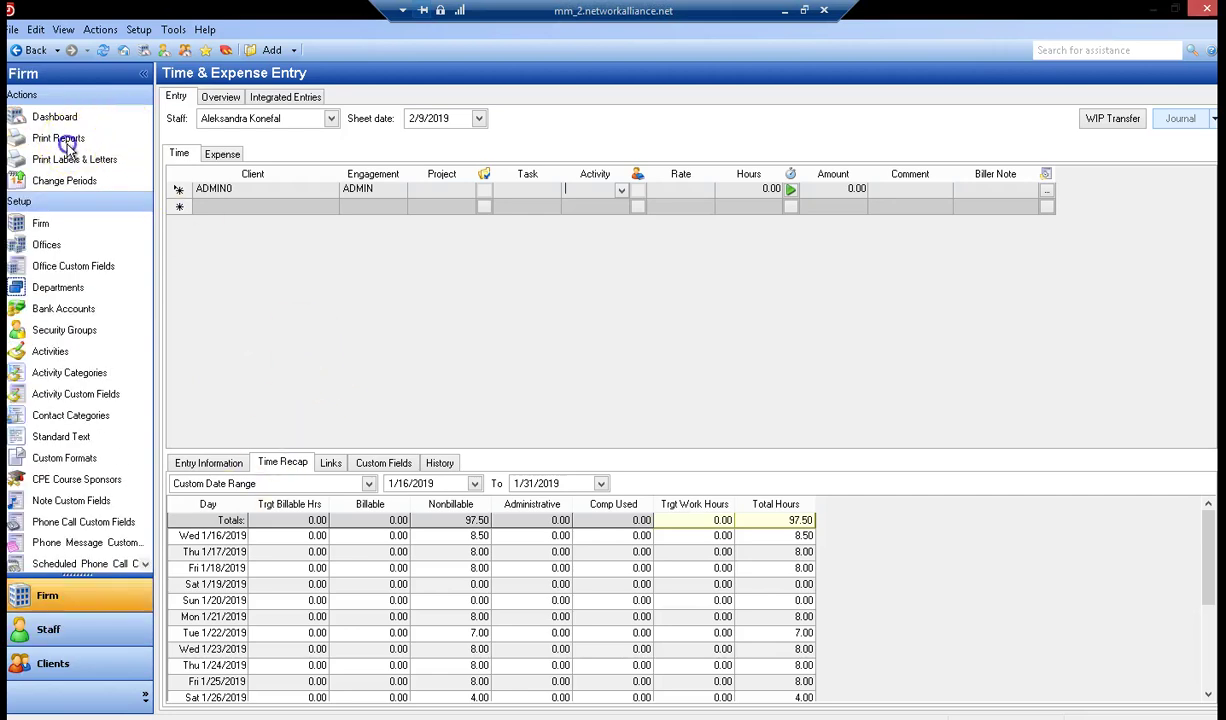
click(629, 411)
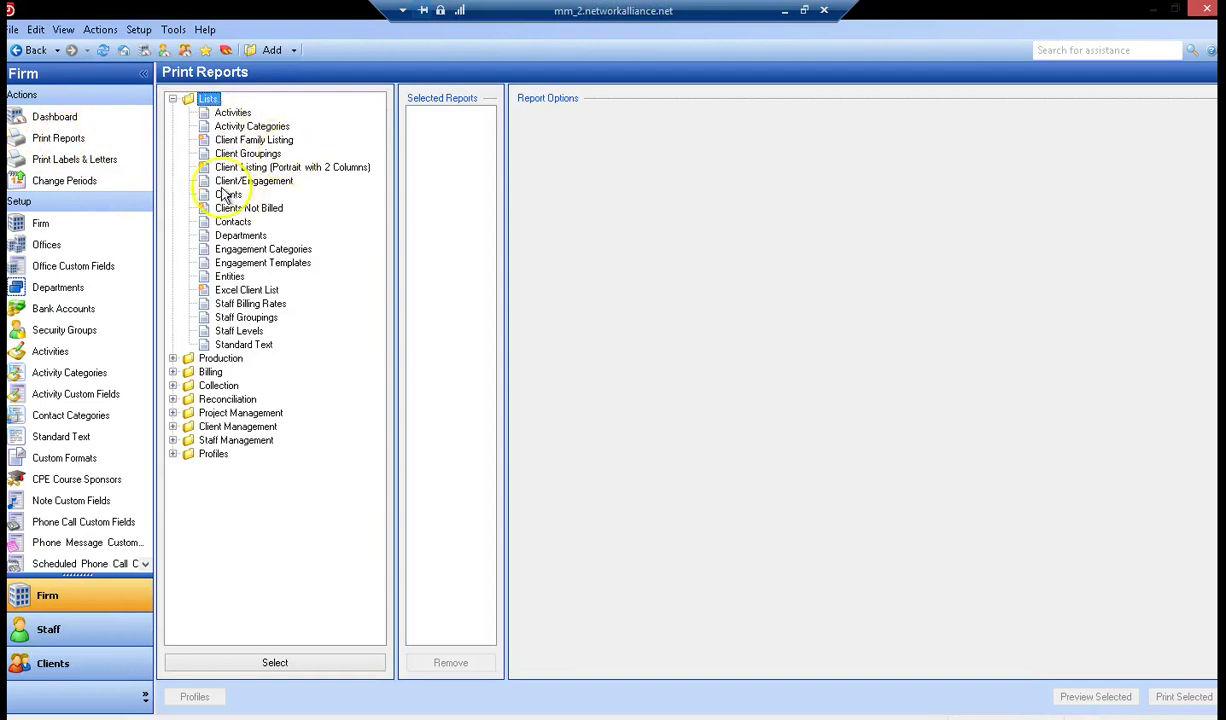
double_click(235, 115)
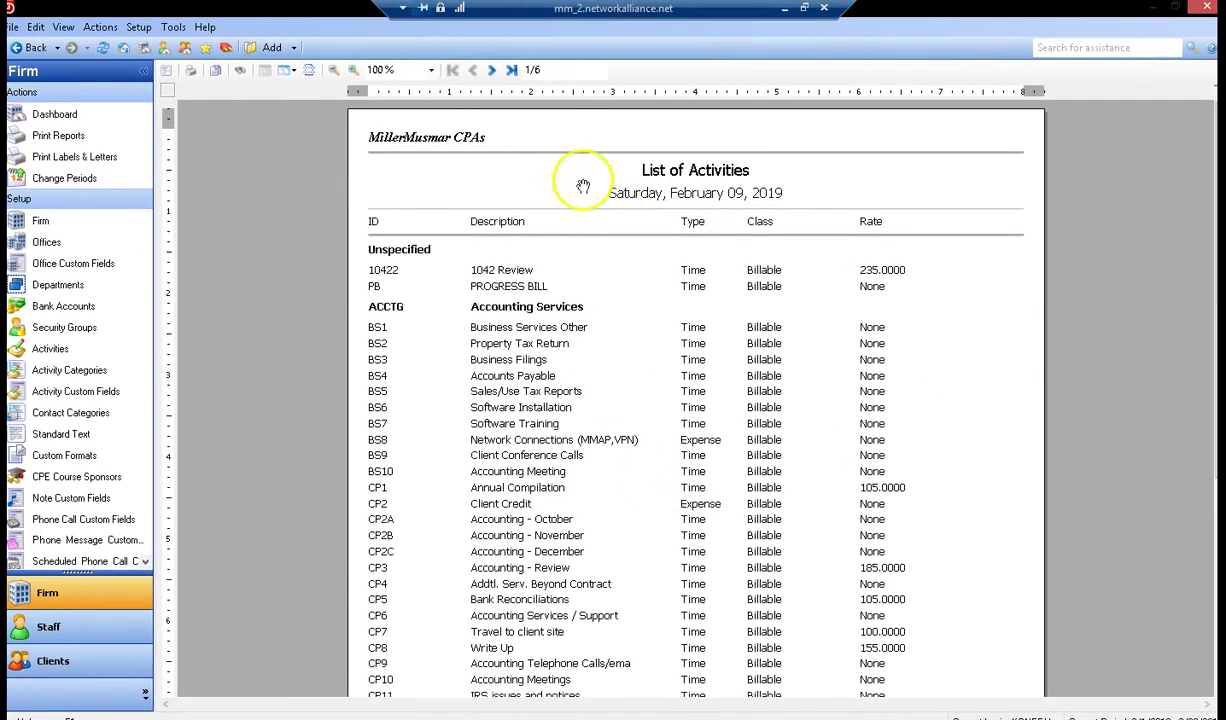
Examine the first two pages of the List of Activities for the administrative activity codes and their classes
click(492, 71)
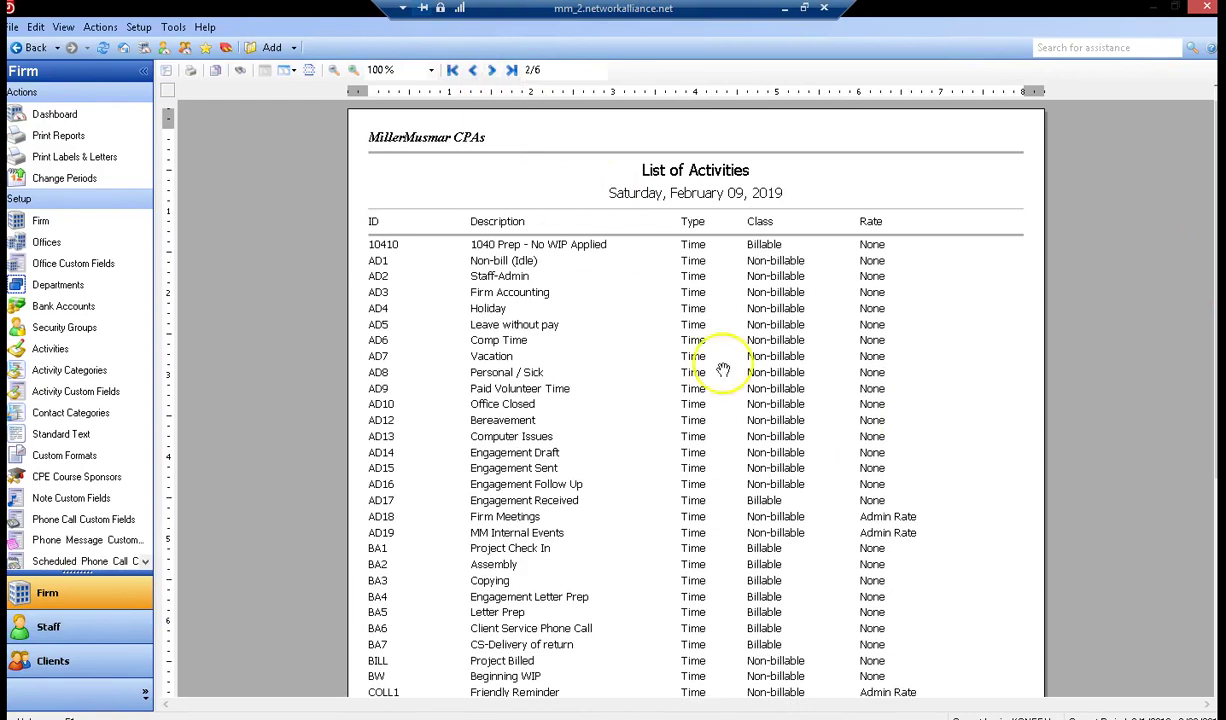
click(474, 72)
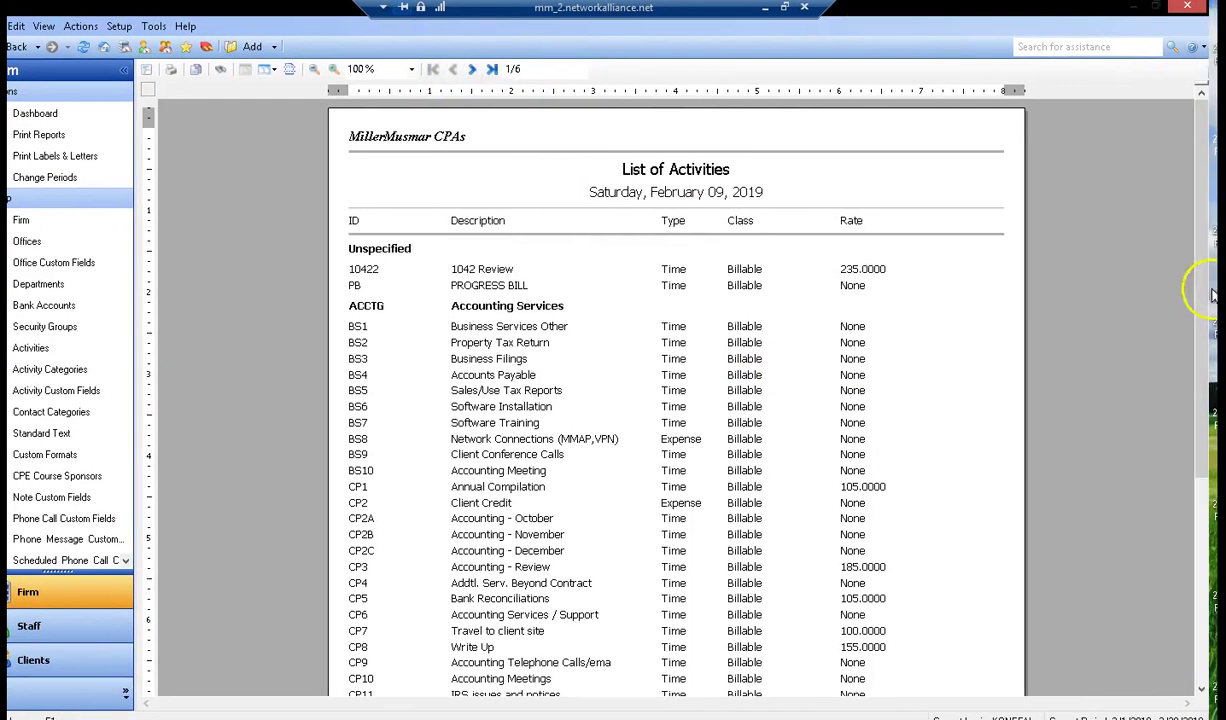
drag(1199, 298, 1187, 461)
scroll(1166, 391, up, 4)
click(472, 70)
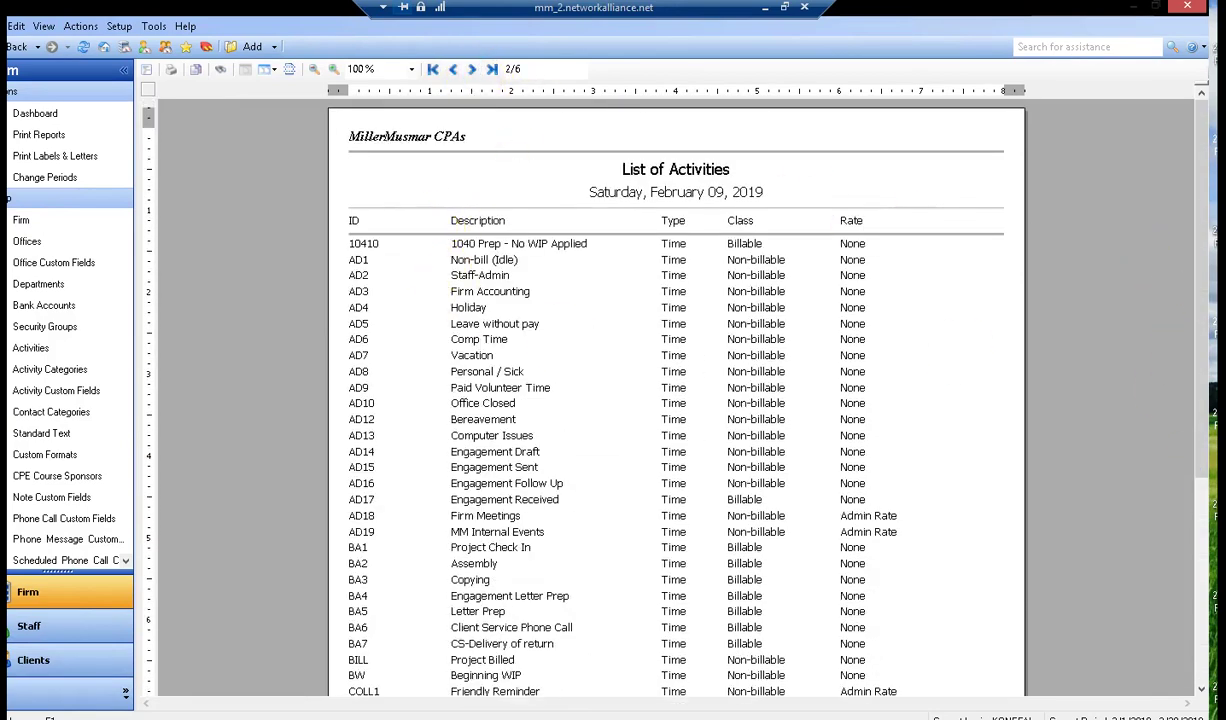
drag(1190, 172, 1192, 240)
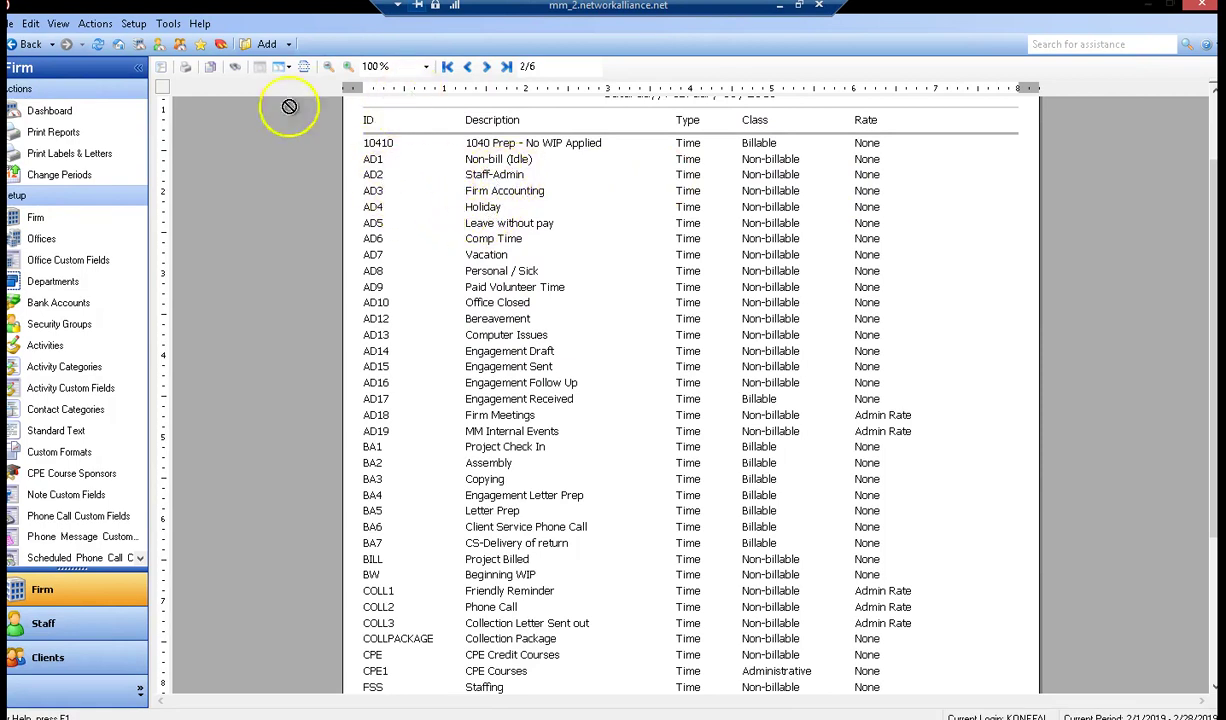
Return to Time & Expense Entry and add a time entry for client ADMIN0, engagement ADMIN and activity AD2
click(88, 626)
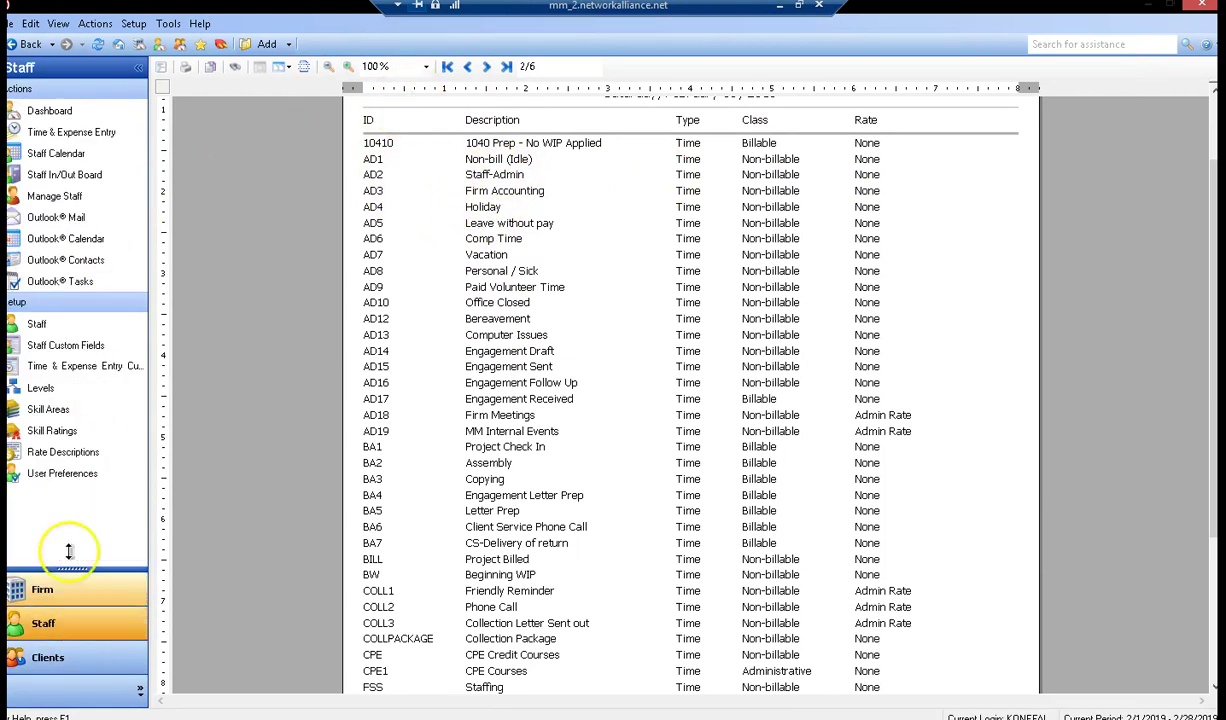
click(90, 136)
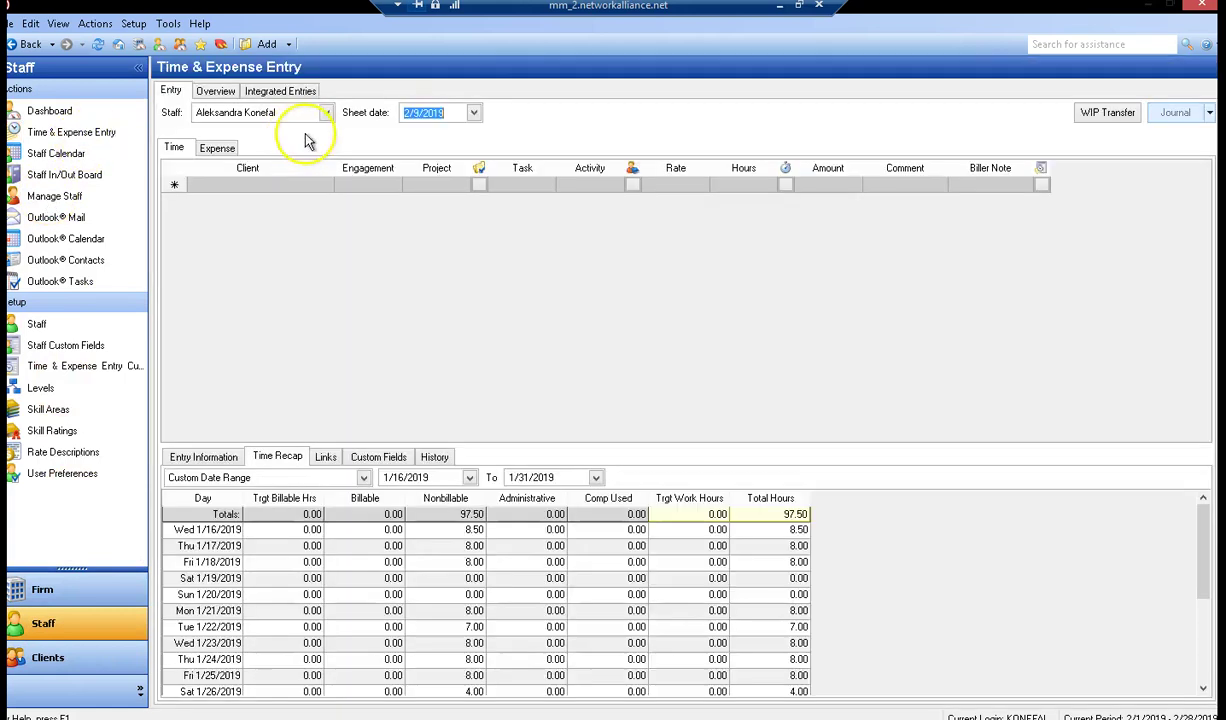
click(248, 185)
text(adm)
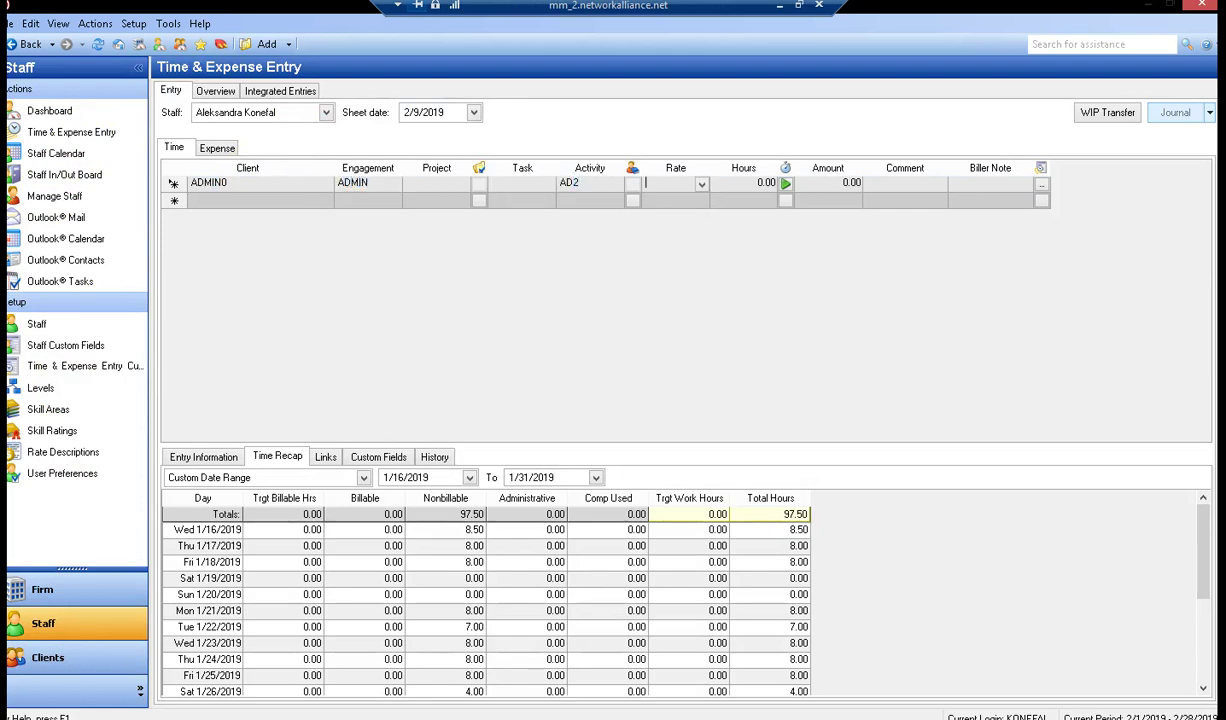
Set the time entry's rate to Admin Rate and its hours to 3
click(701, 184)
click(675, 243)
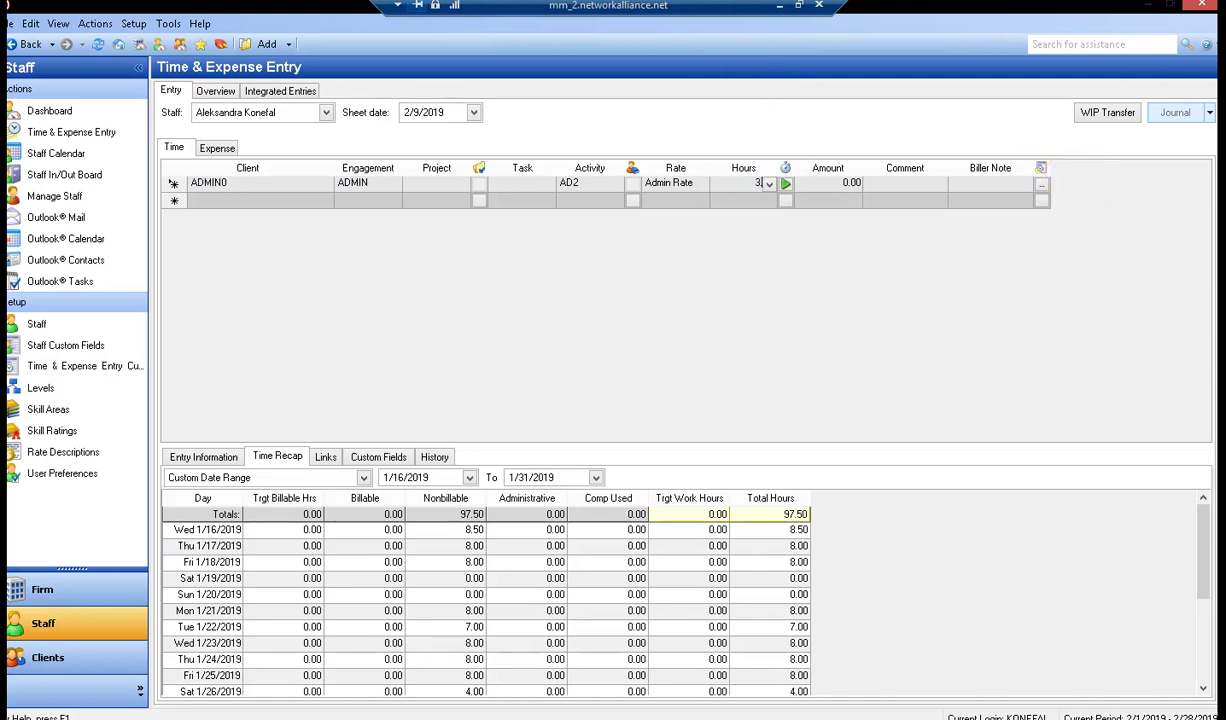
click(828, 184)
Add a comment to the time entry describing a floating holiday for veterans
key(Tab)
text(ve)
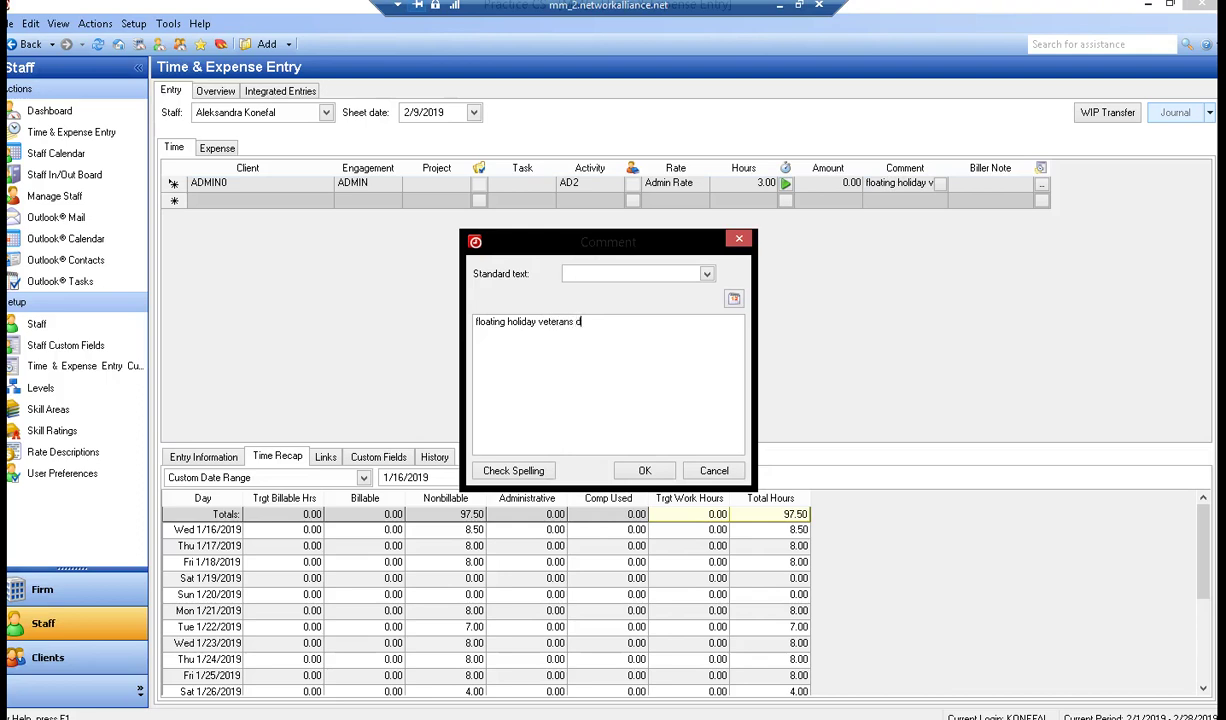
click(641, 470)
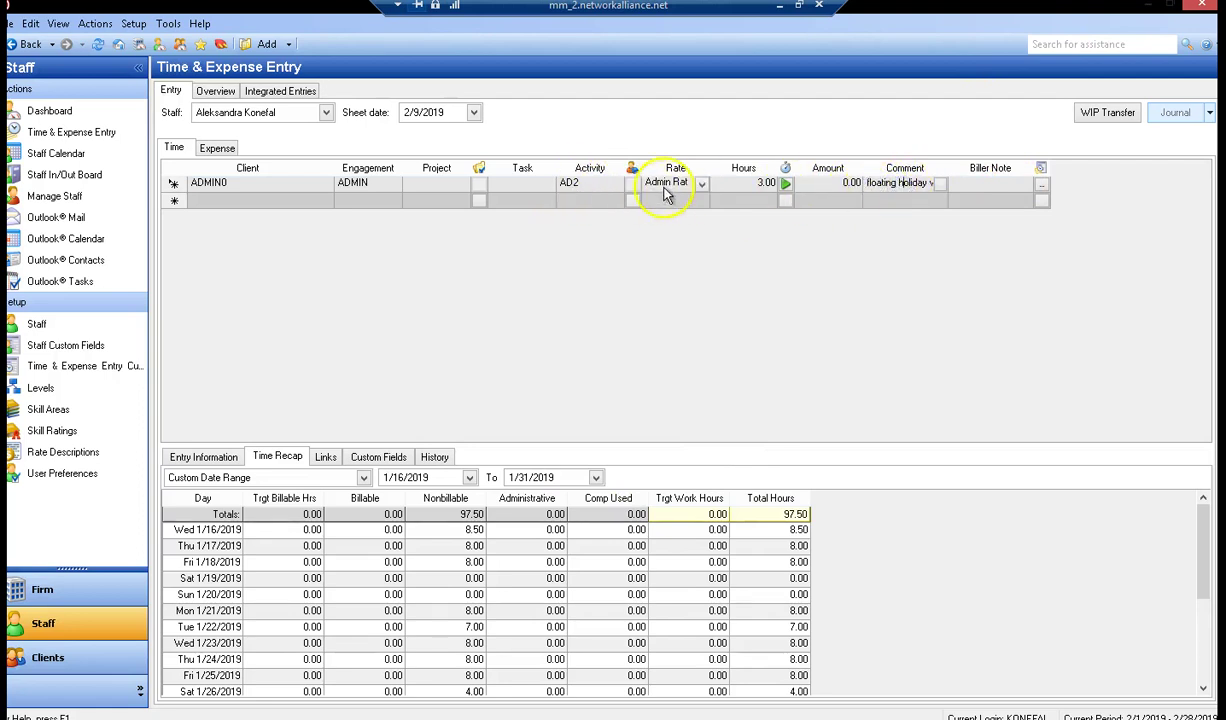
Search the time entry's activity list for "holi", then clear the search and keep activity AD2
click(617, 185)
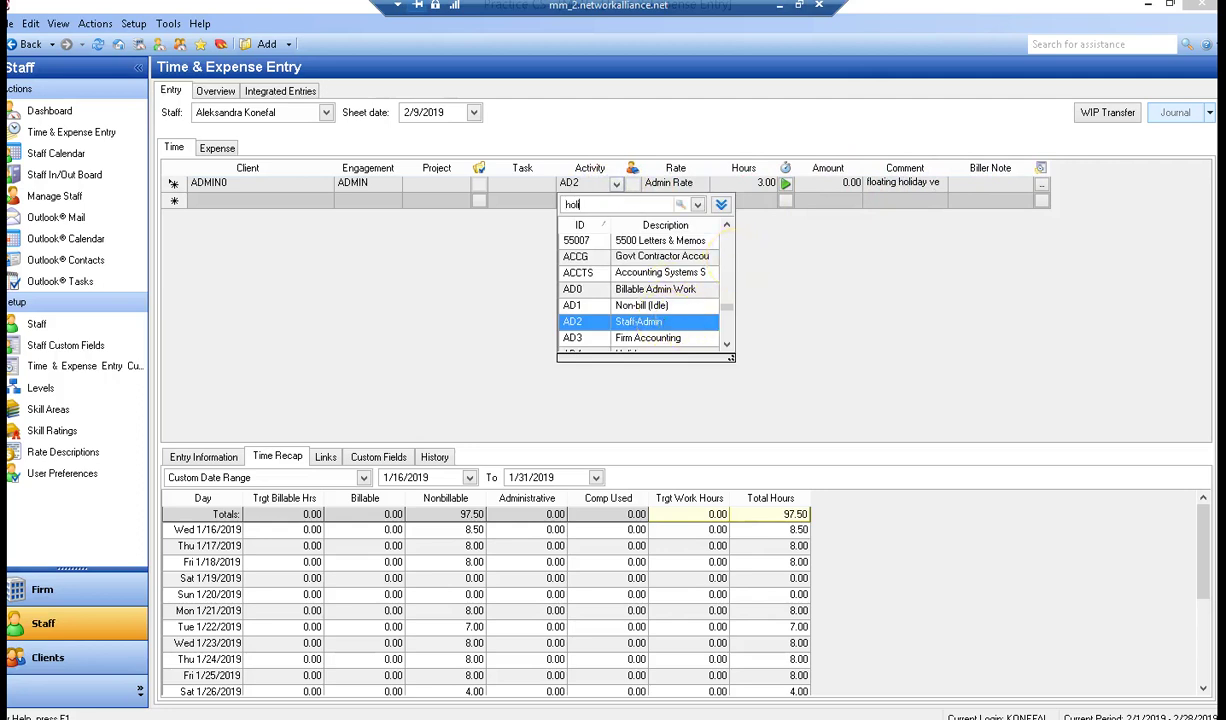
text(holi)
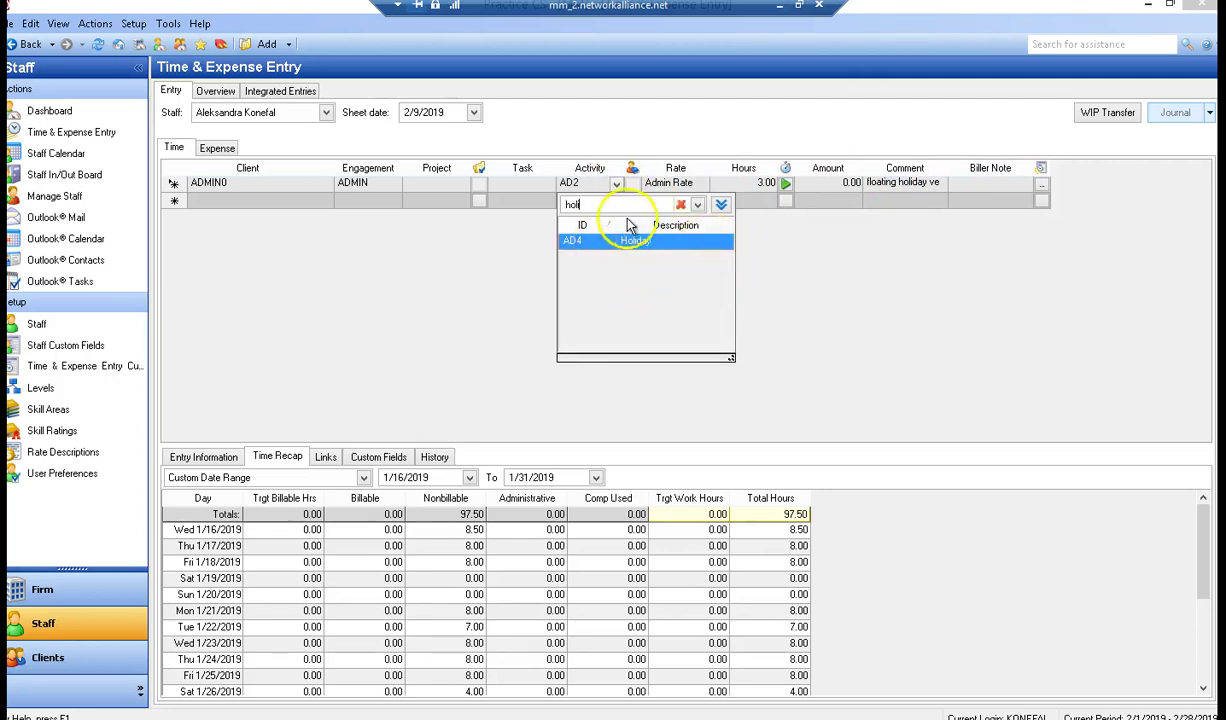
click(681, 206)
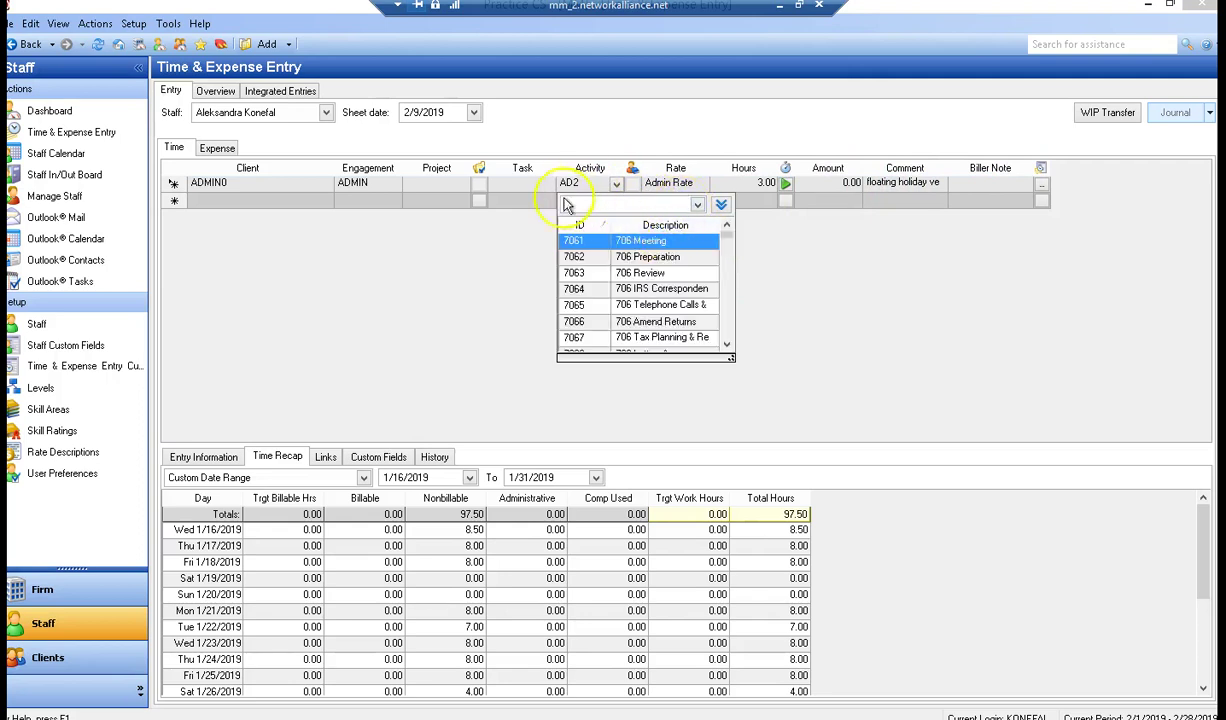
click(717, 164)
click(322, 177)
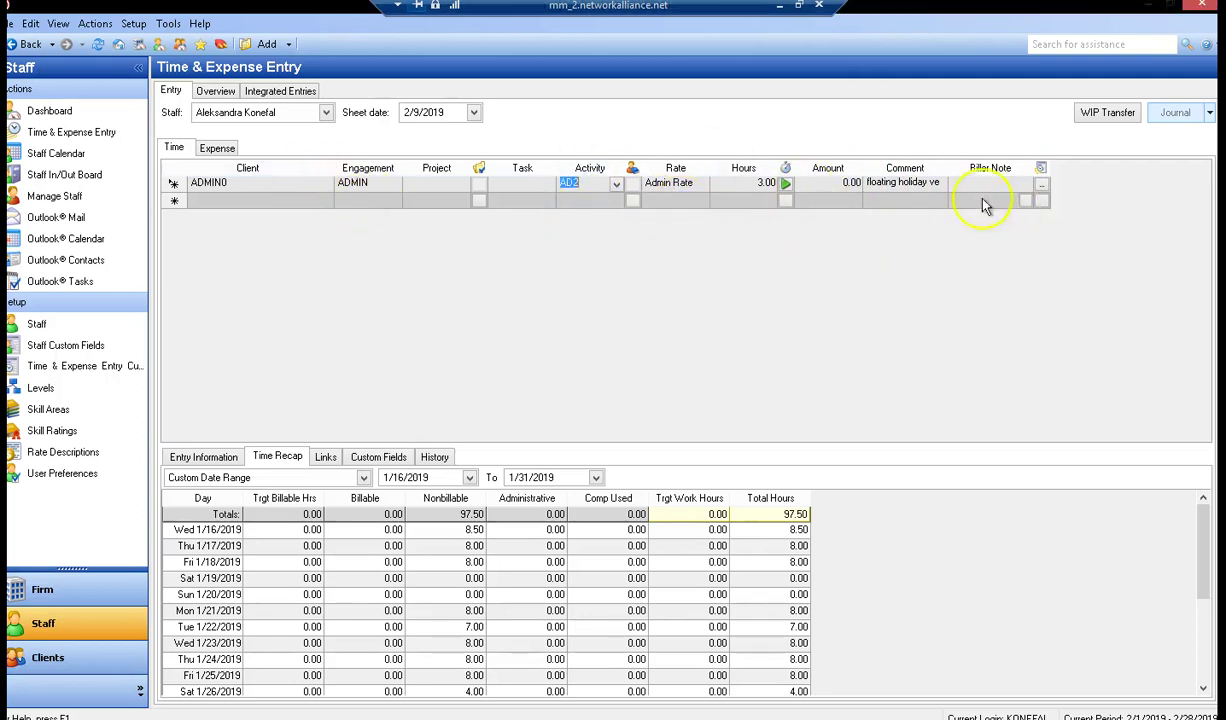
Save the ADMIN0 time entry by moving on to a new blank entry row
click(280, 203)
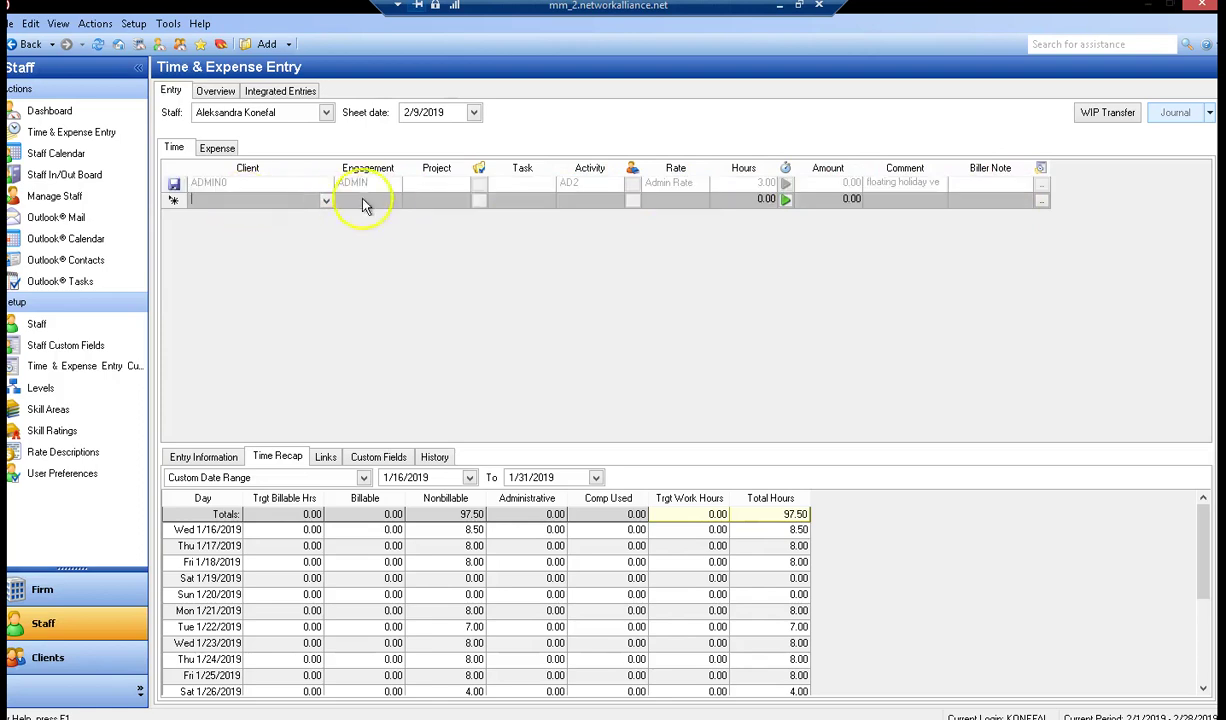
right_click(251, 188)
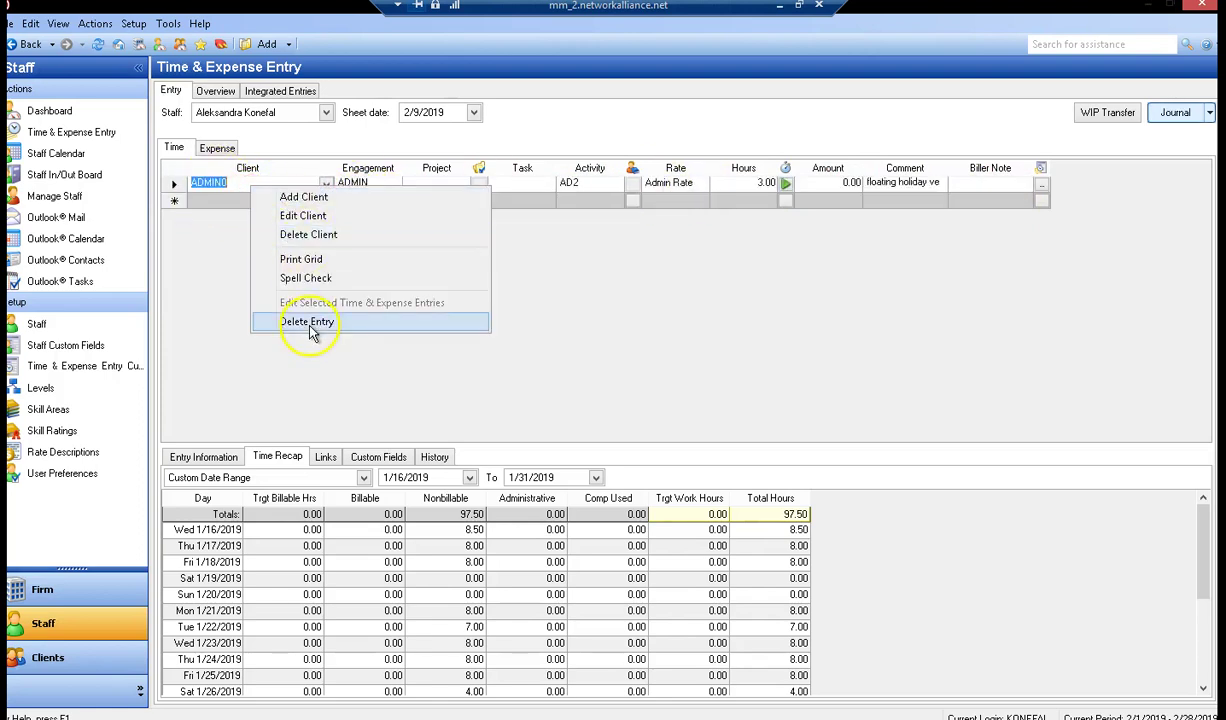
click(224, 258)
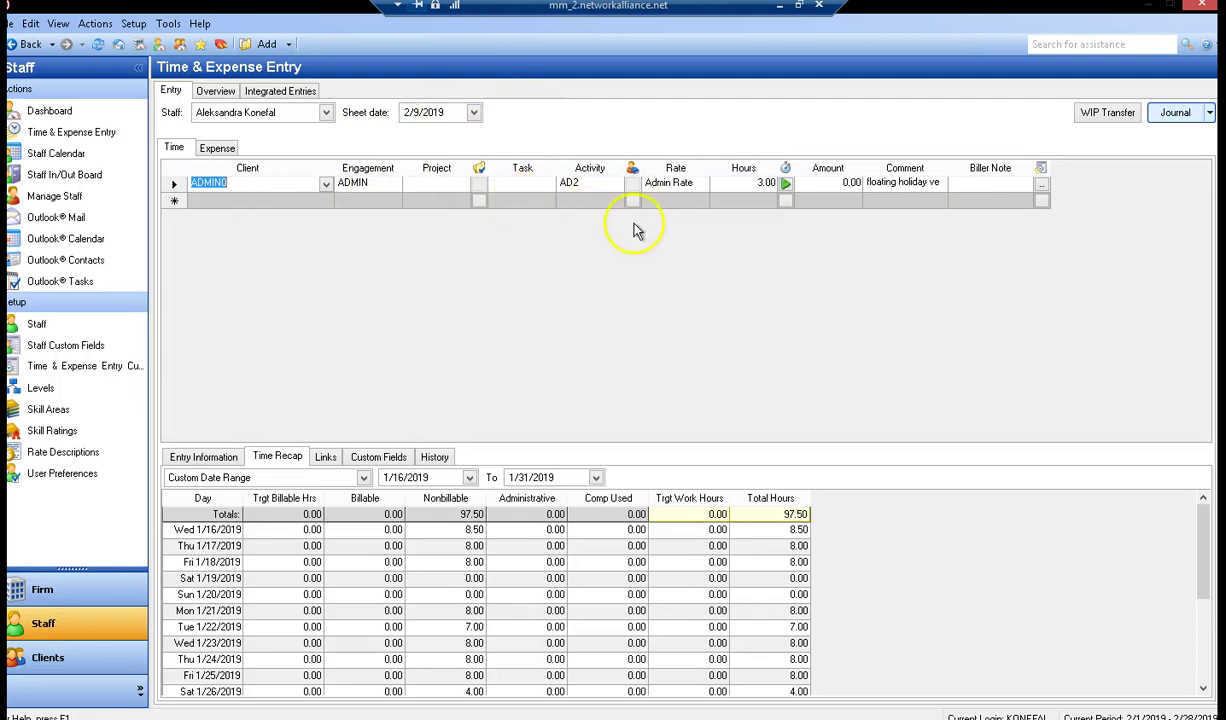
click(245, 201)
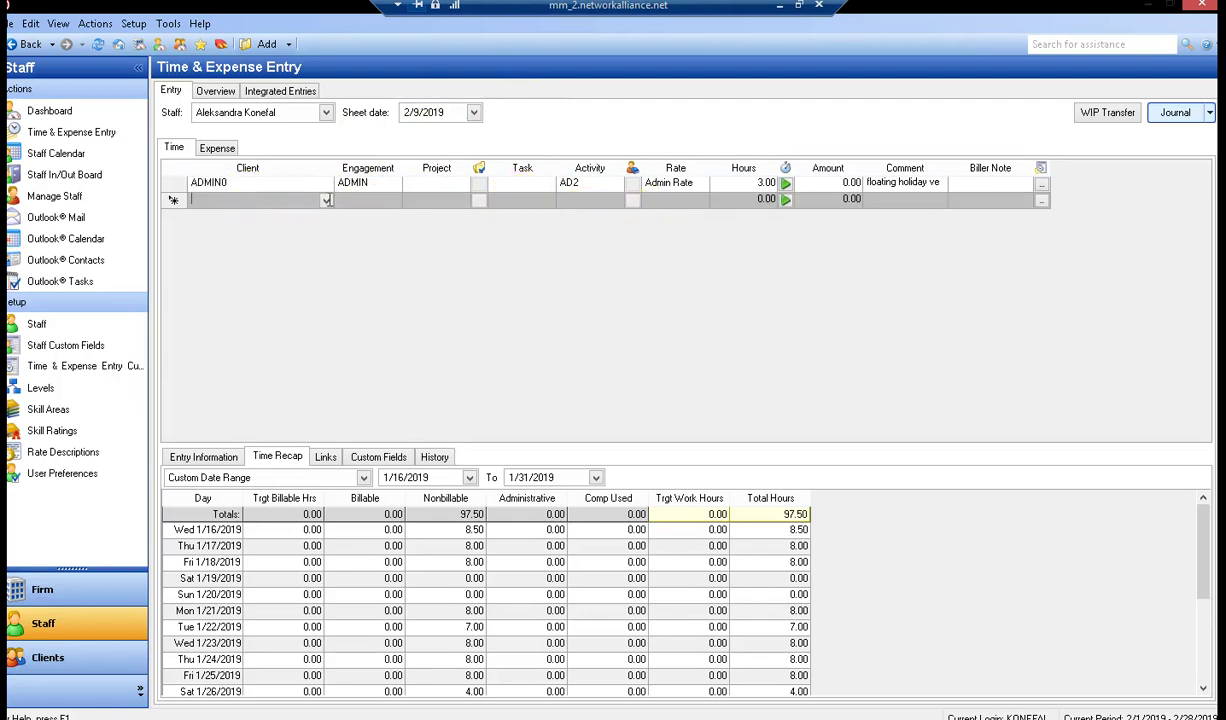
Reselect the 2/9/2019 sheet date and delete the ADMIN0 floating holiday time entry
click(474, 112)
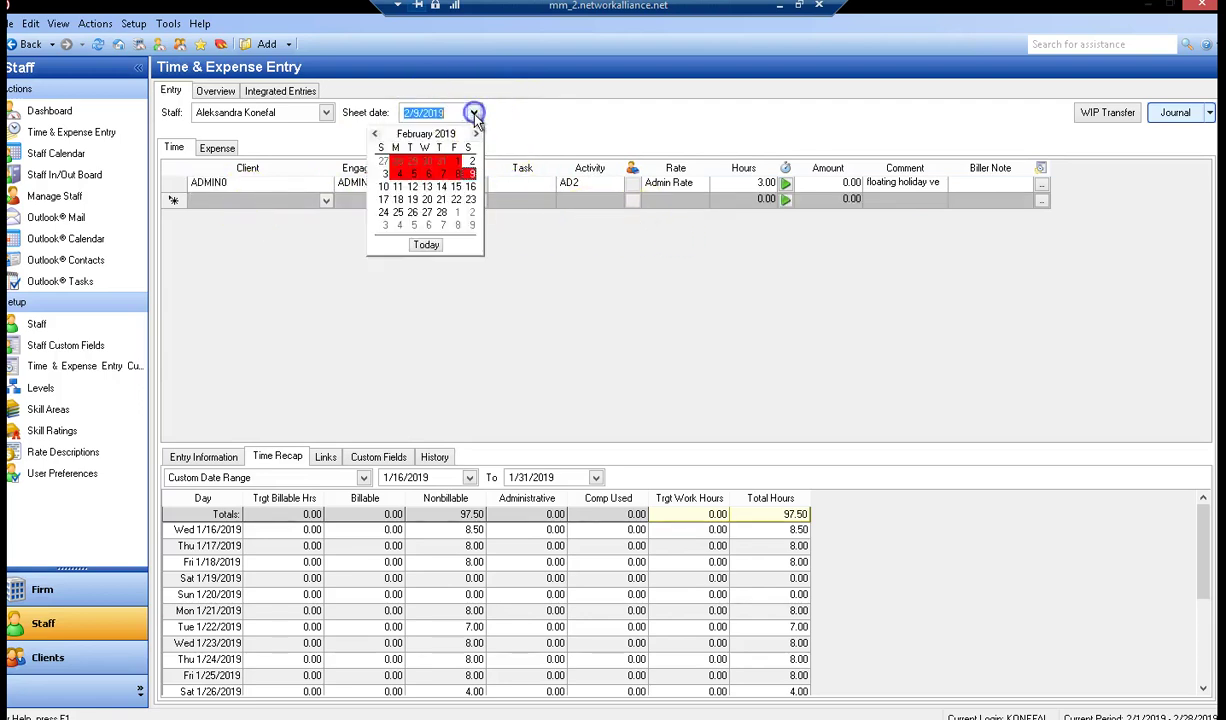
click(468, 173)
click(229, 187)
right_click(231, 189)
click(292, 319)
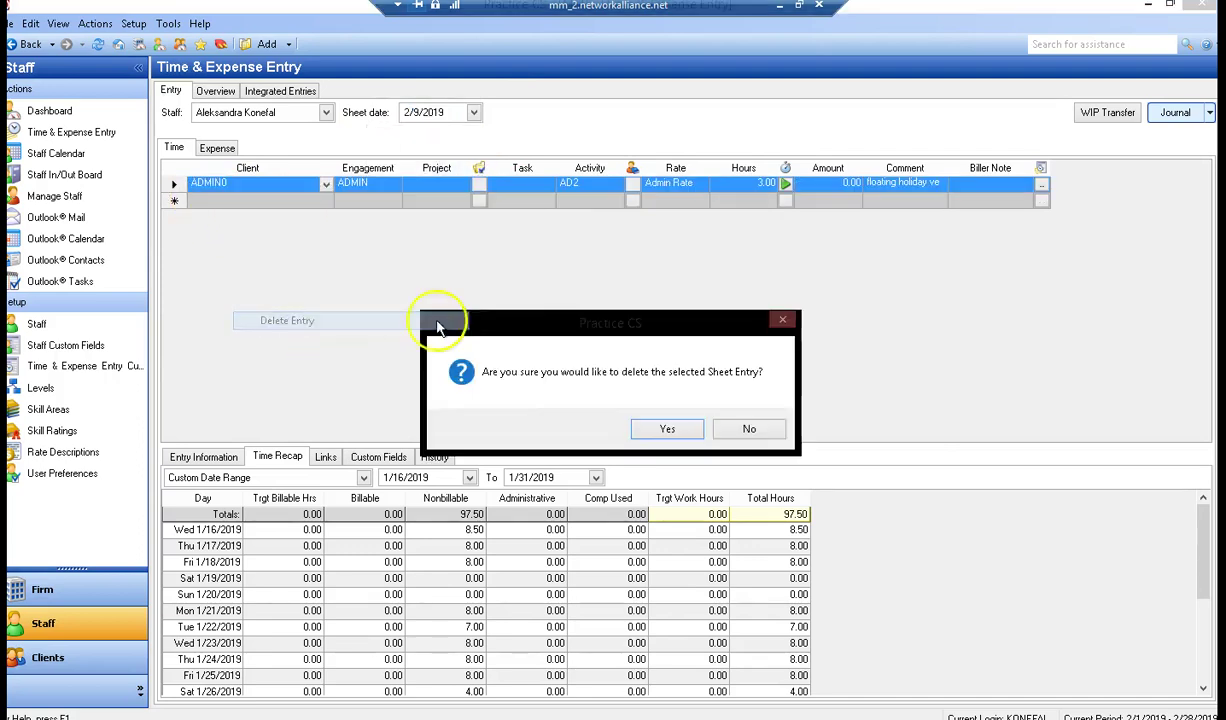
click(648, 430)
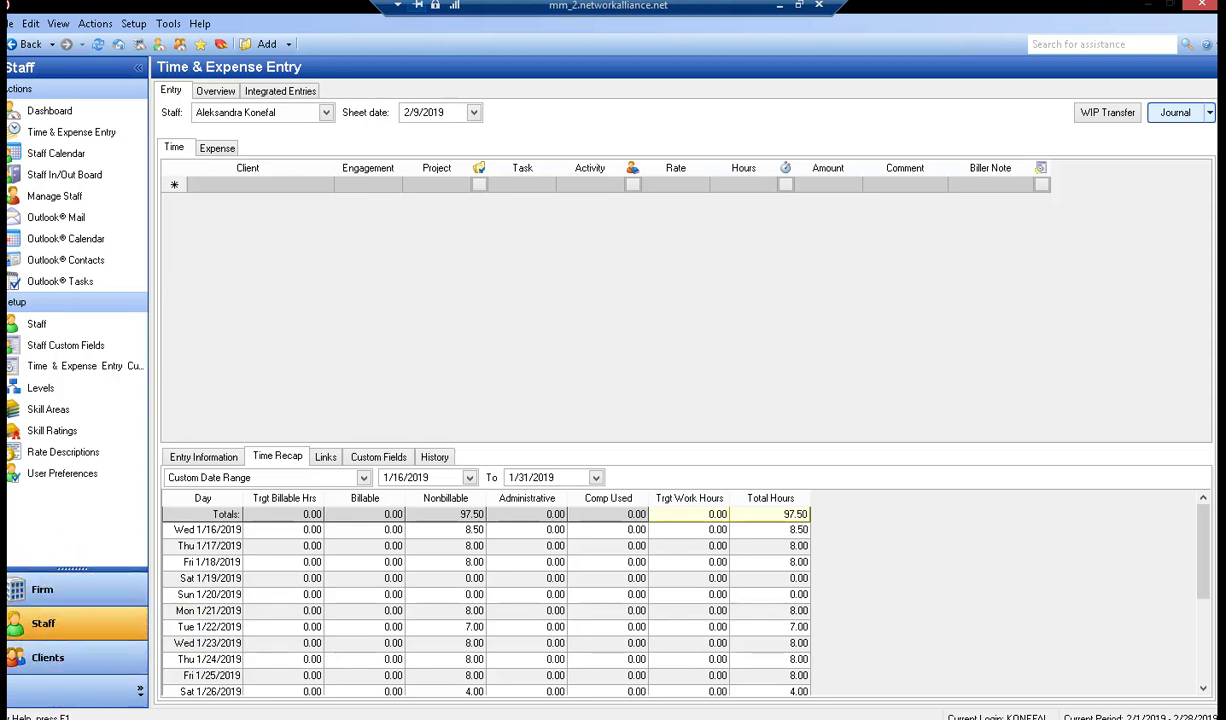
Open the Client Dashboard for Saakshi LLC and add a dated client note reading "ffkldjfsa" above the 12/22/2014 note
click(62, 662)
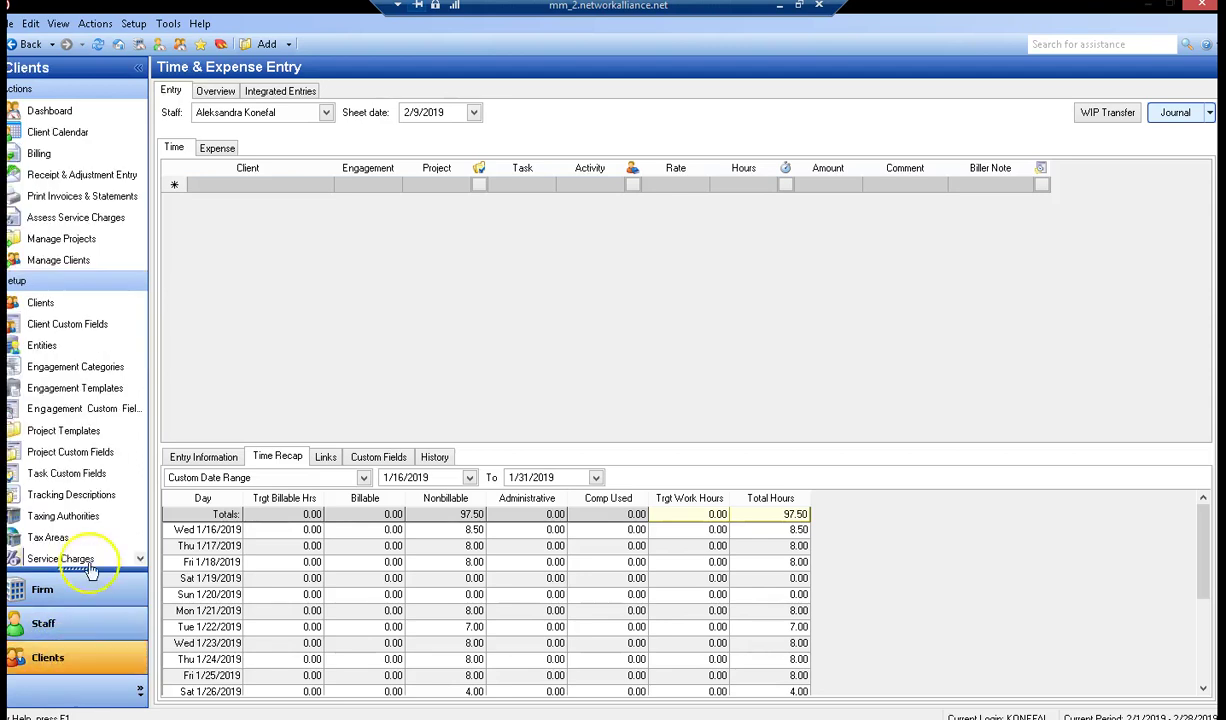
click(51, 111)
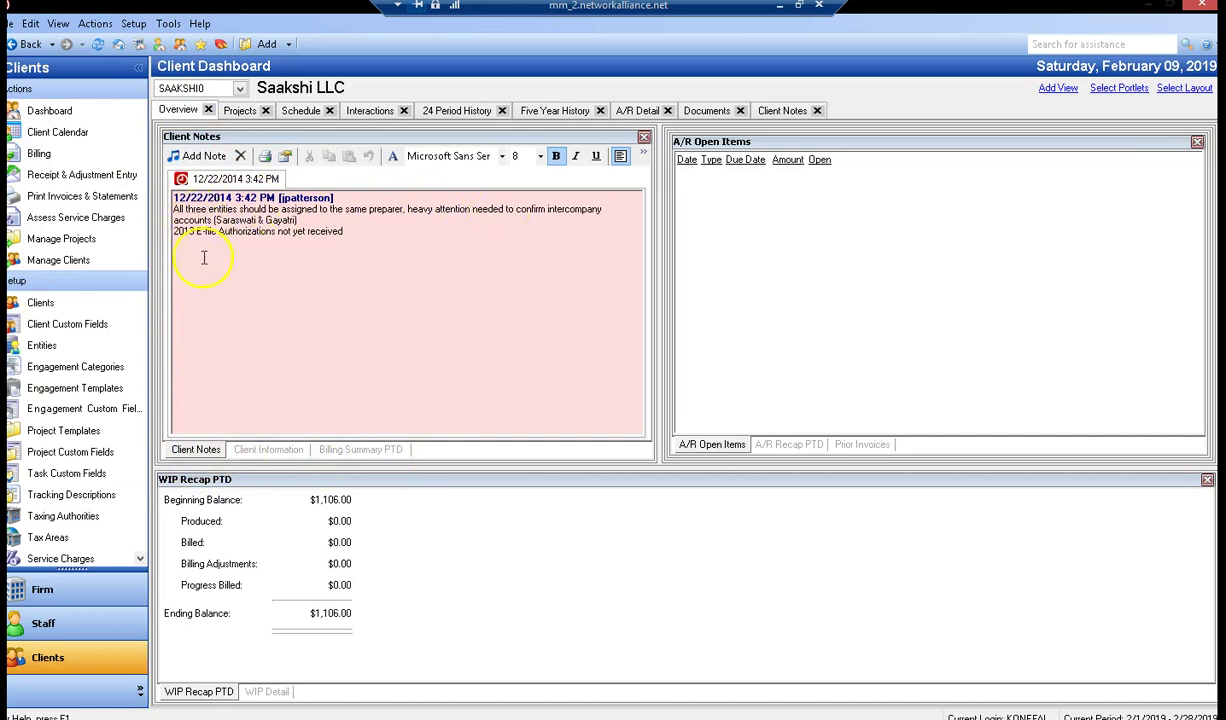
click(353, 227)
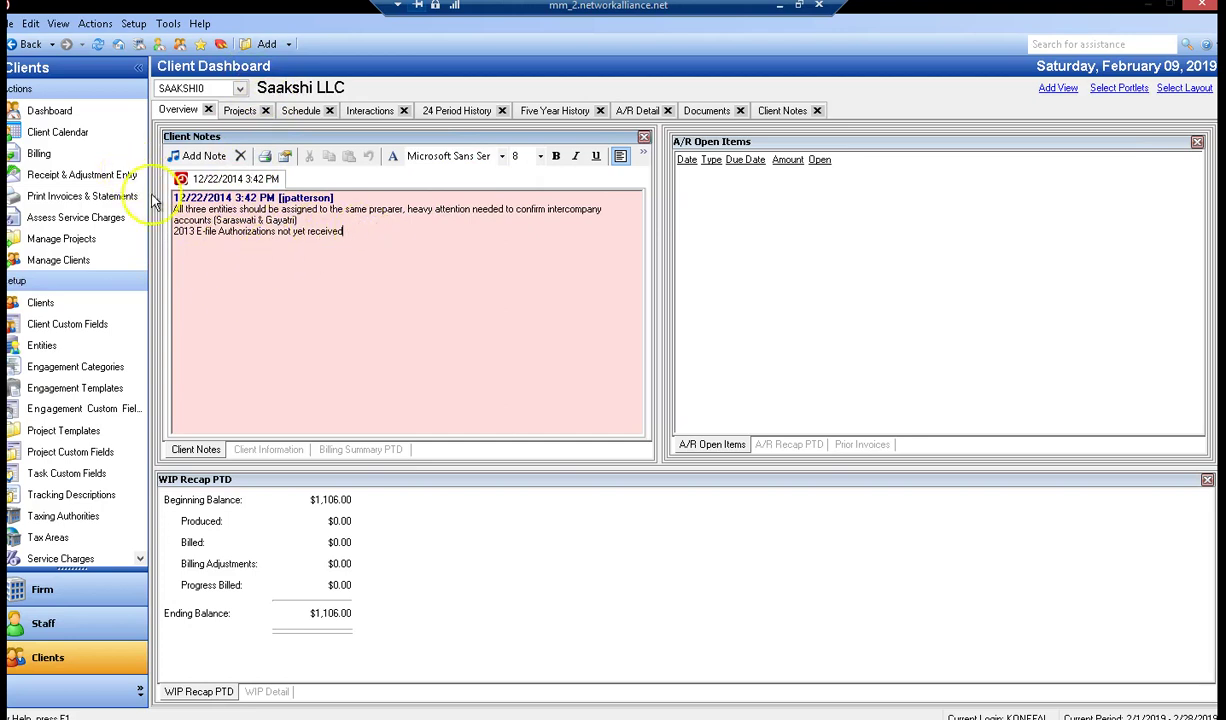
click(311, 254)
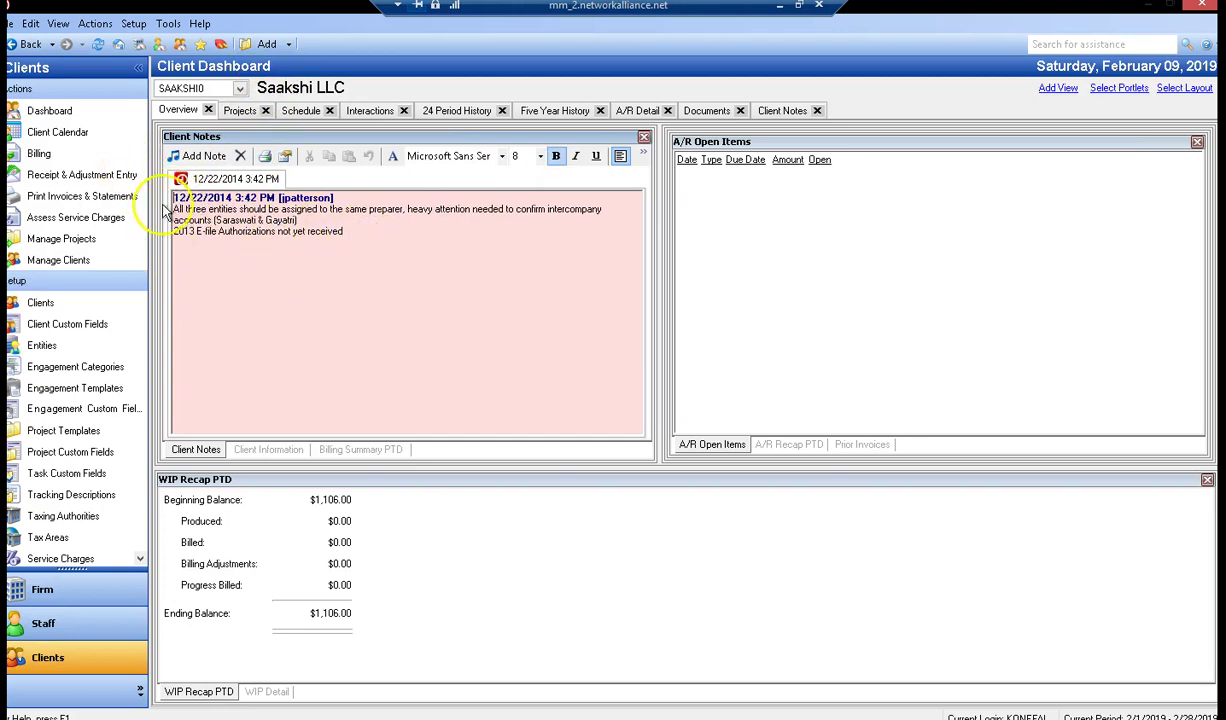
key(Return)
key(Return)
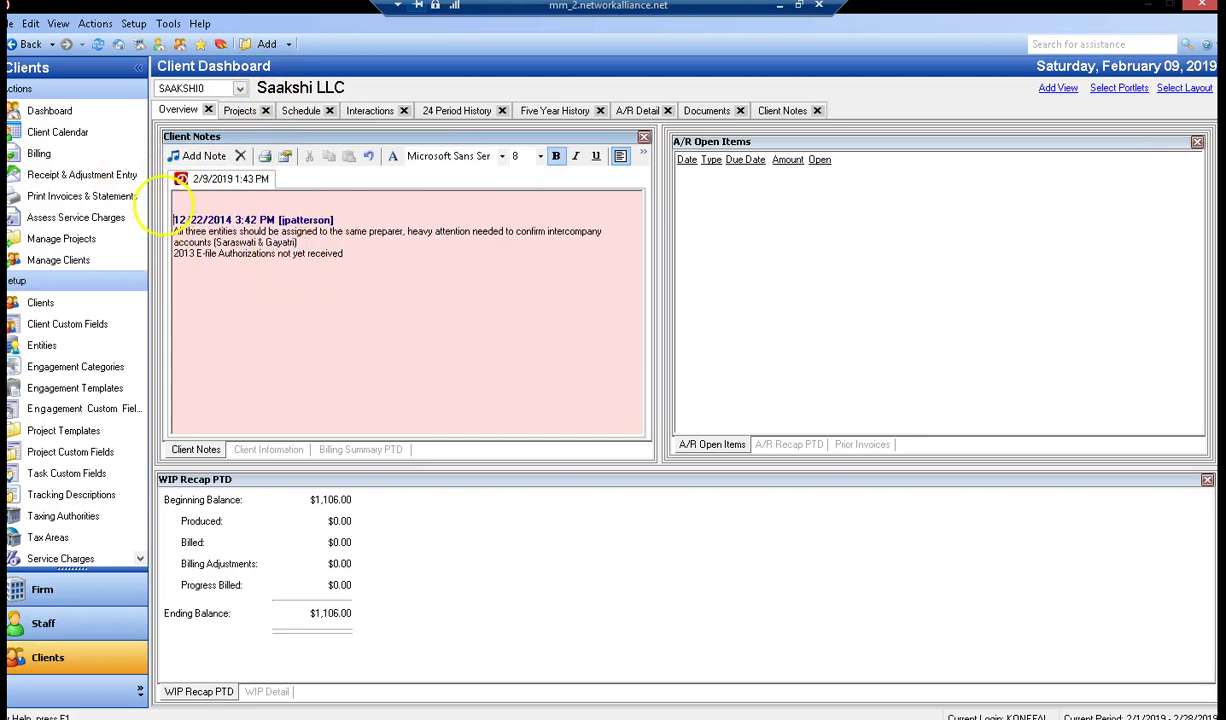
click(195, 158)
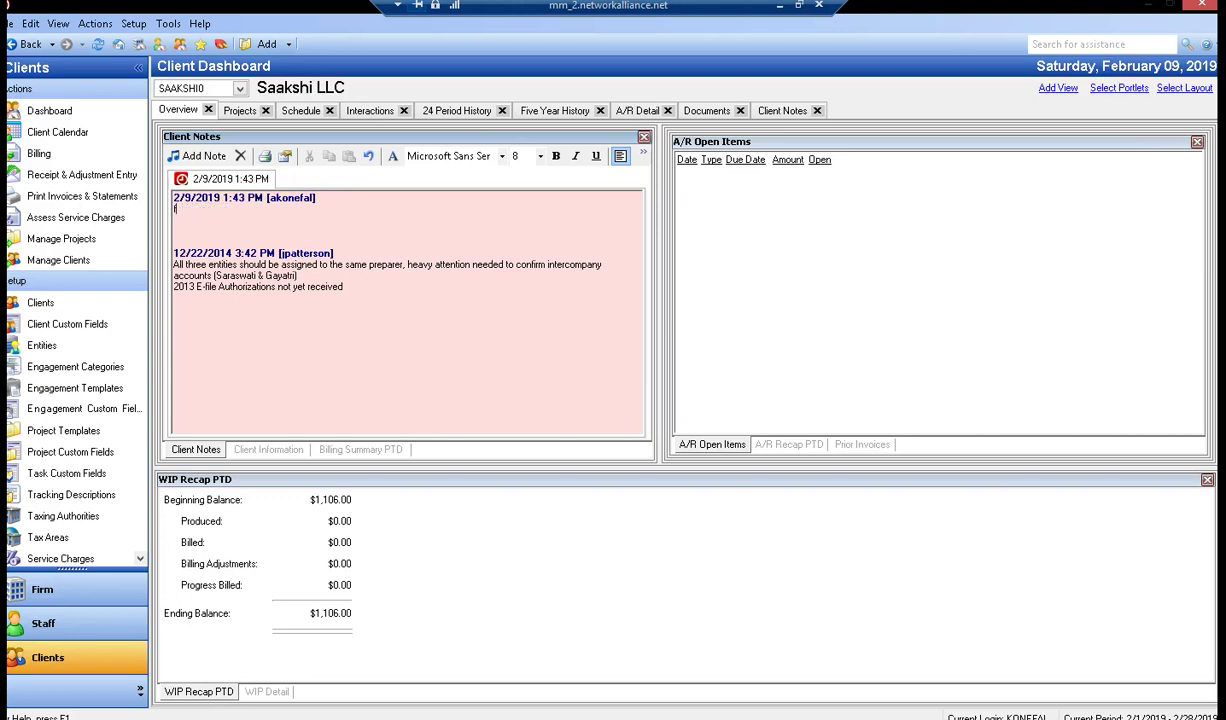
click(262, 452)
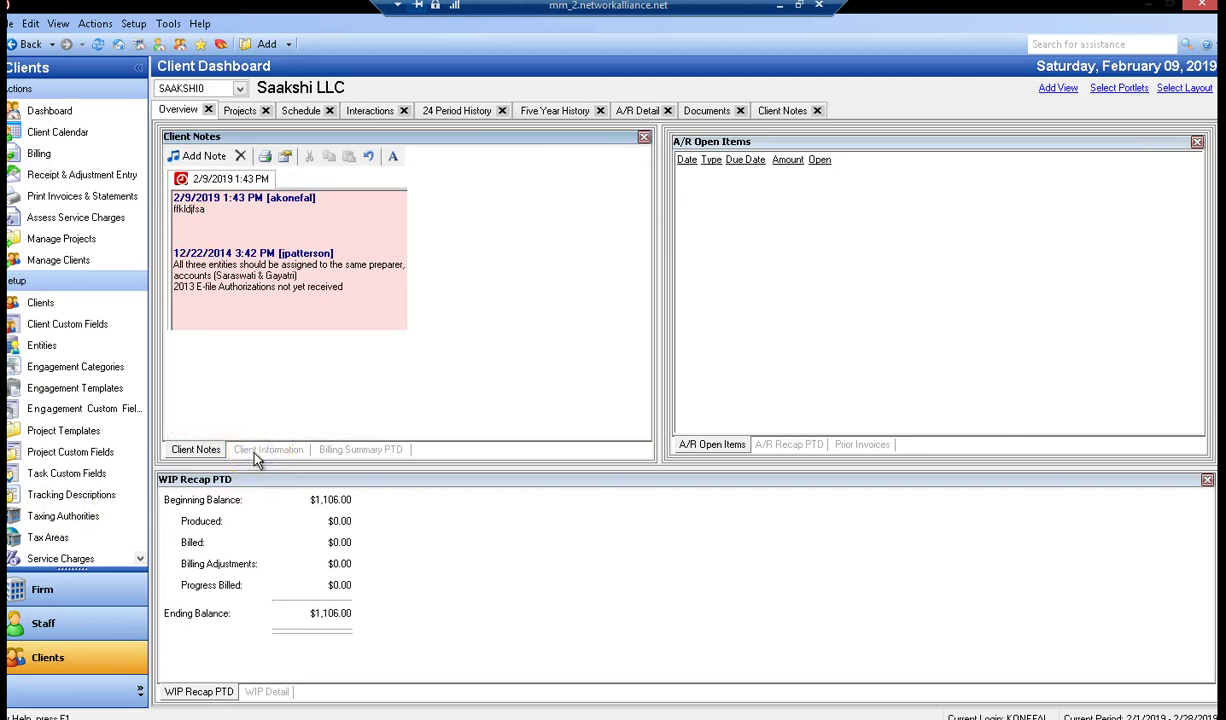
click(196, 451)
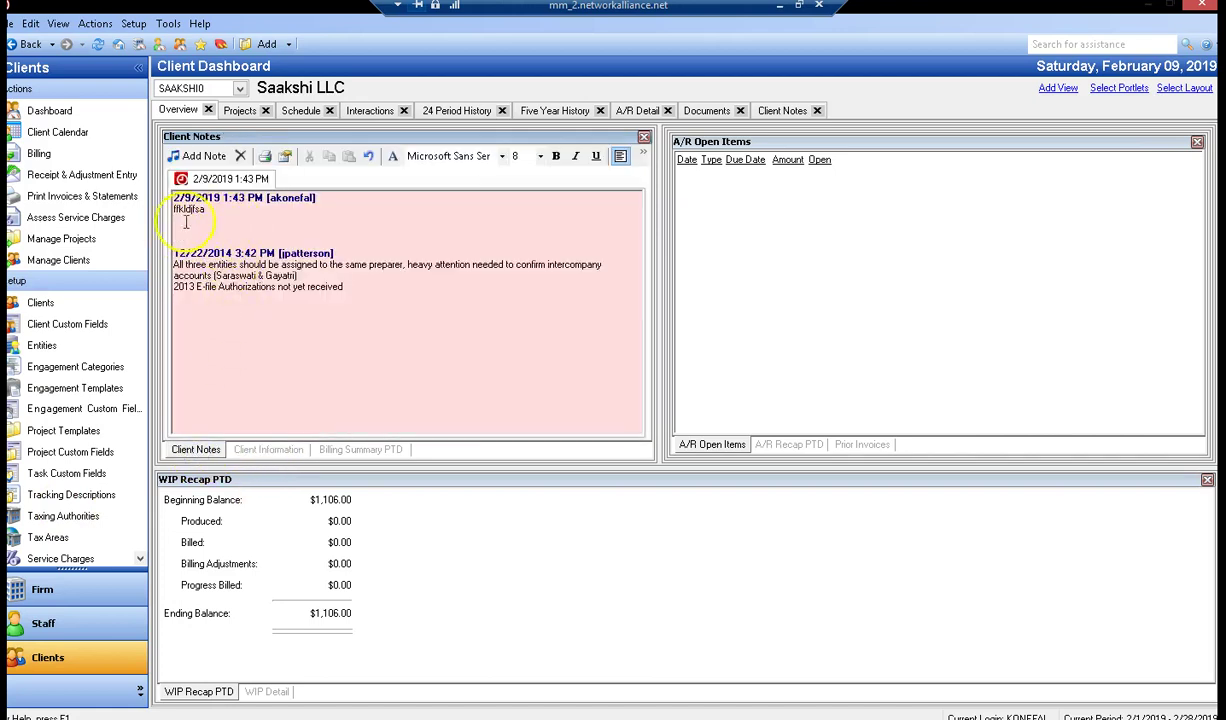
Delete the 2/9/2019 test note from the client notes along with the extra blank lines above the older note
drag(201, 207, 173, 203)
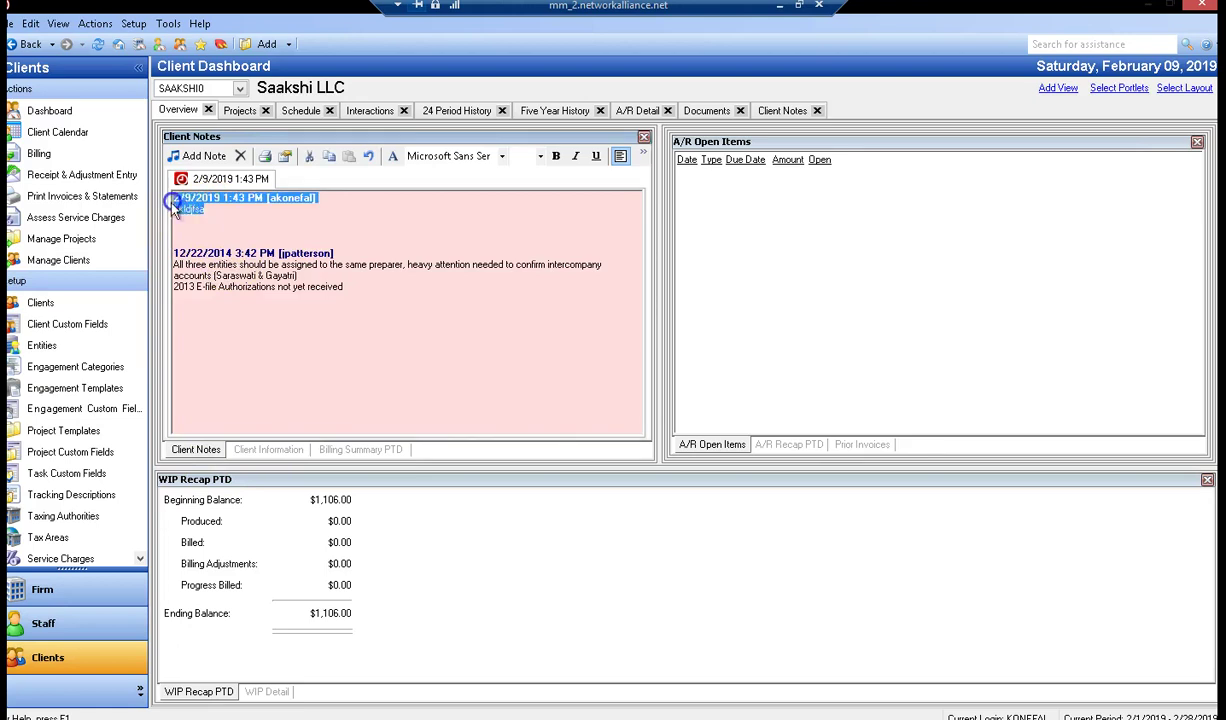
key(Delete)
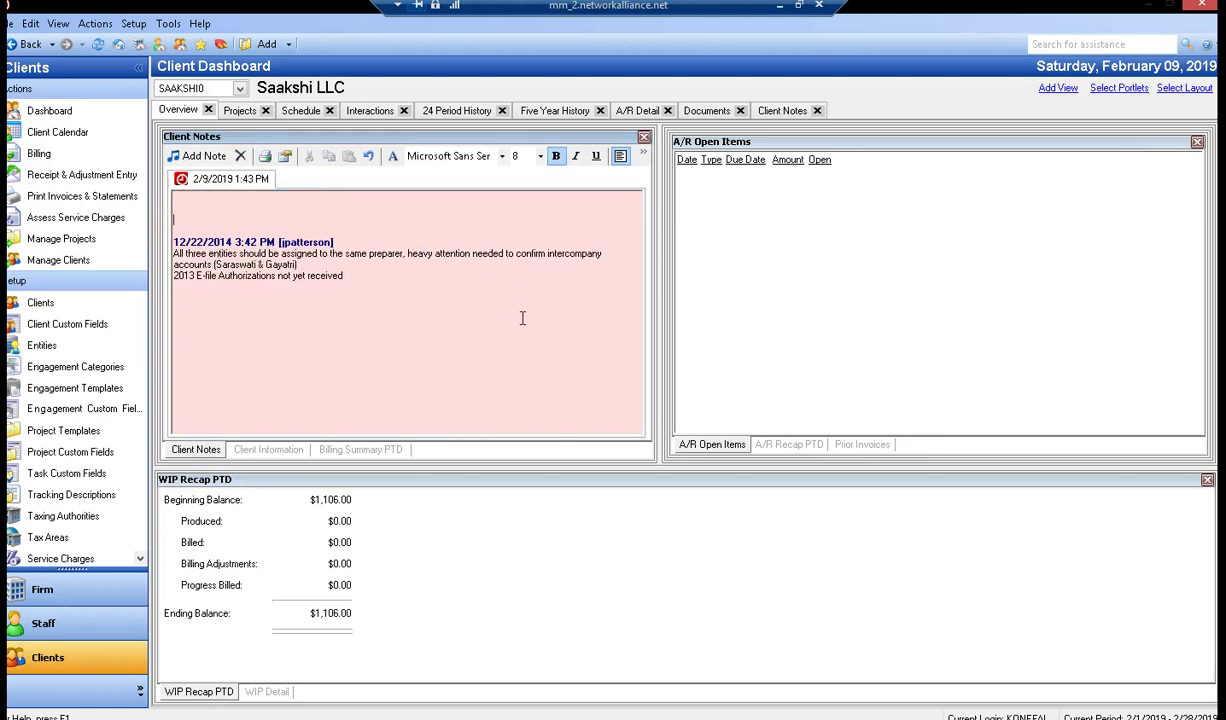
key(BackSpace)
key(BackSpace)
key(BackSpace)
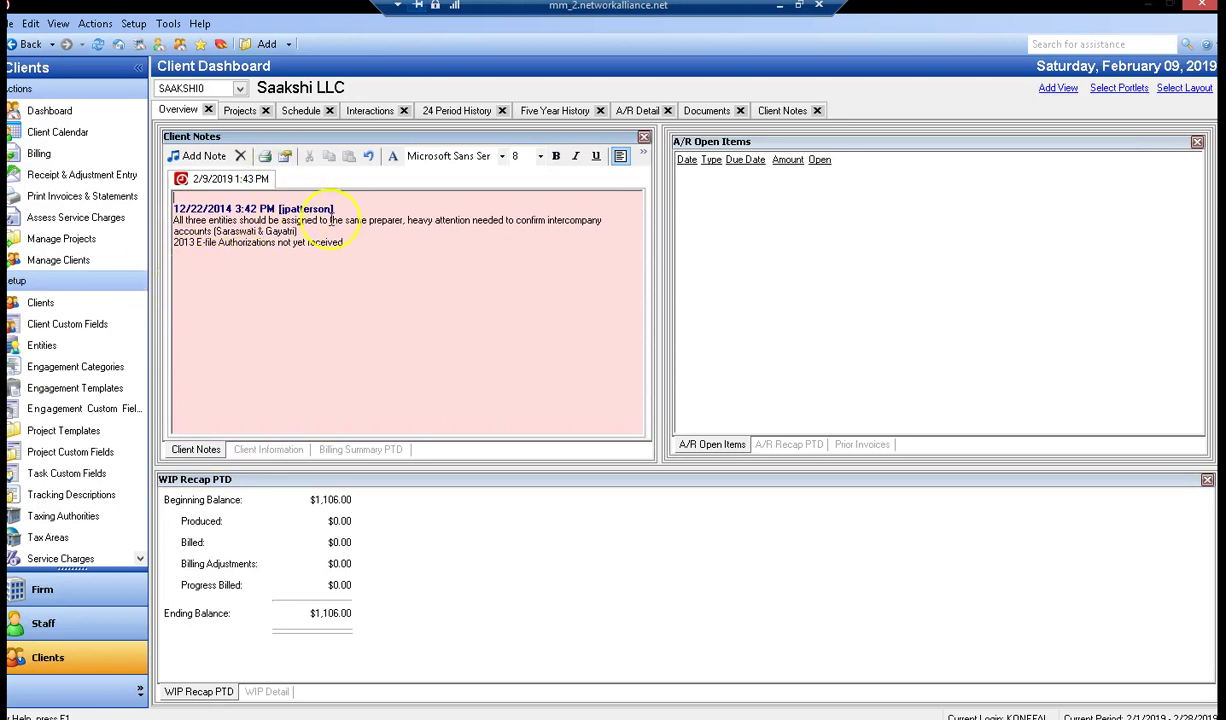
Review the client's contact information and the period-to-date billing summary
click(247, 452)
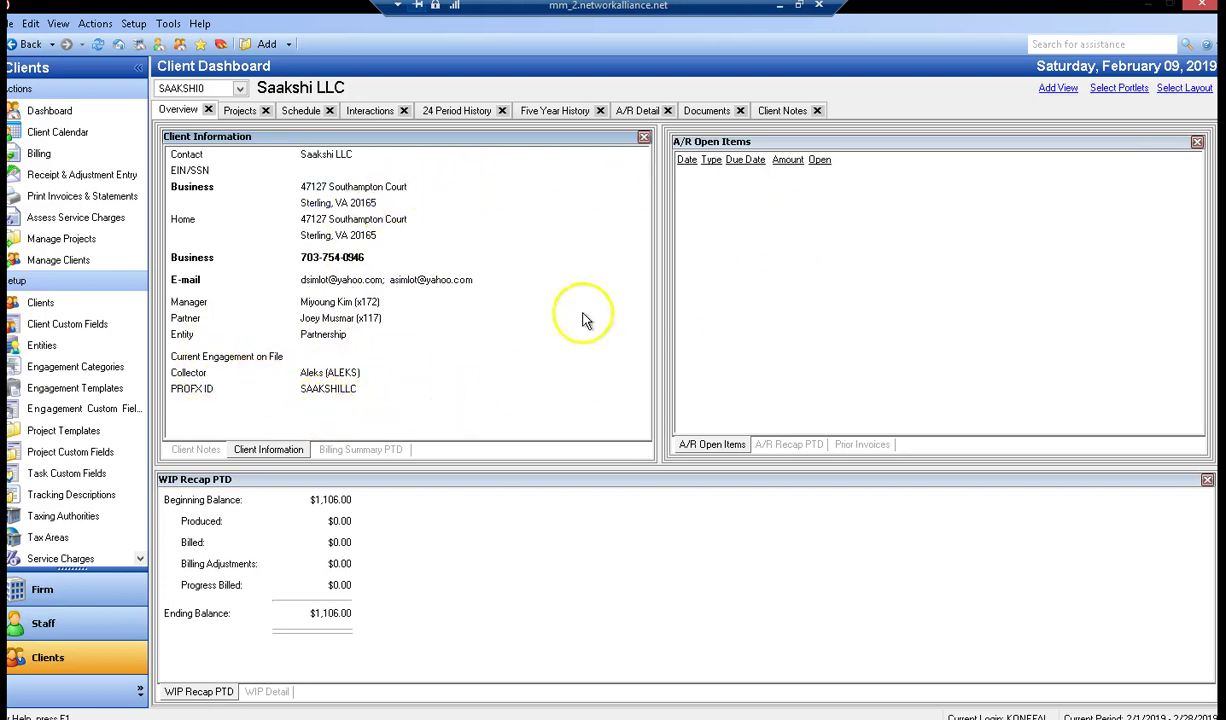
click(353, 452)
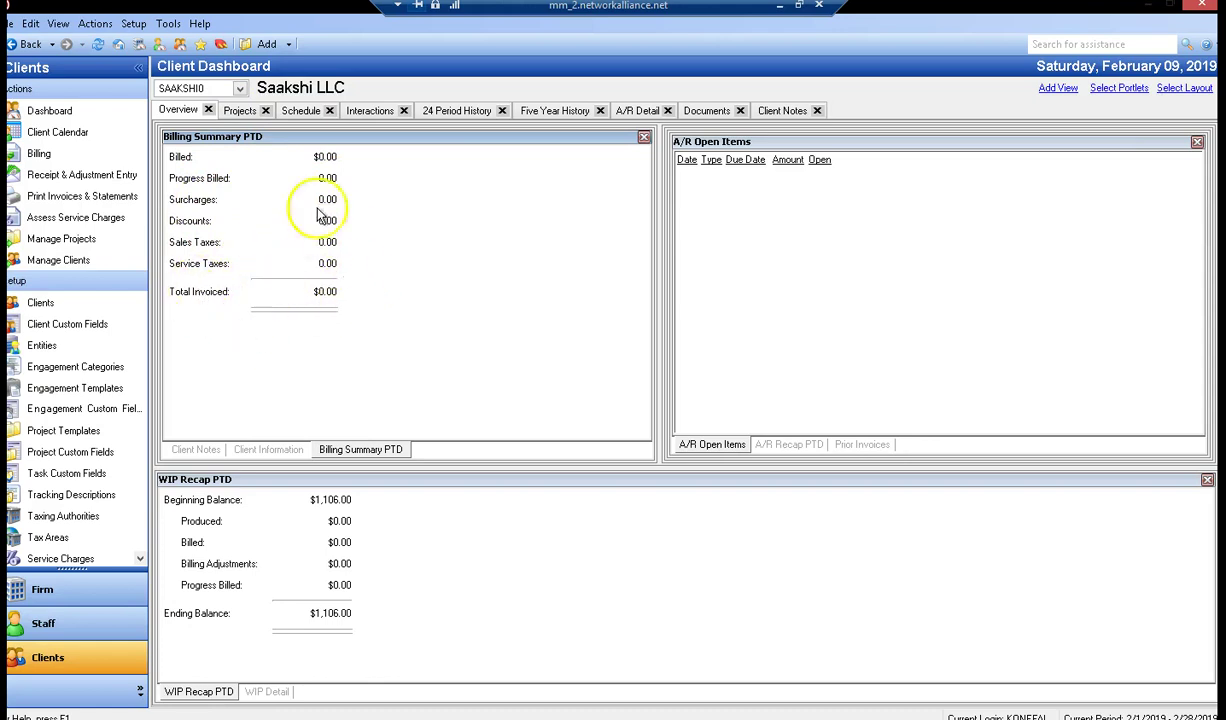
Examine the client's open projects, checking the description, tracking status, engagement and responsible staff of each
click(240, 113)
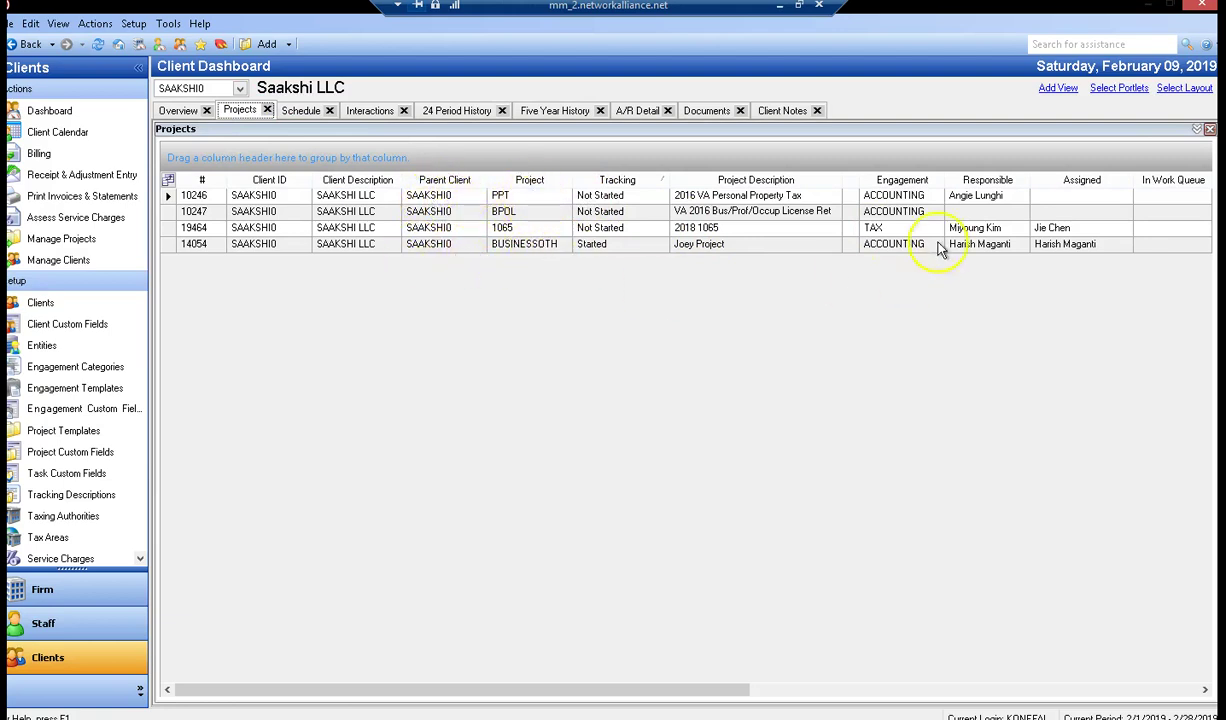
click(705, 228)
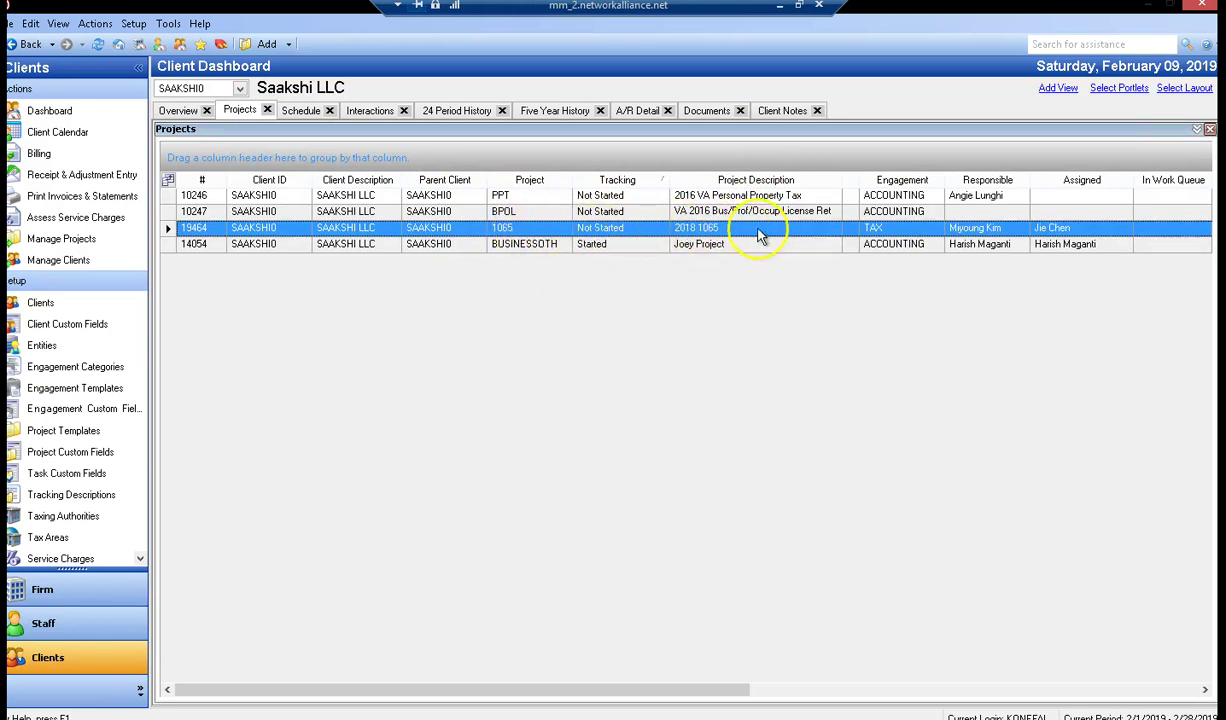
click(676, 213)
click(686, 197)
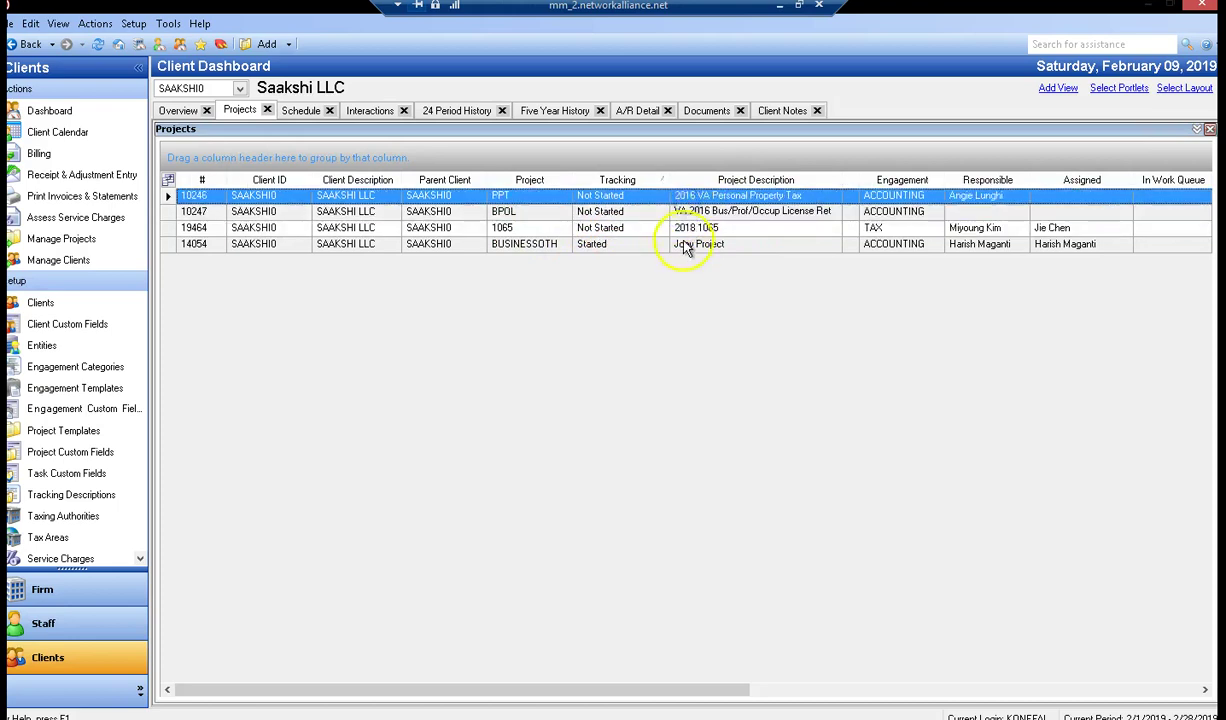
click(686, 247)
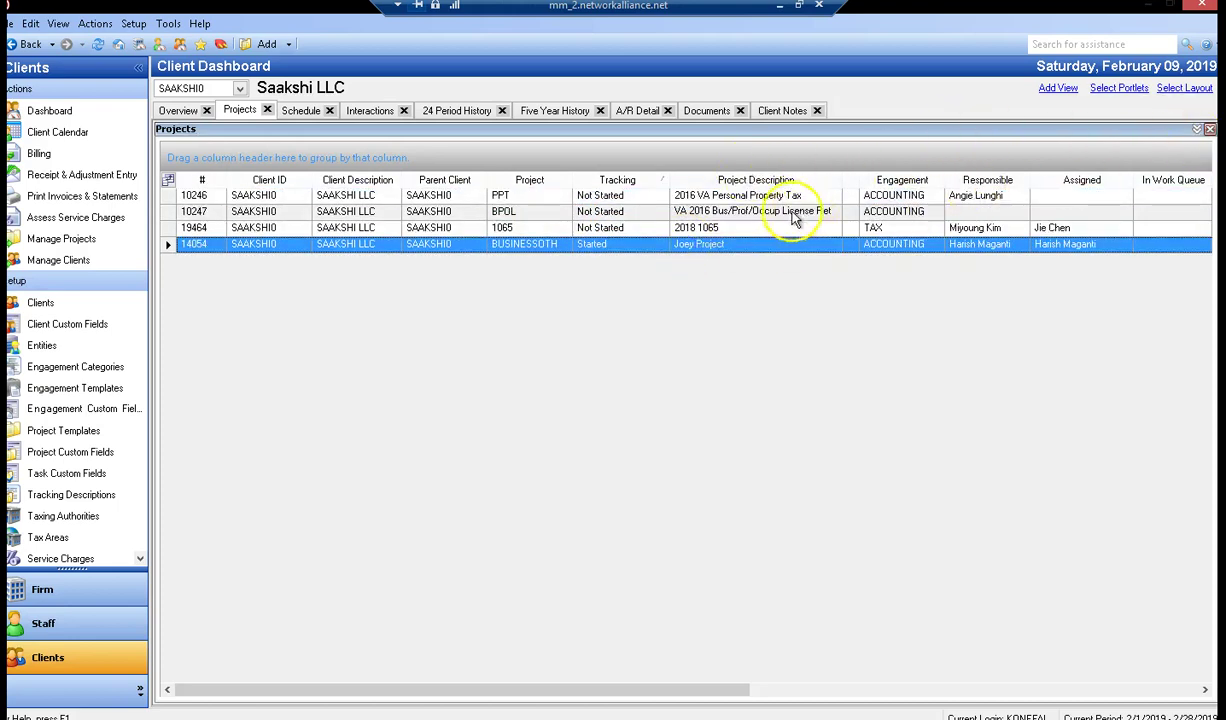
Include the client's closed projects in the project list for review, and restrict it to open projects again
click(1199, 133)
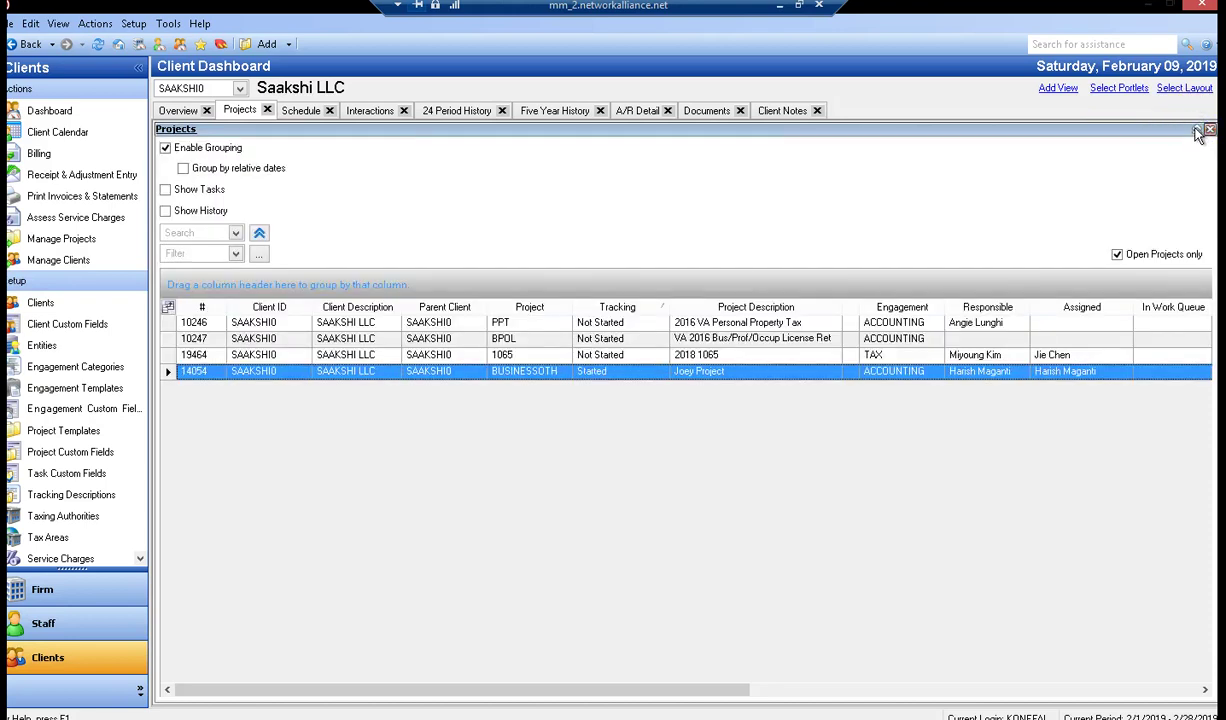
click(1117, 256)
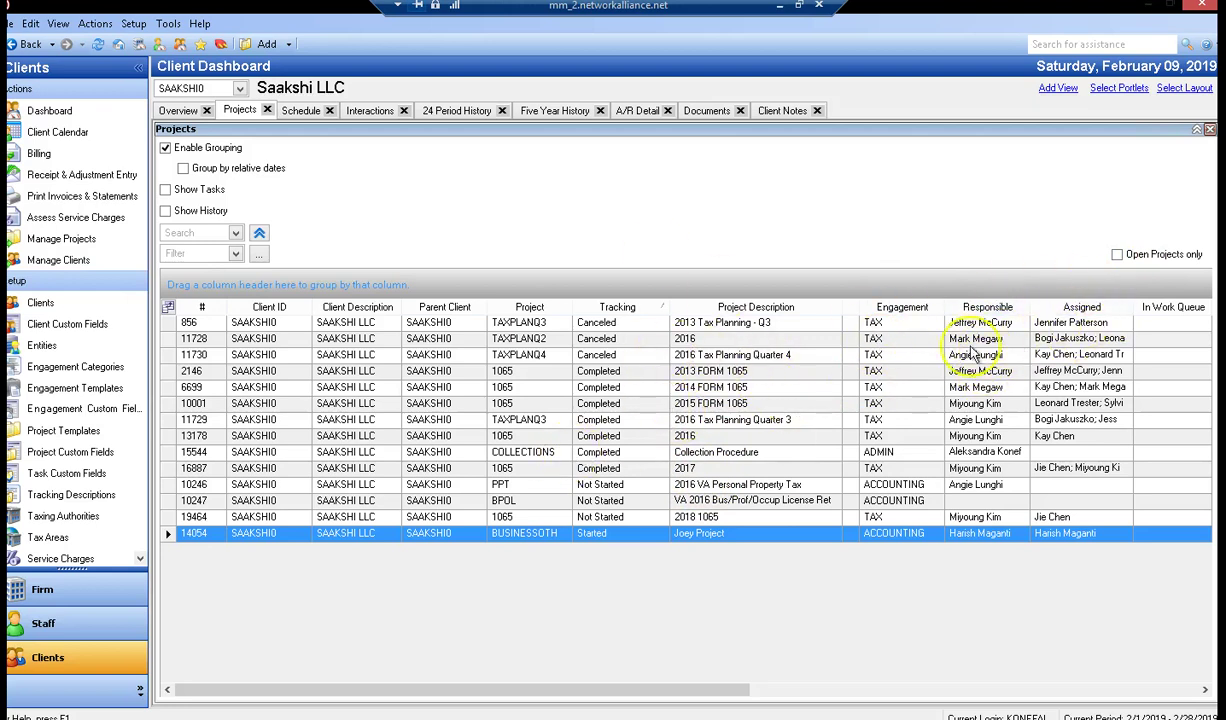
click(1117, 256)
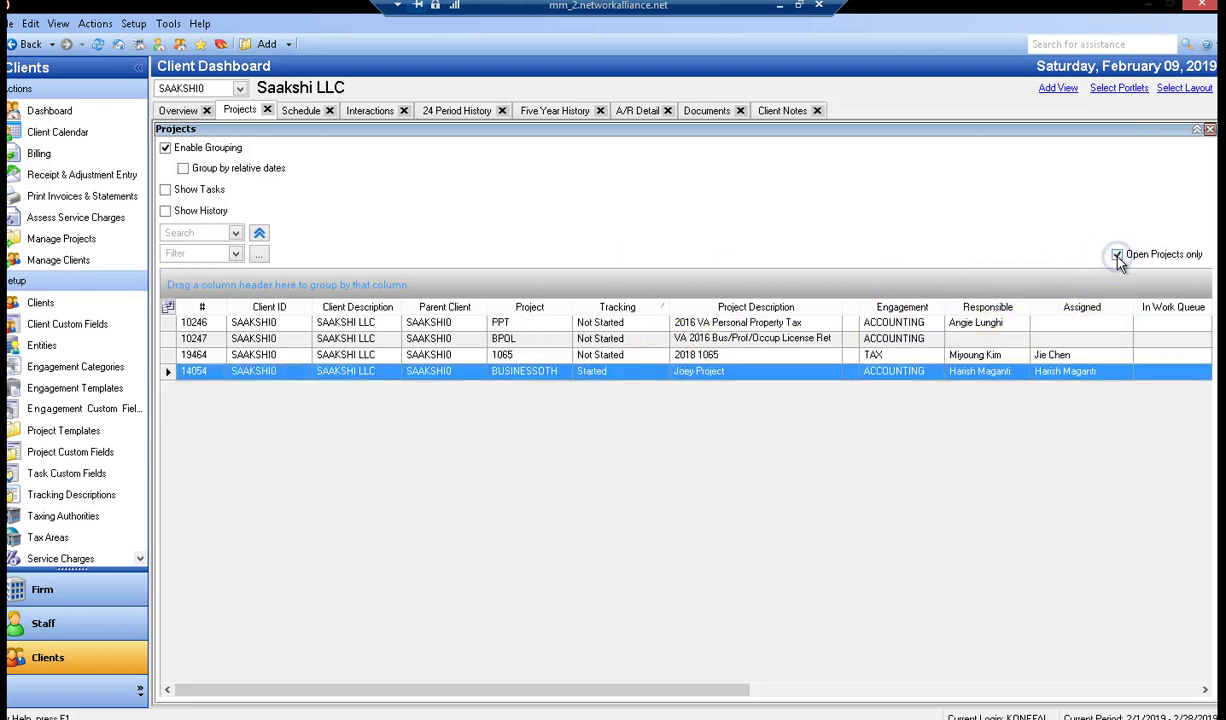
click(1196, 131)
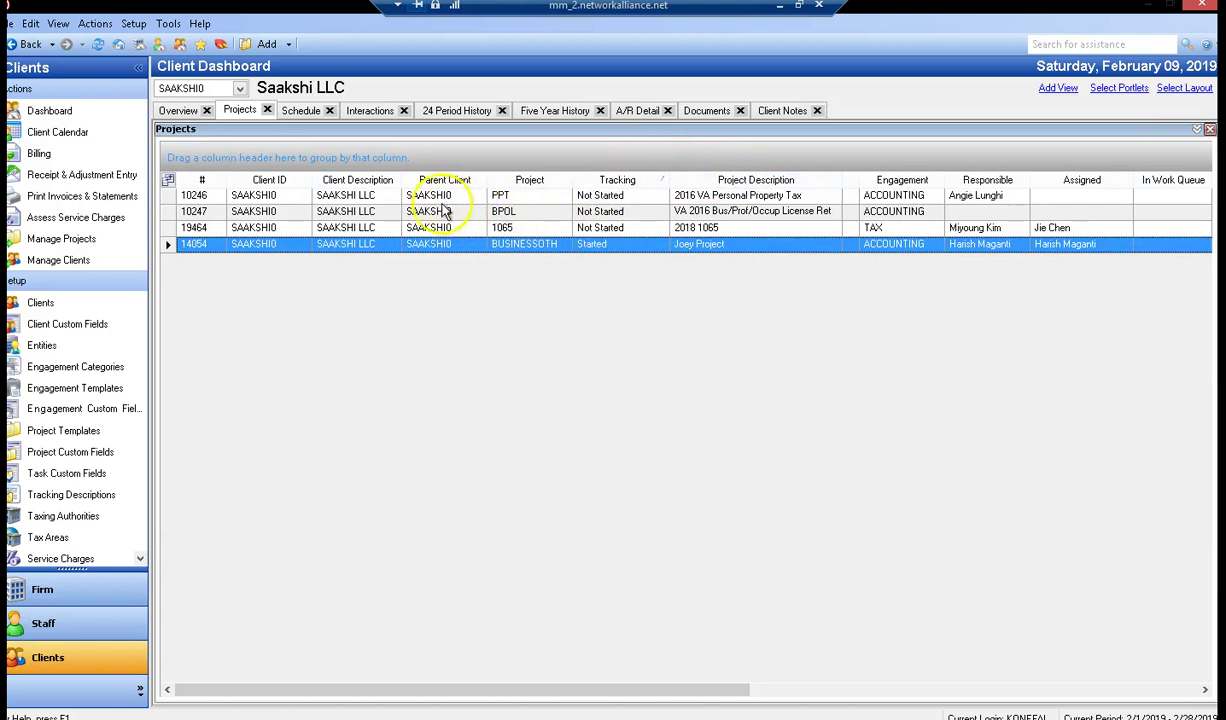
Review the client's schedule items and interactions, and examine the 24-period and five-year billing histories
click(305, 111)
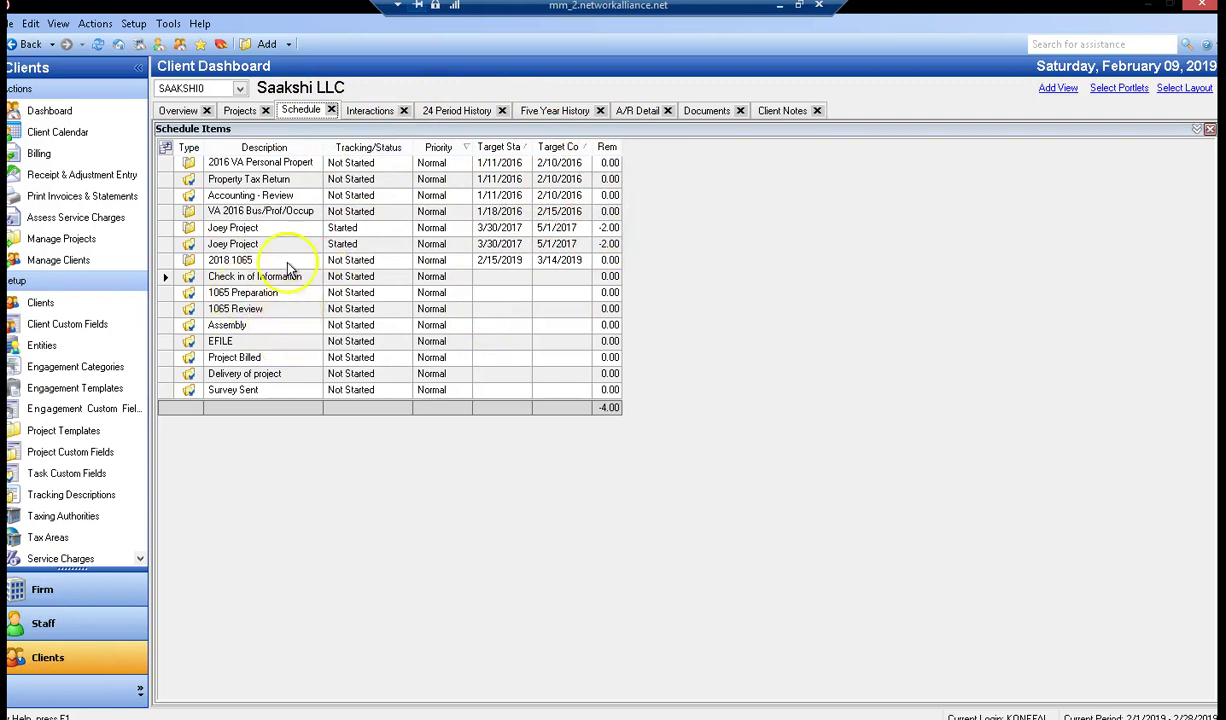
click(368, 110)
click(440, 112)
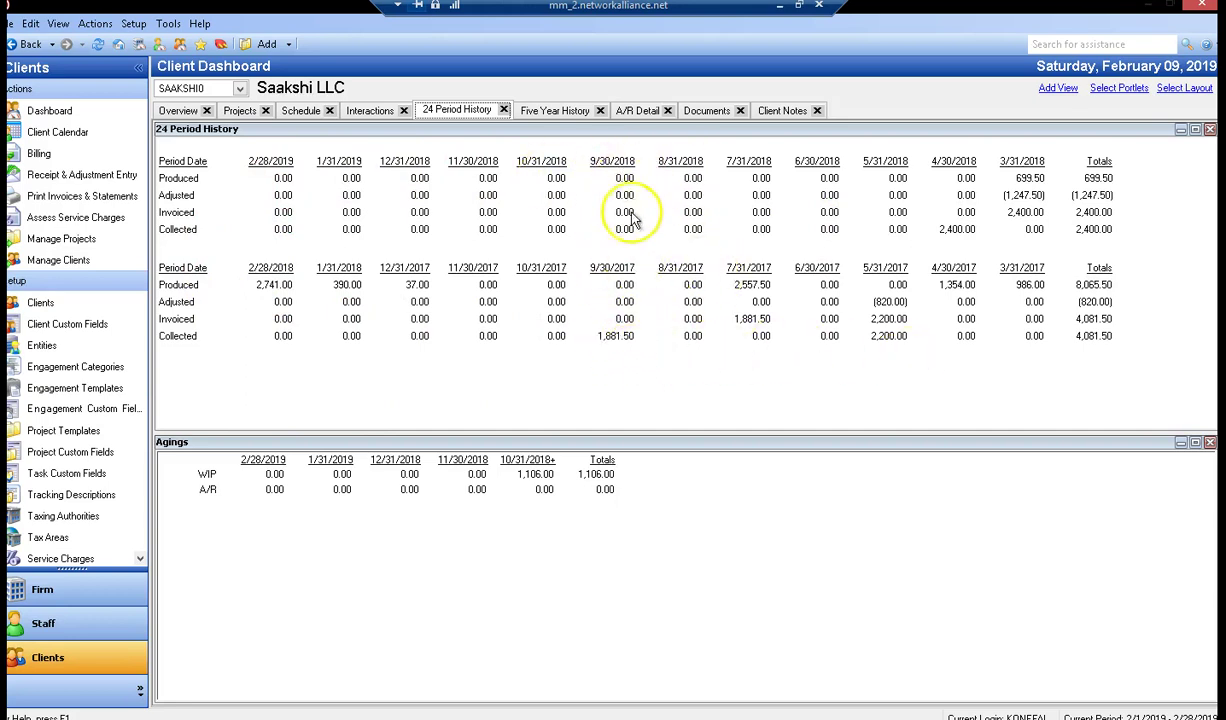
click(556, 112)
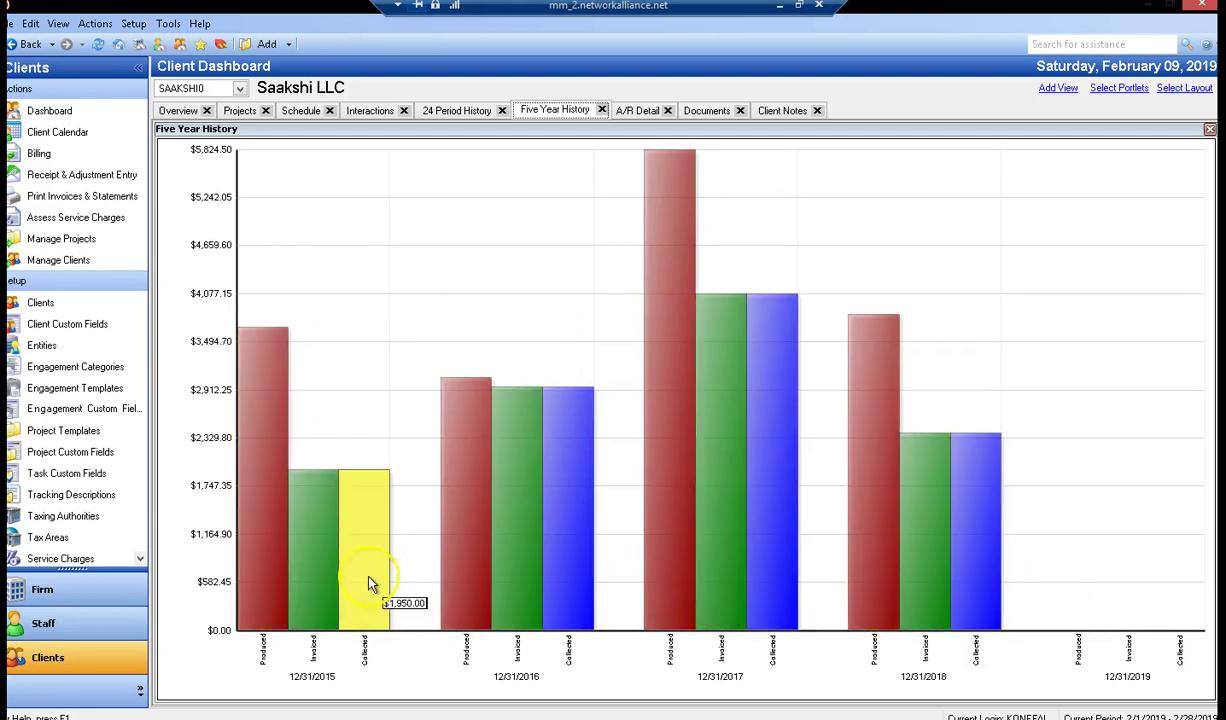
Review the client's A/R detail transactions, sorting them by control date and again by bank account
click(642, 111)
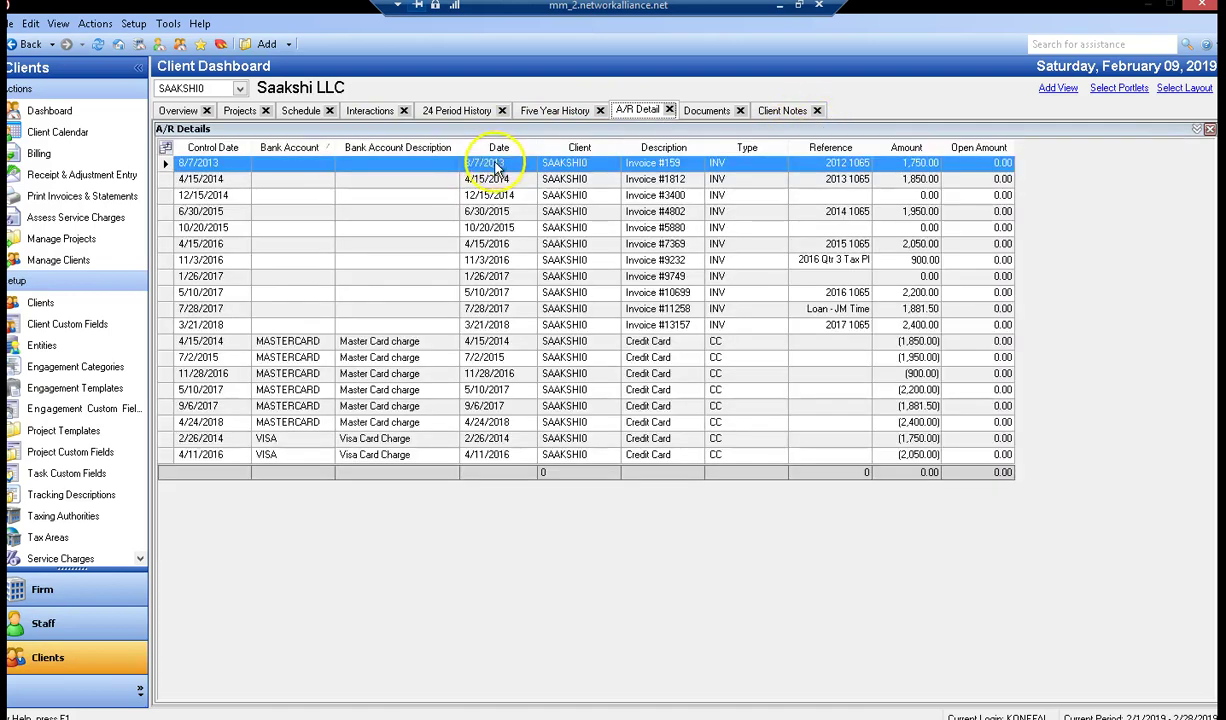
click(213, 149)
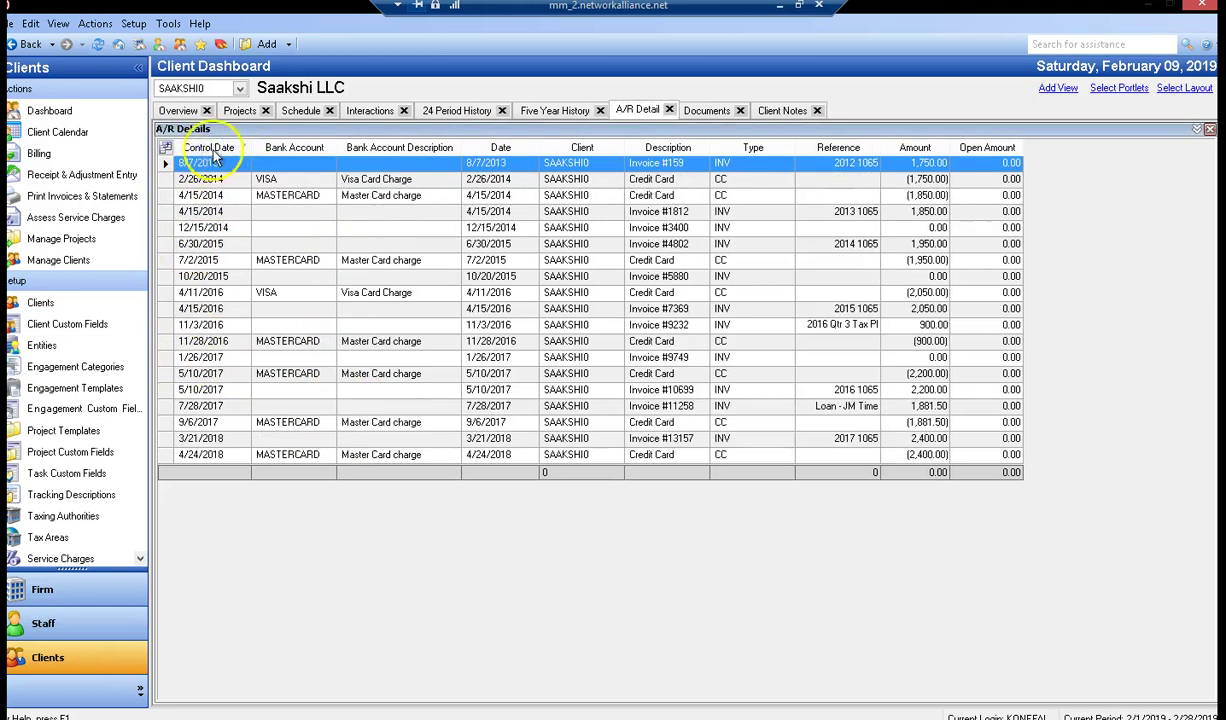
click(287, 147)
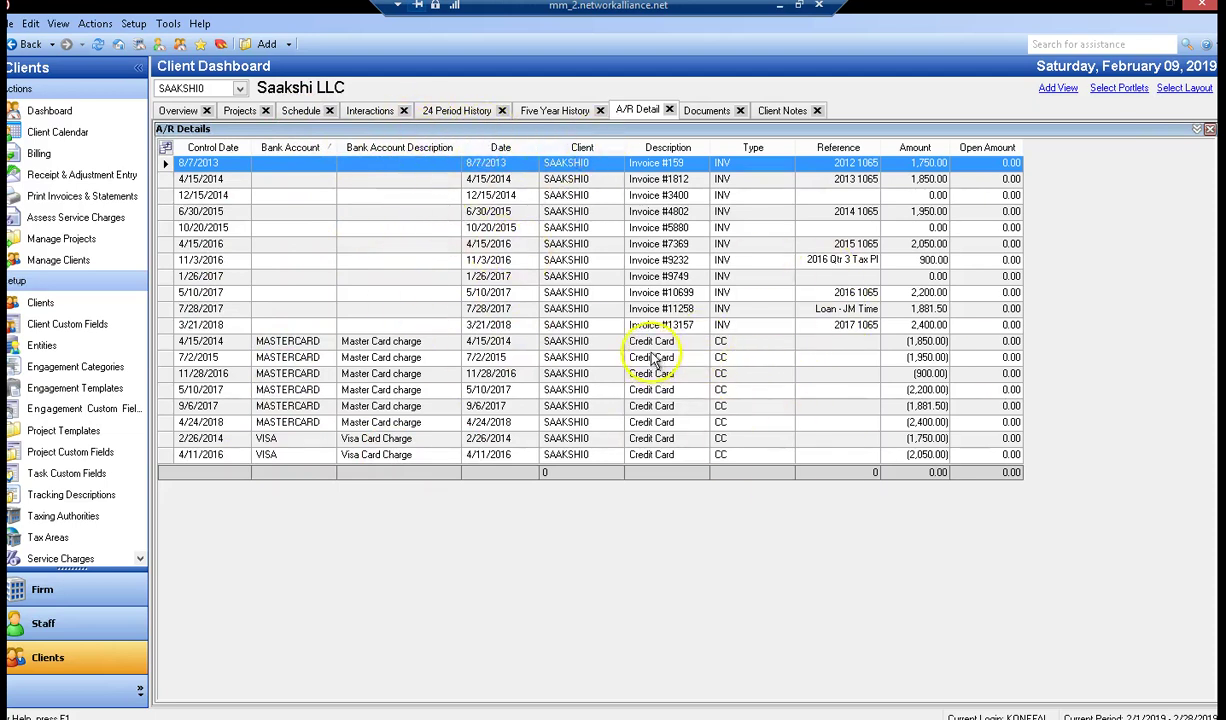
Examine the 2015 and 2016 signed engagement letters among the client's documents
click(707, 112)
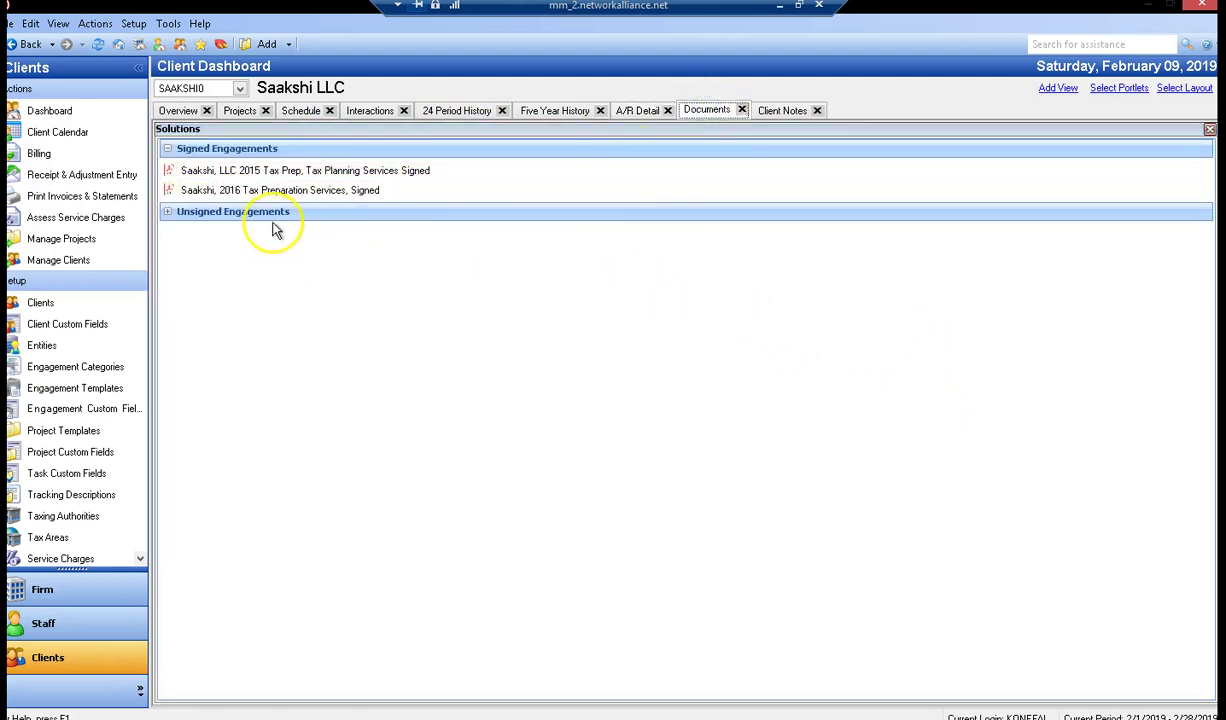
click(295, 171)
click(287, 190)
click(285, 171)
click(292, 190)
click(298, 172)
click(298, 189)
click(271, 214)
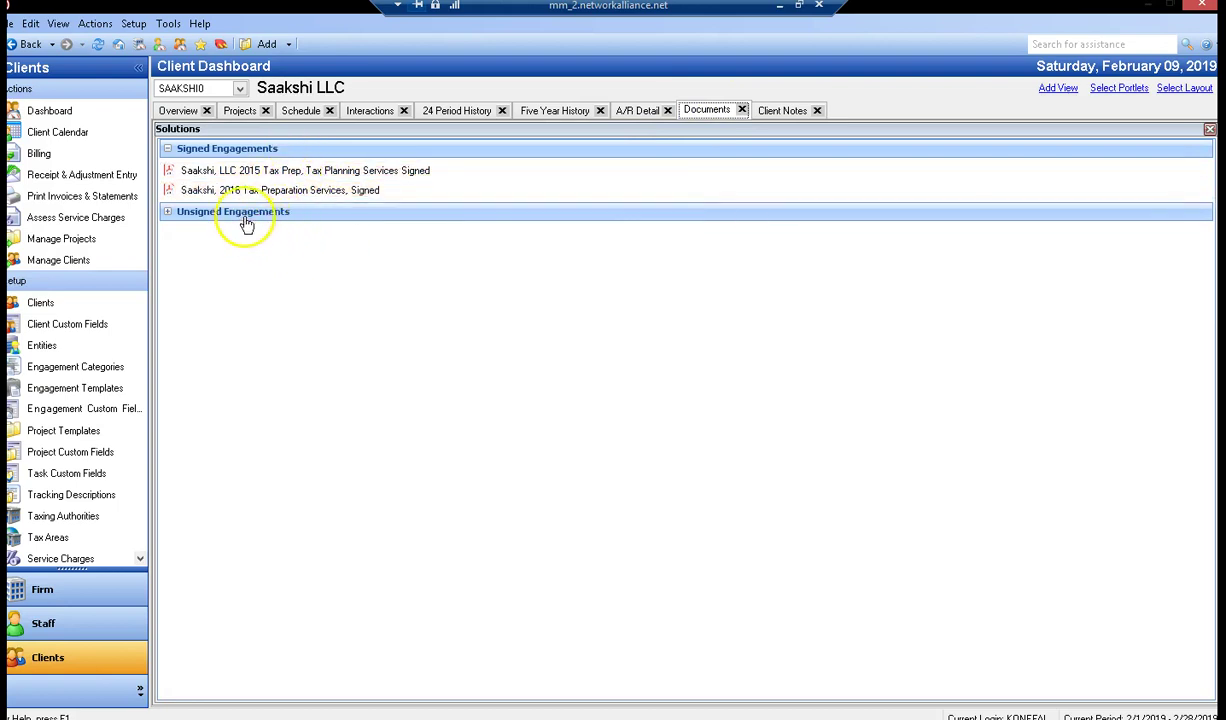
Expand the Unsigned Engagements group and examine the 2016 and 2017 tax preparation letters listed in it
click(168, 212)
click(200, 213)
click(214, 174)
click(235, 214)
click(270, 234)
click(257, 255)
click(273, 235)
click(350, 256)
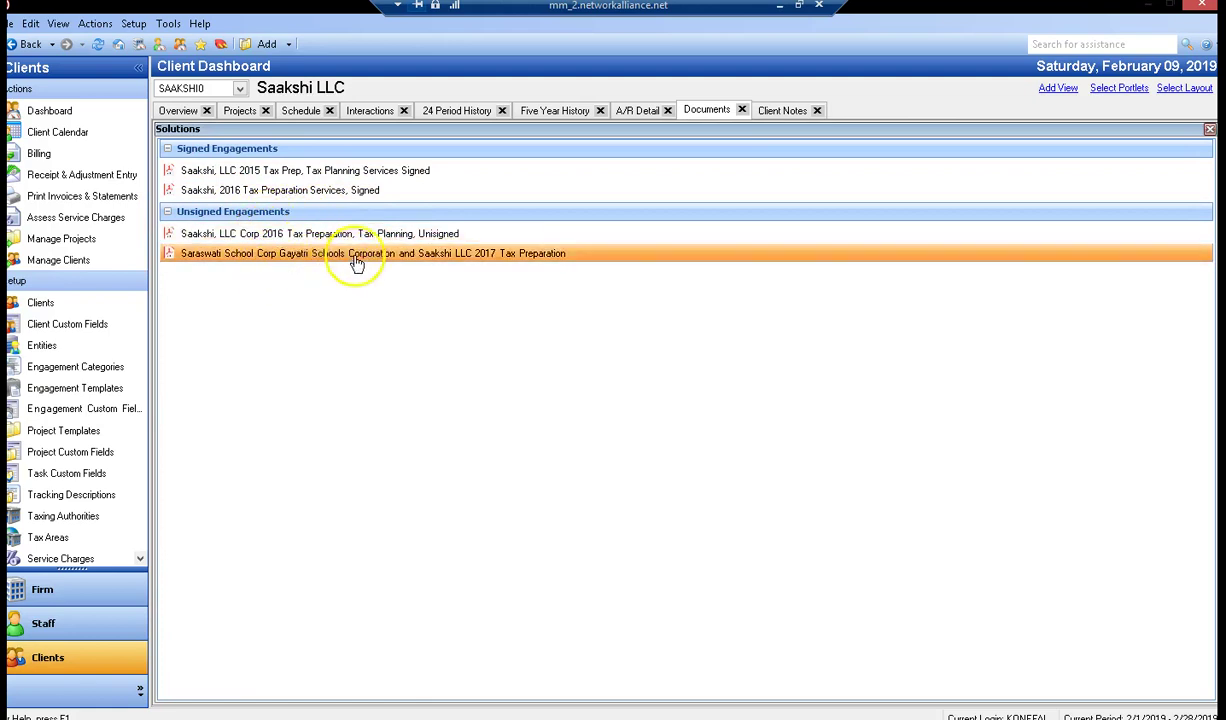
Open the signed 2015 Tax Prep, Tax Planning Services engagement letter for viewing, and close the PDF again
click(227, 211)
click(183, 192)
click(215, 174)
click(225, 176)
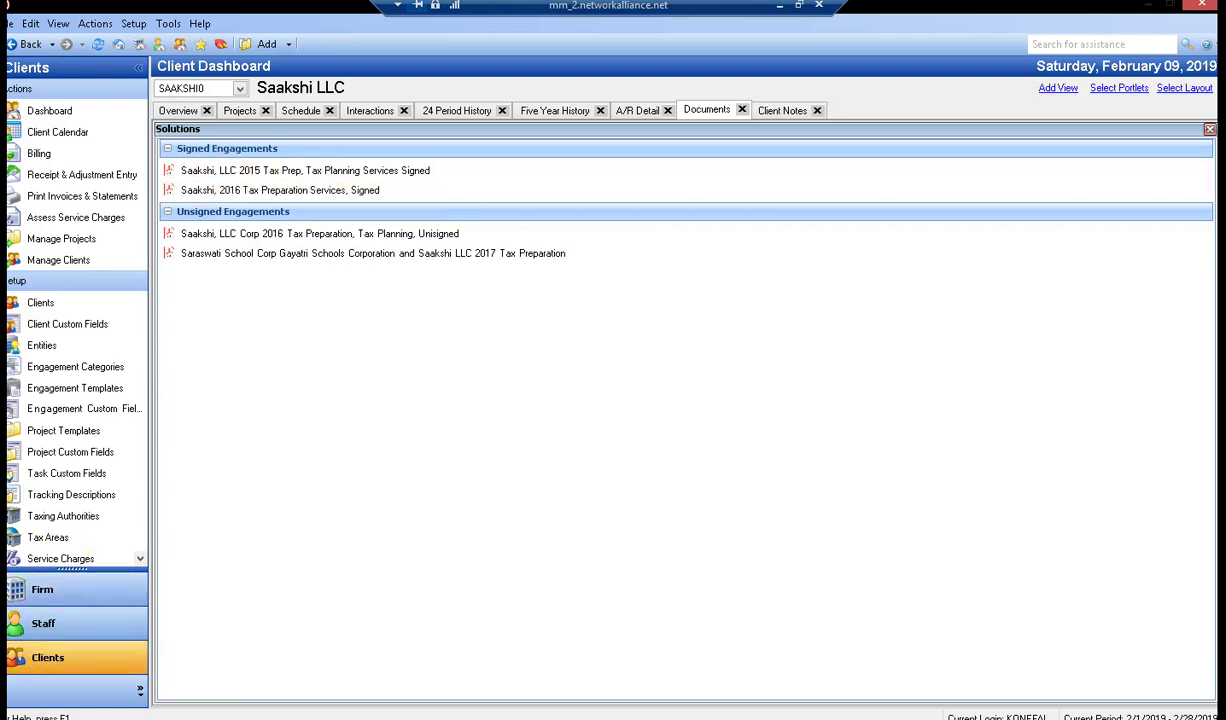
click(215, 189)
click(290, 172)
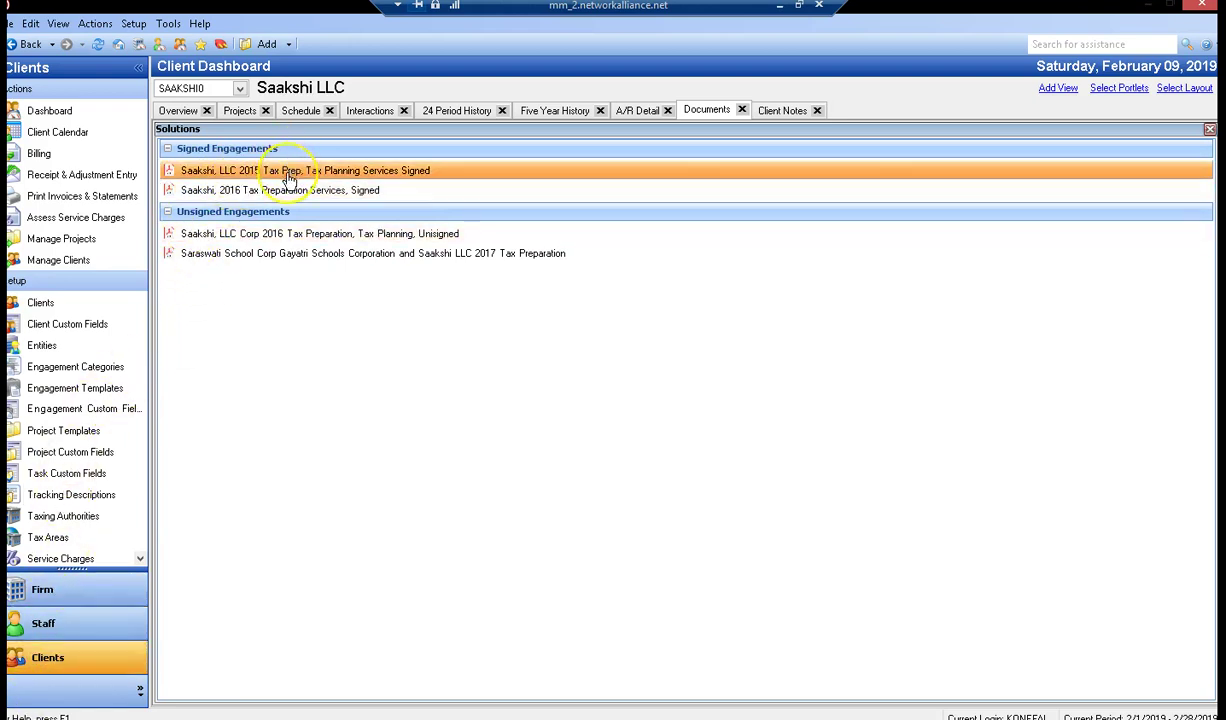
click(248, 187)
click(256, 177)
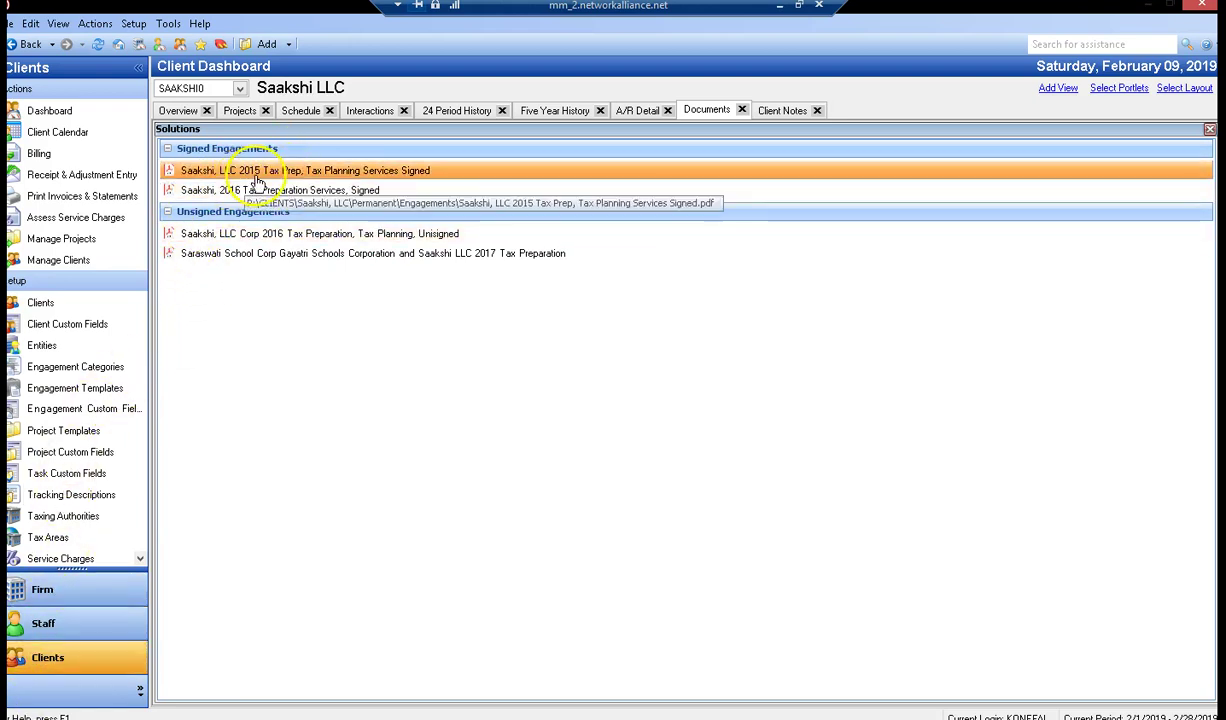
double_click(256, 174)
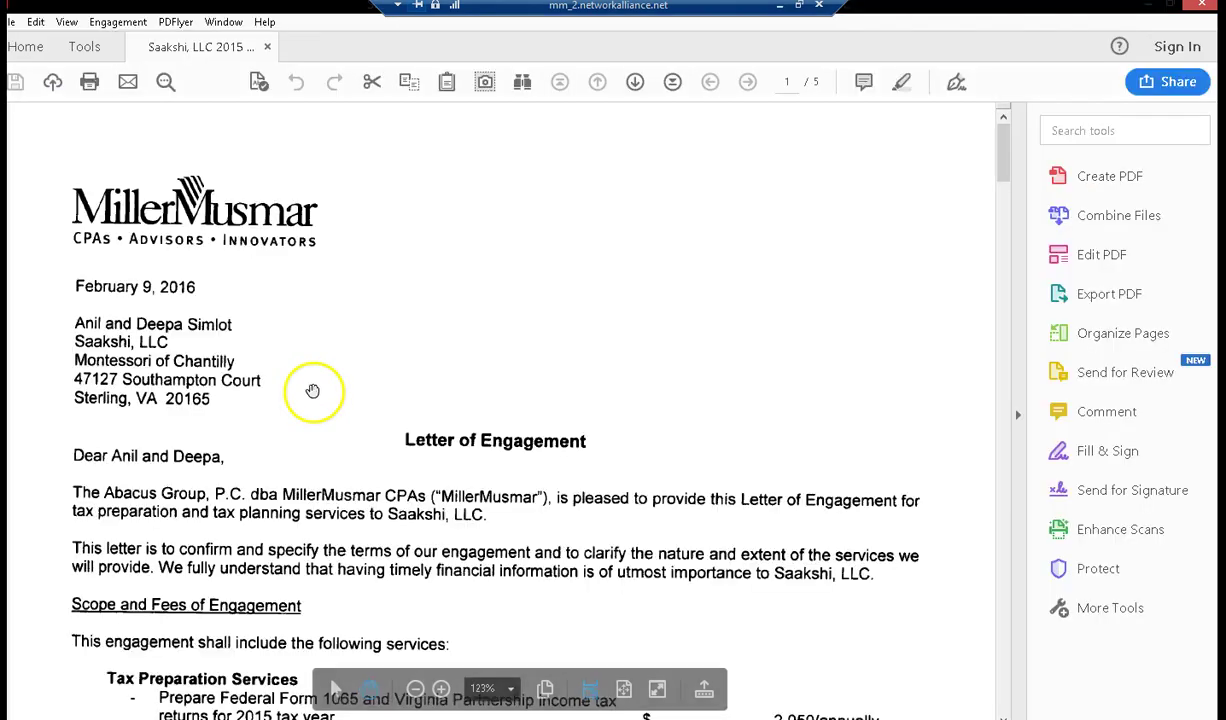
mouse_move(1002, 159)
mouse_down()
mouse_move(997, 260)
mouse_move(991, 150)
mouse_up()
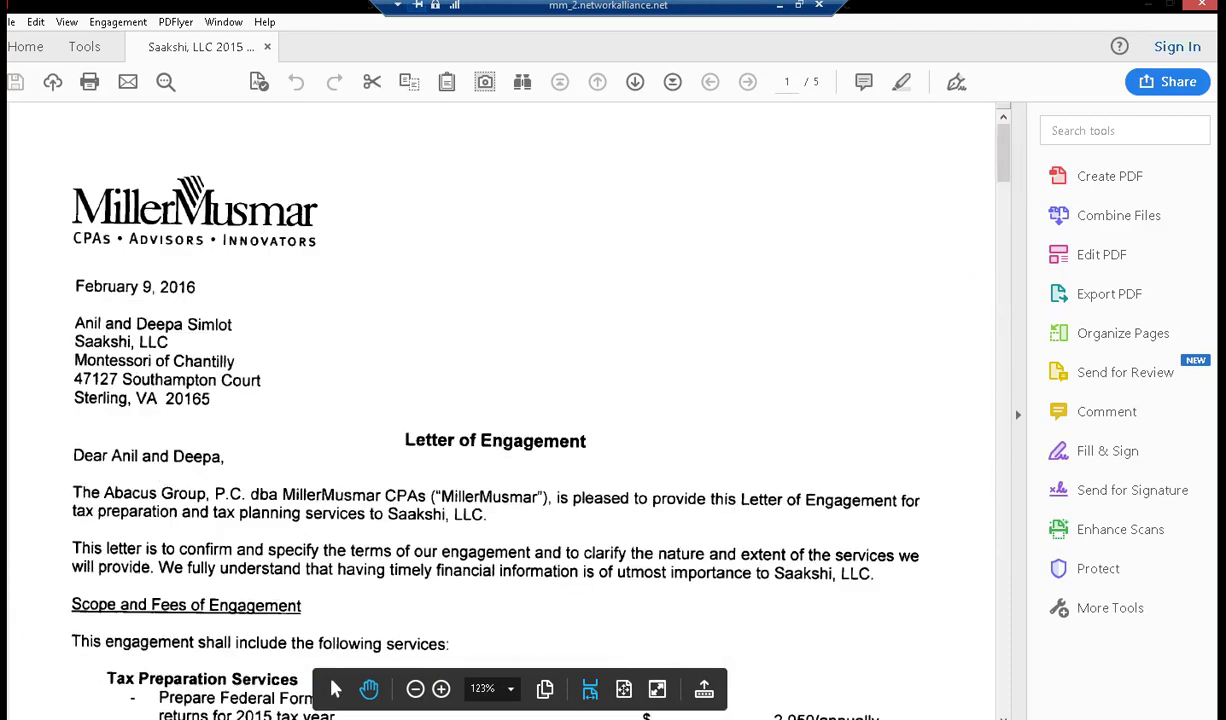
click(1198, 10)
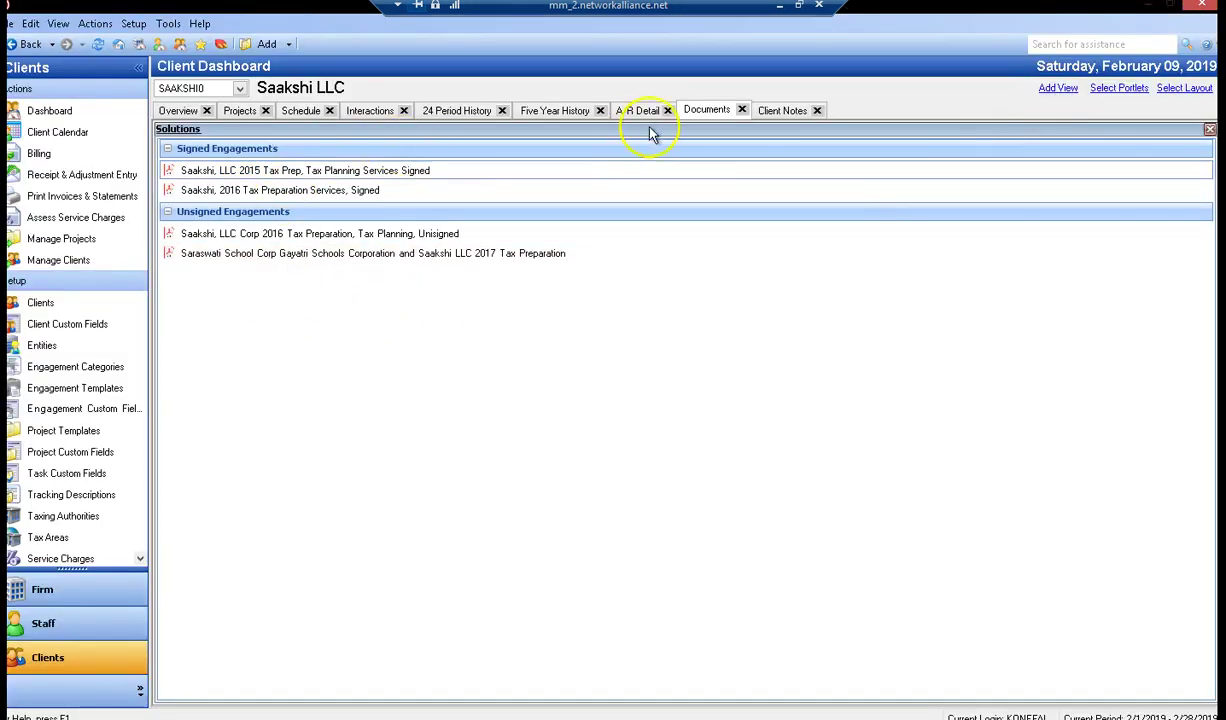
Read the client notes, and review the A/R open items, A/R recap and prior invoices in the client overview
click(768, 112)
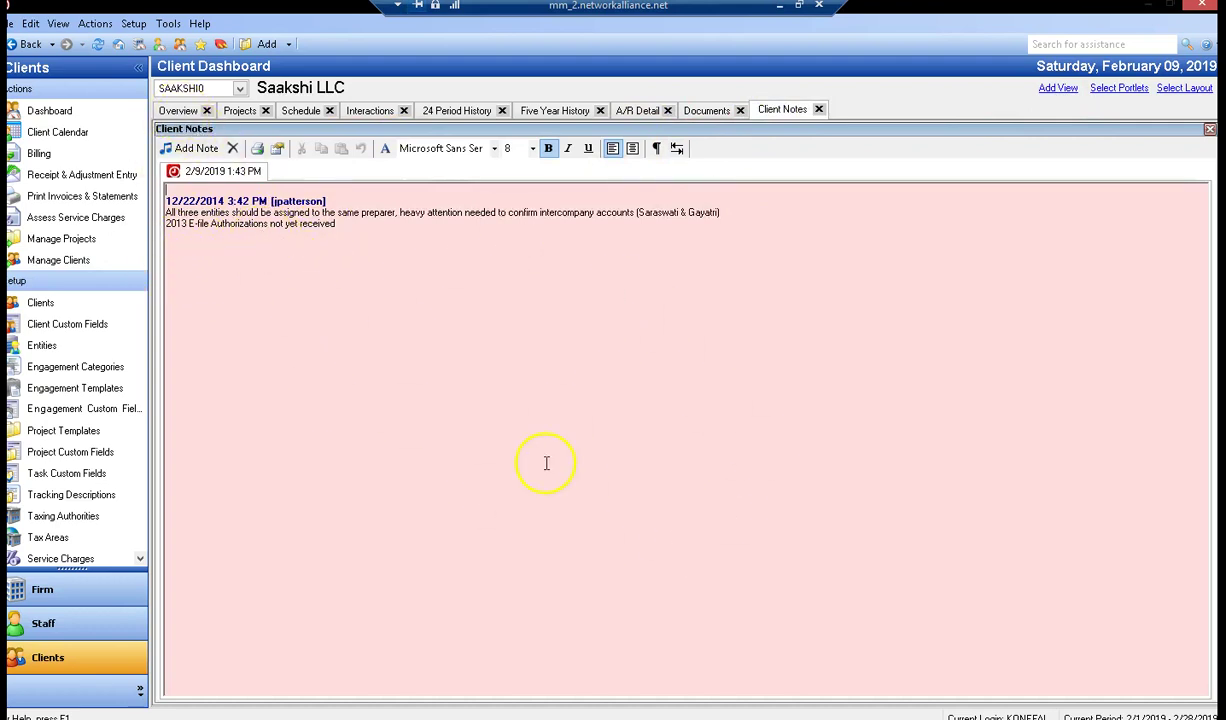
click(177, 111)
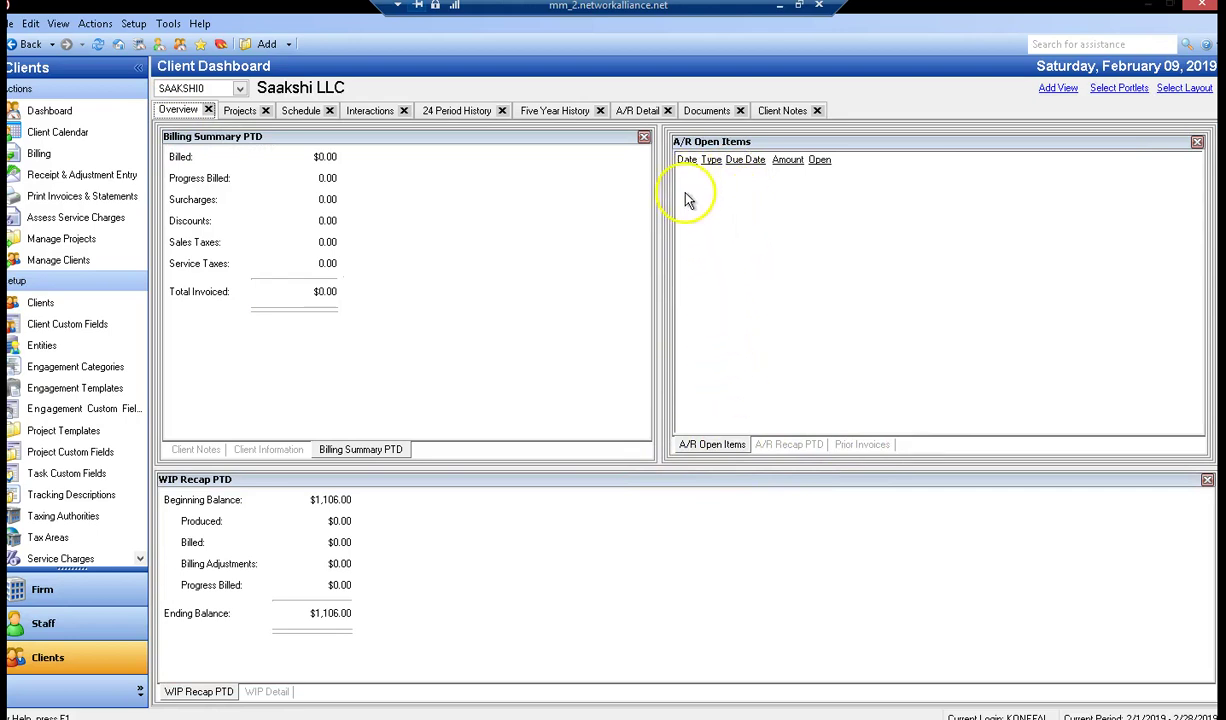
click(790, 444)
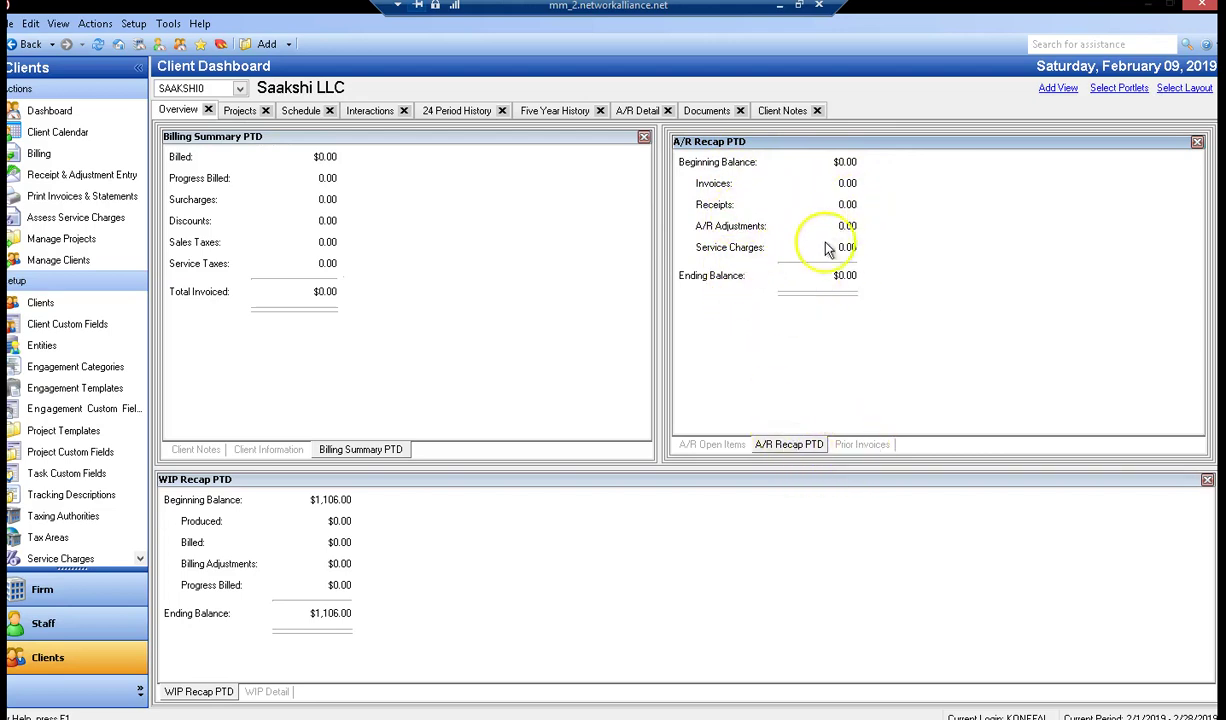
click(859, 446)
click(786, 339)
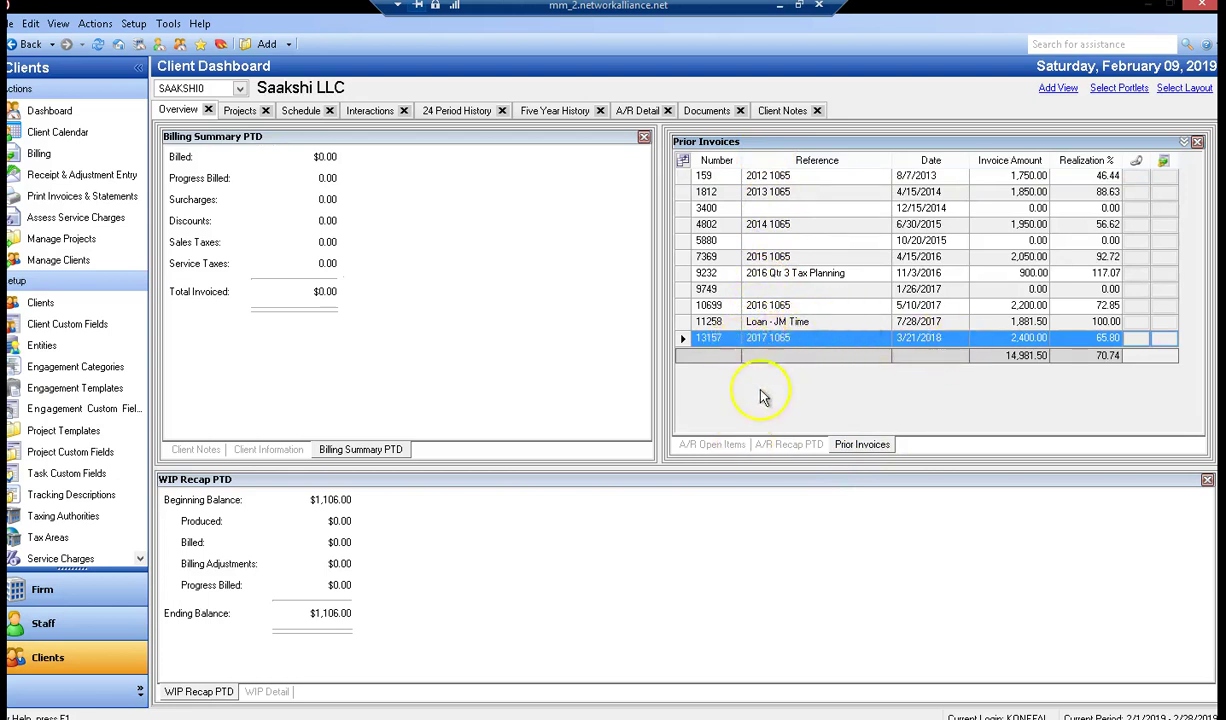
click(711, 446)
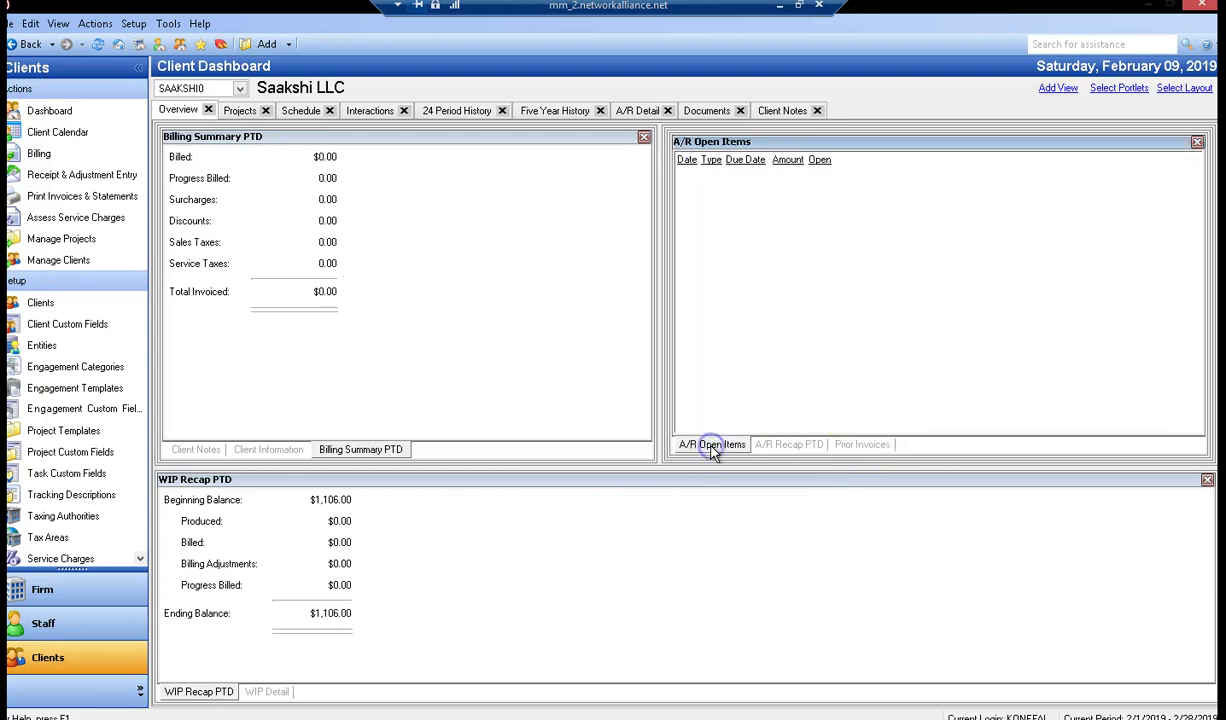
click(866, 447)
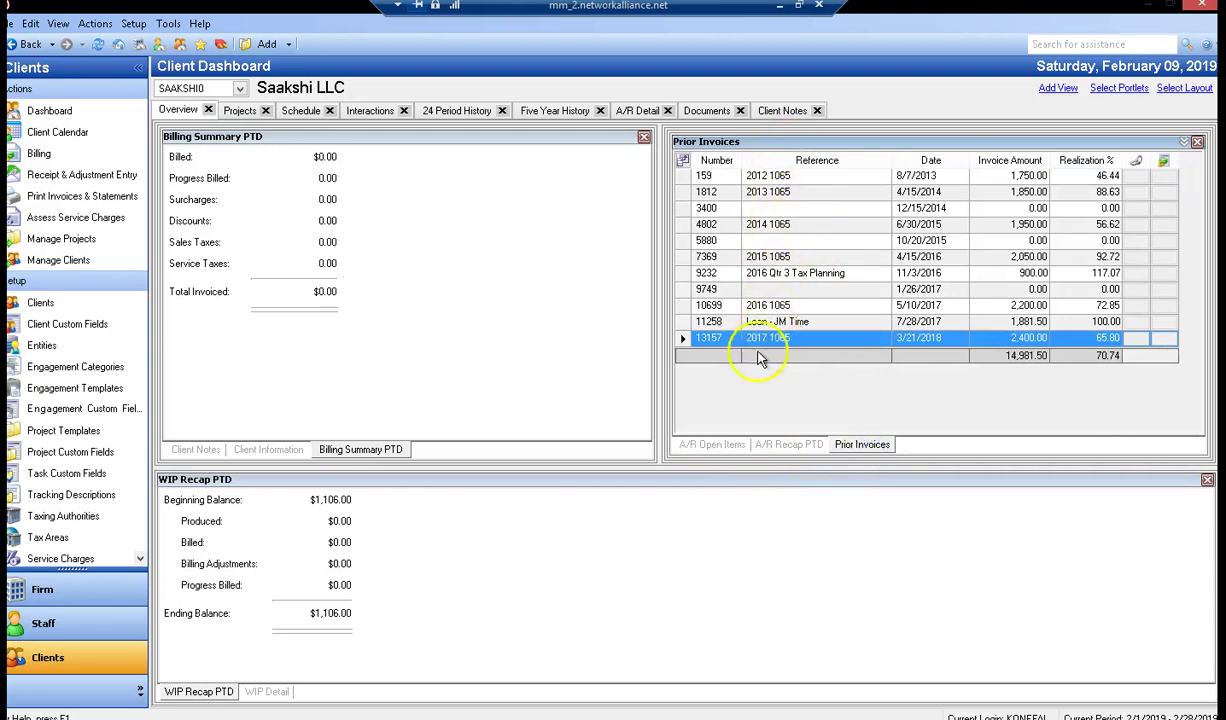
click(709, 447)
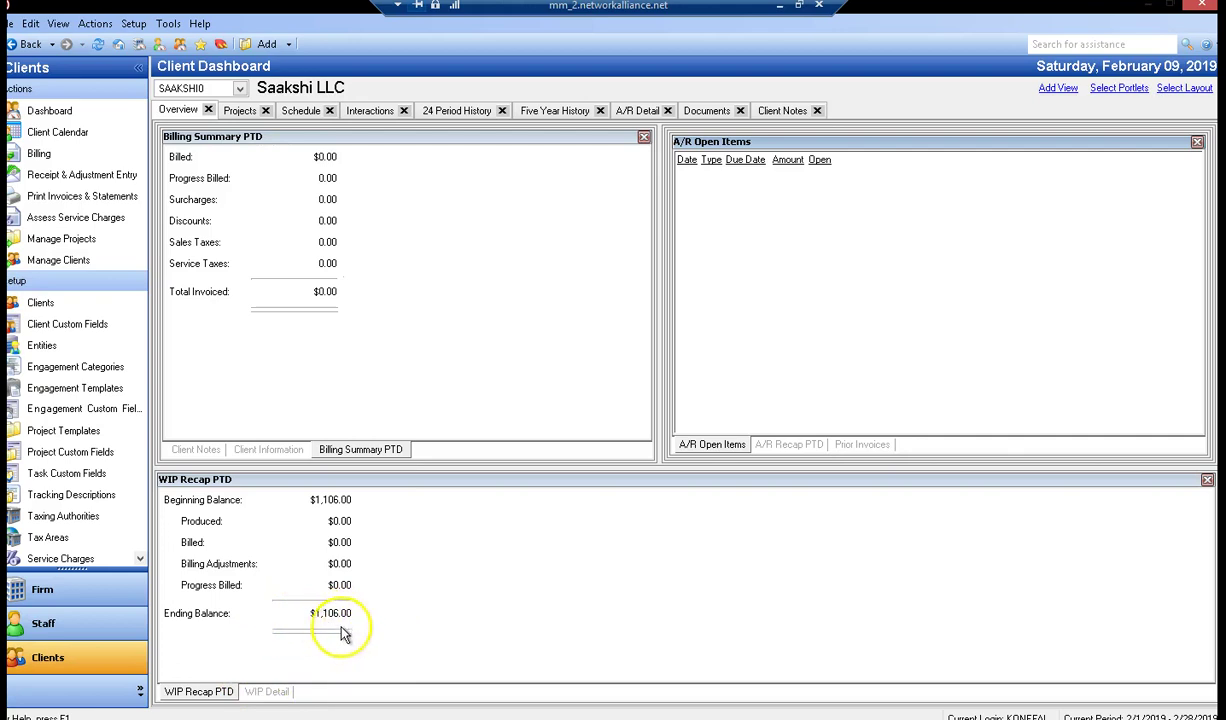
Examine the client's WIP detail entries and compare them with the period-to-date WIP recap
click(272, 692)
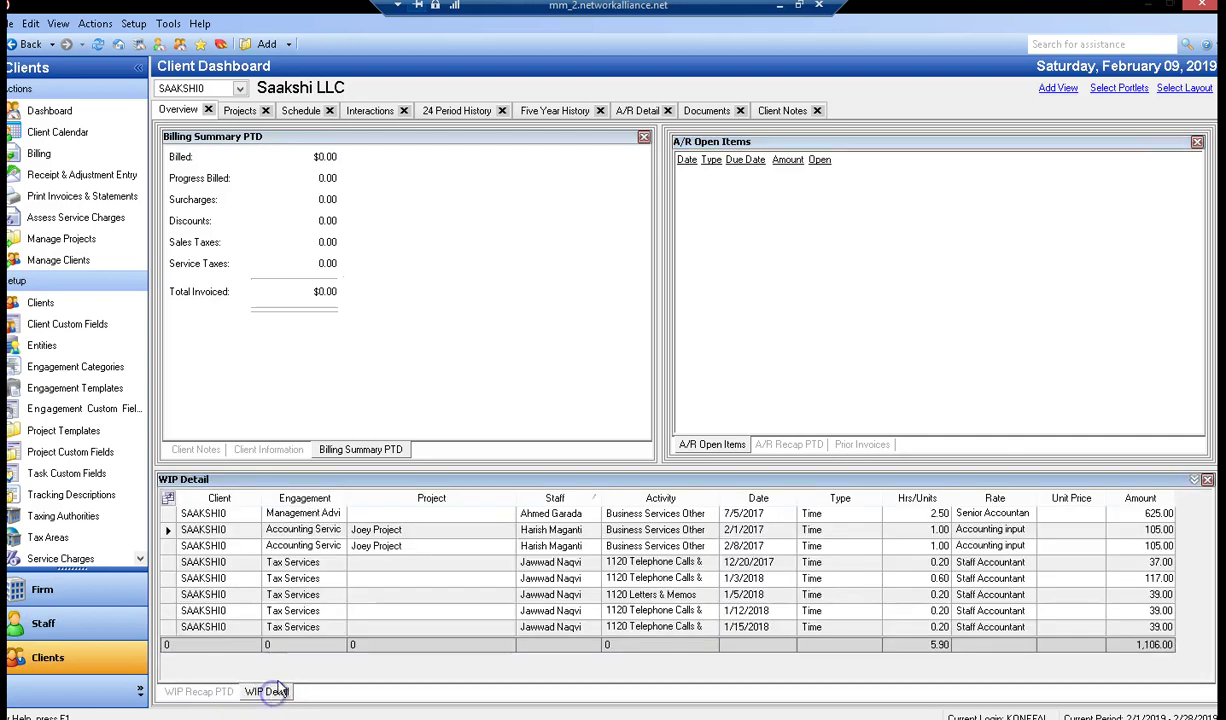
click(199, 692)
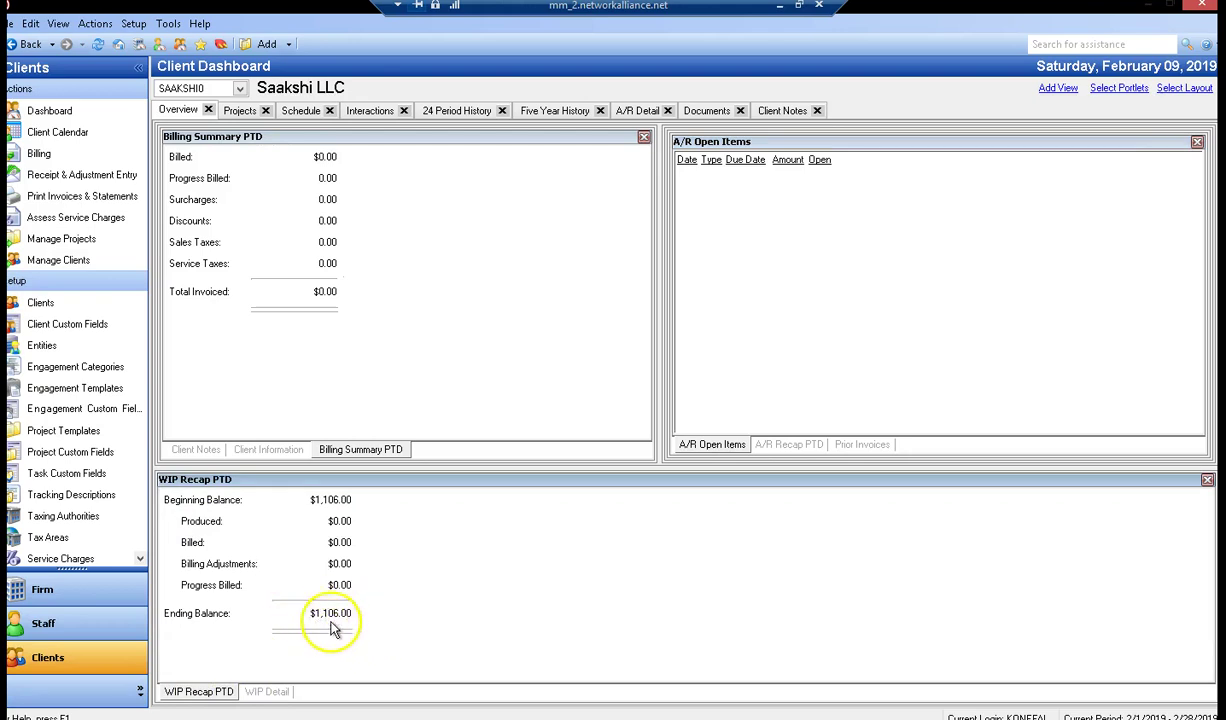
click(267, 691)
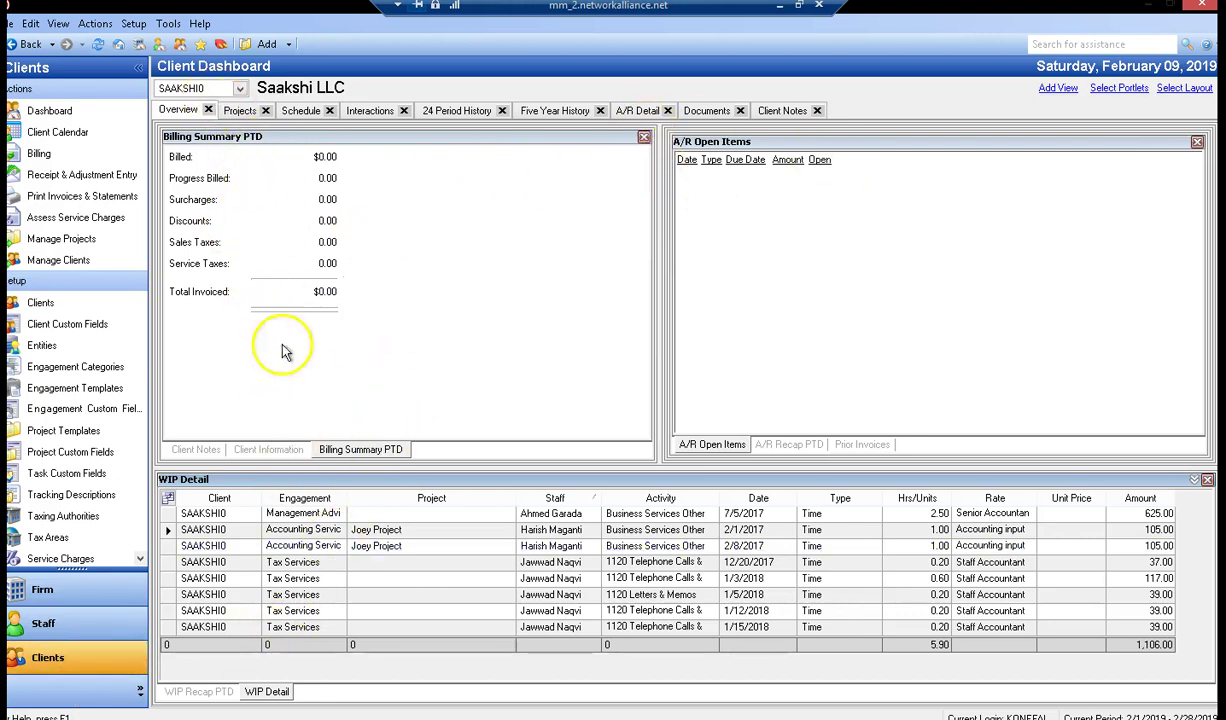
Open the Saakshi LLC record for editing from the dashboard and check the address types in its contact information
click(248, 449)
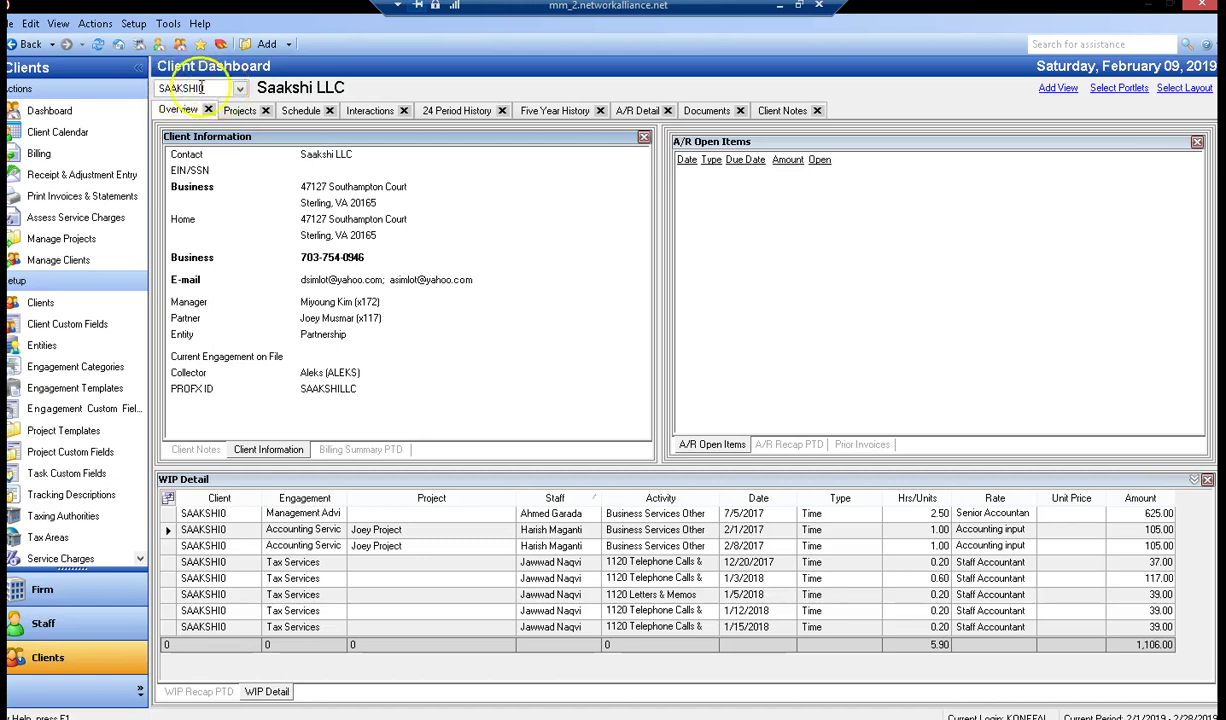
right_click(194, 90)
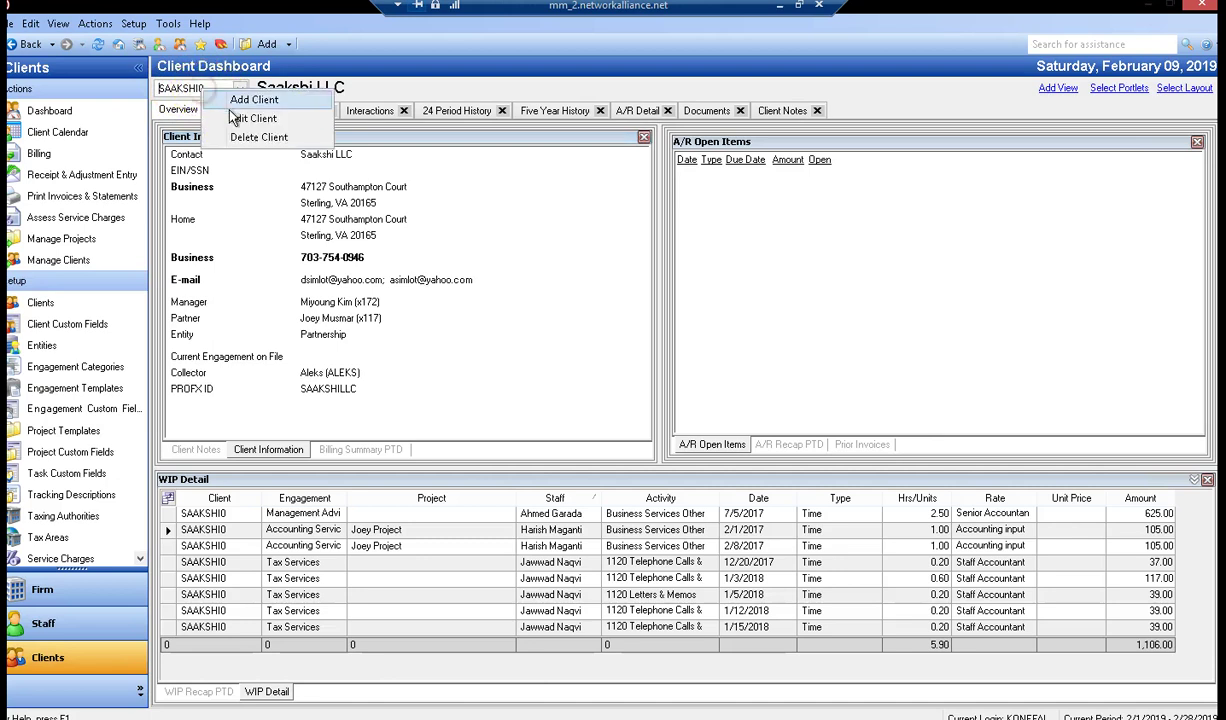
click(240, 118)
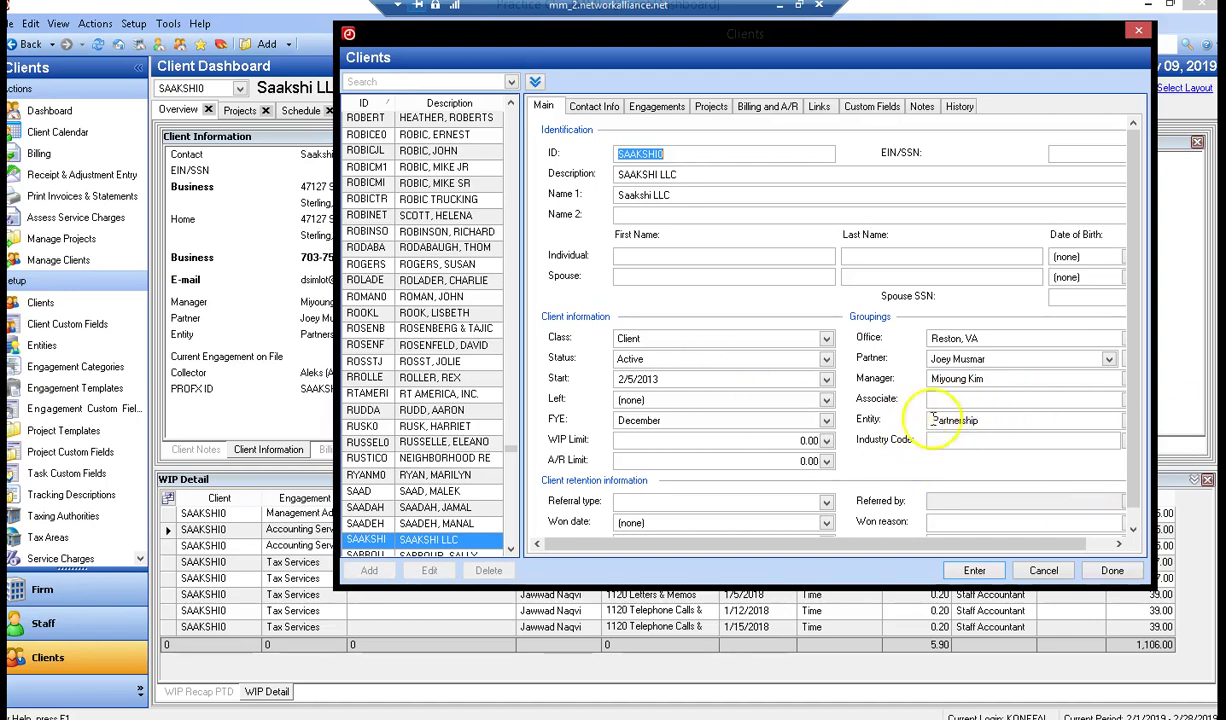
click(597, 110)
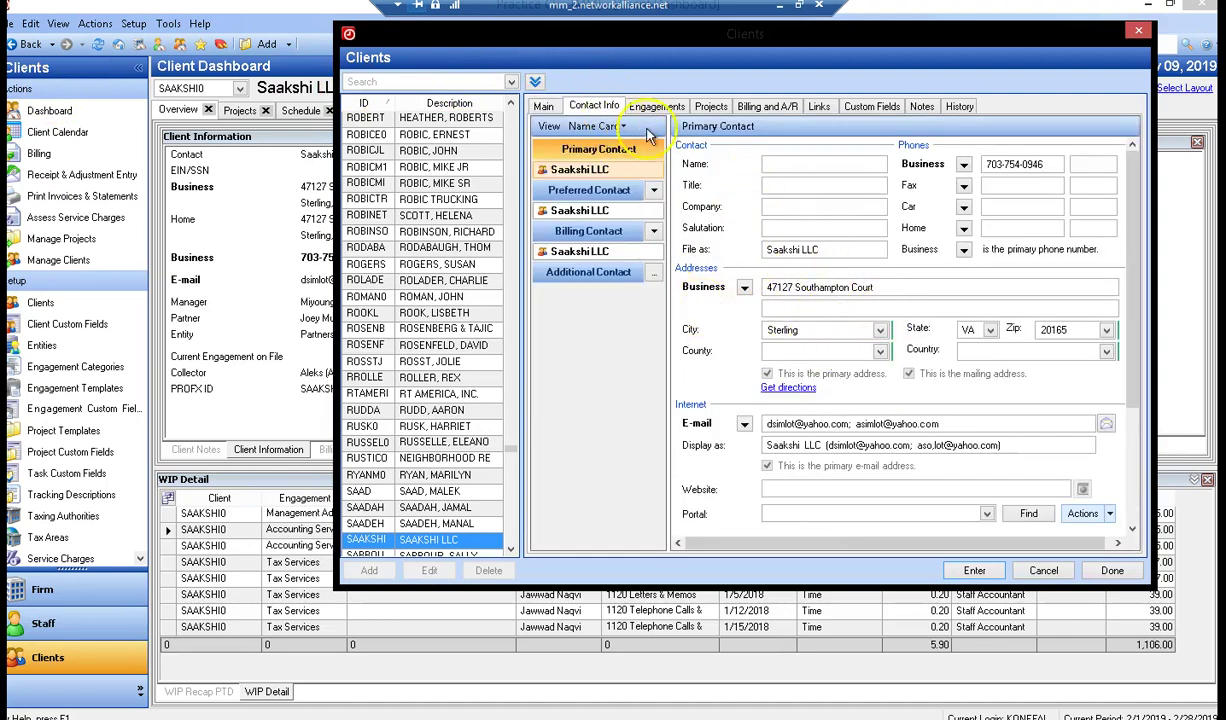
click(744, 288)
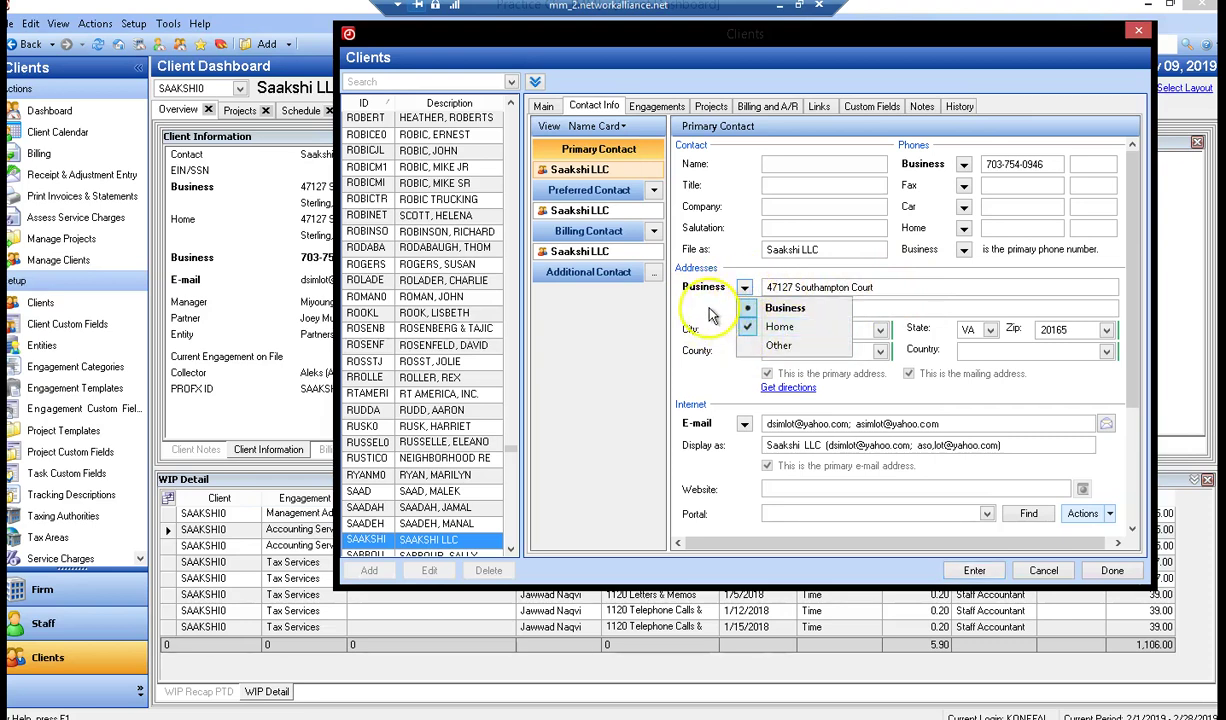
click(742, 308)
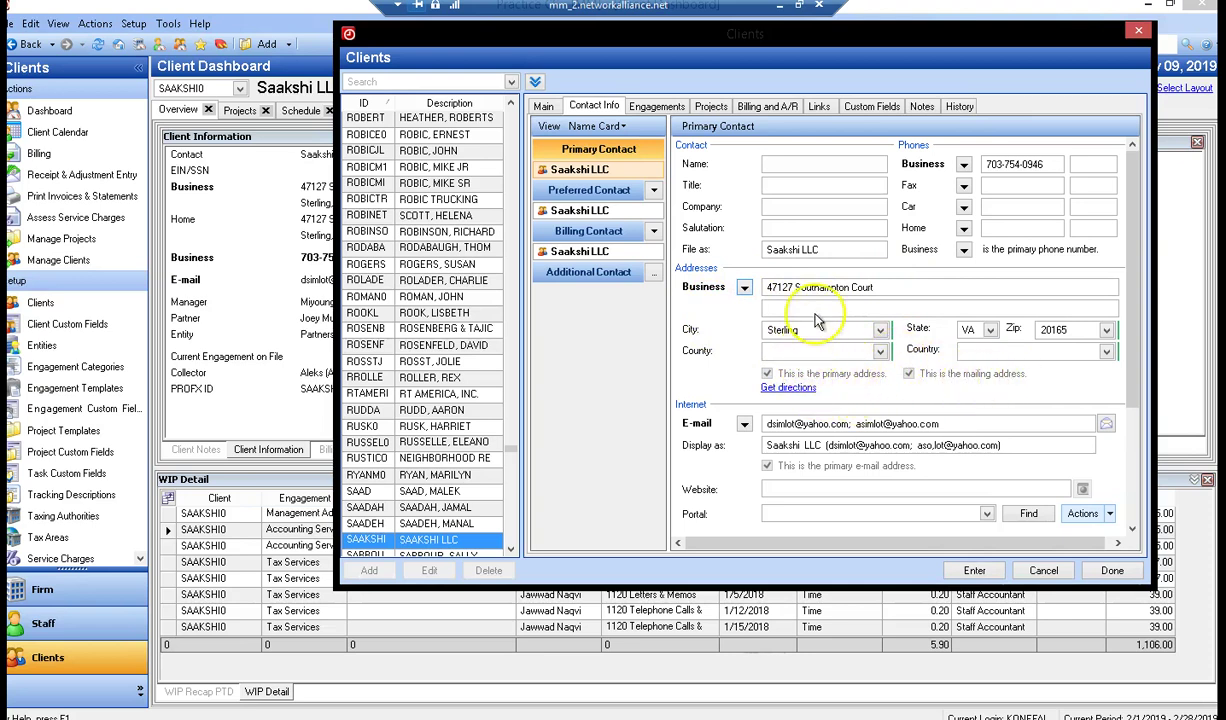
Check the primary contact's e-mail and relationship details, save the client record and close it
click(917, 440)
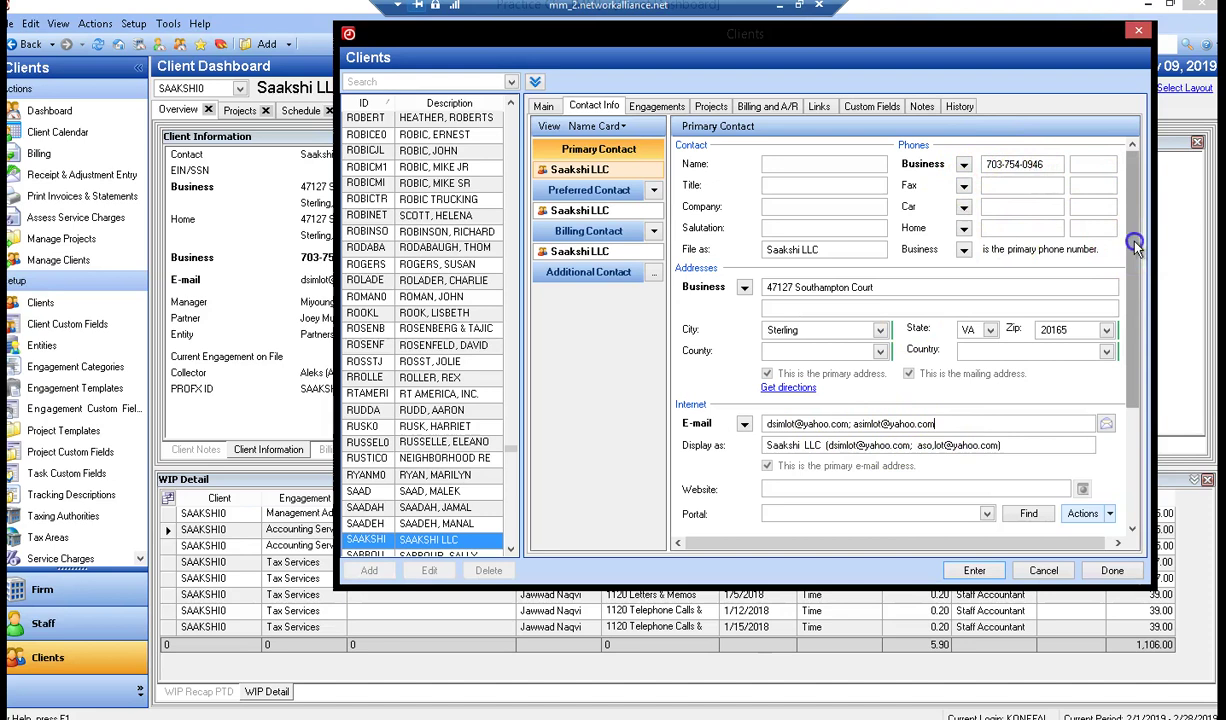
click(1134, 343)
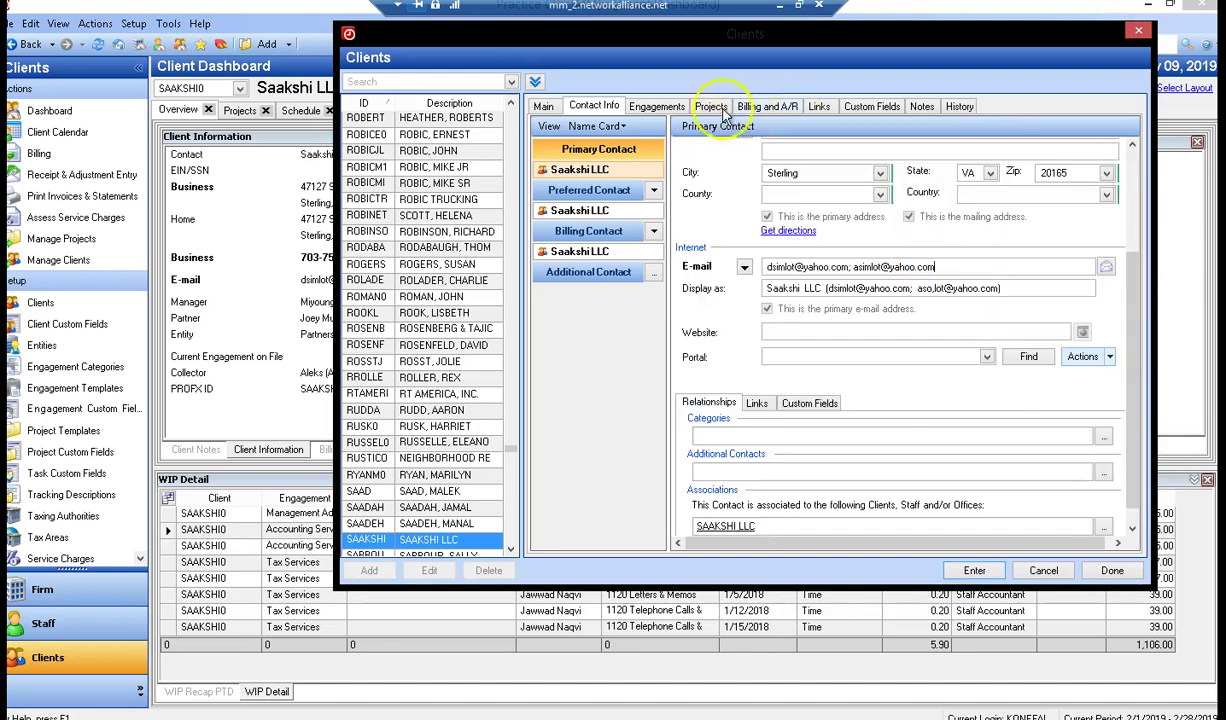
click(1134, 241)
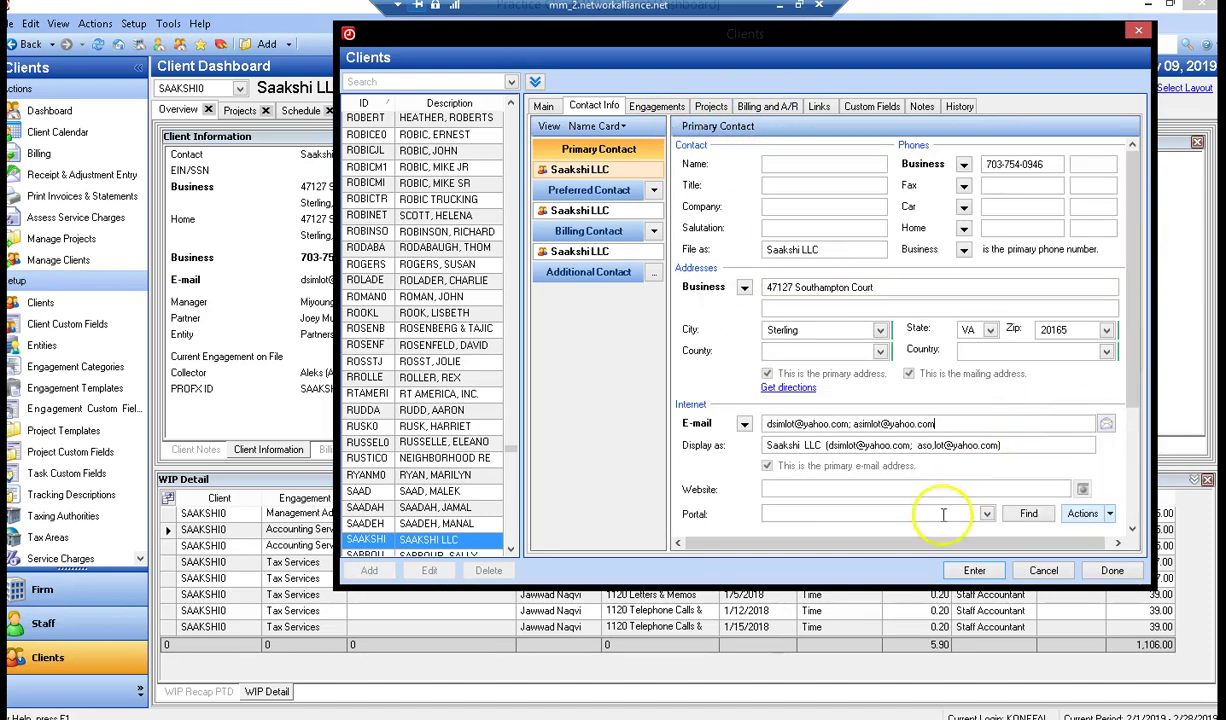
click(975, 572)
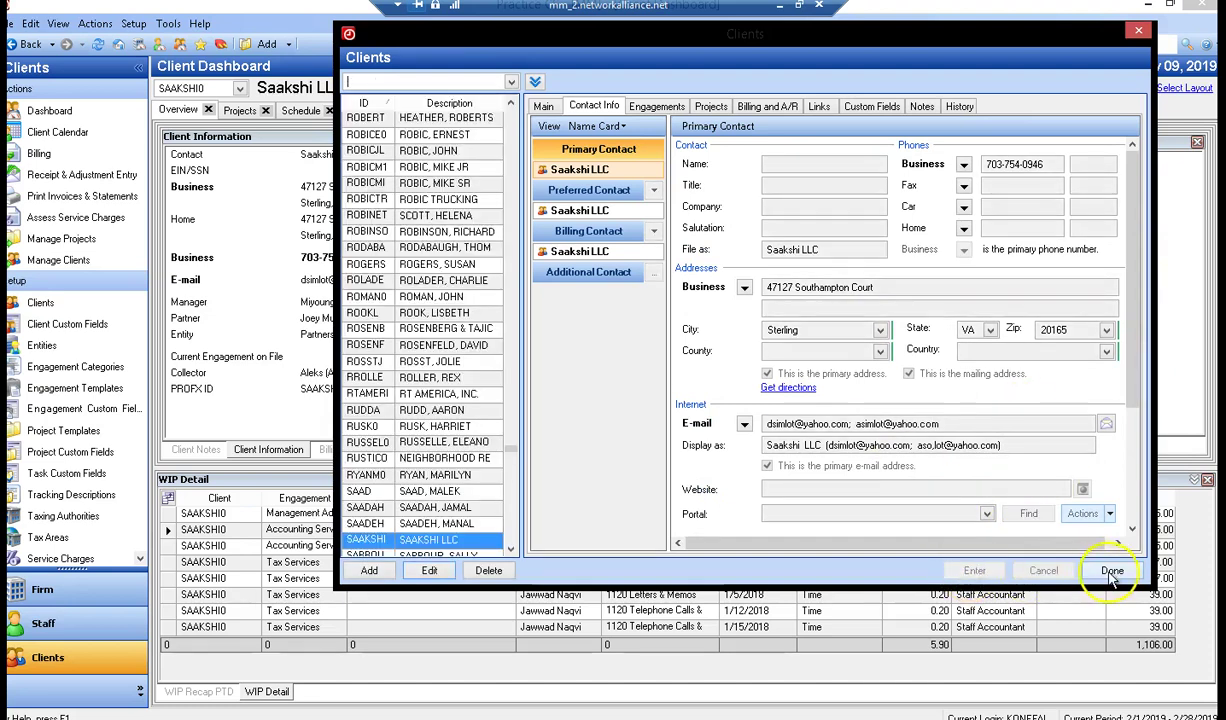
click(1112, 572)
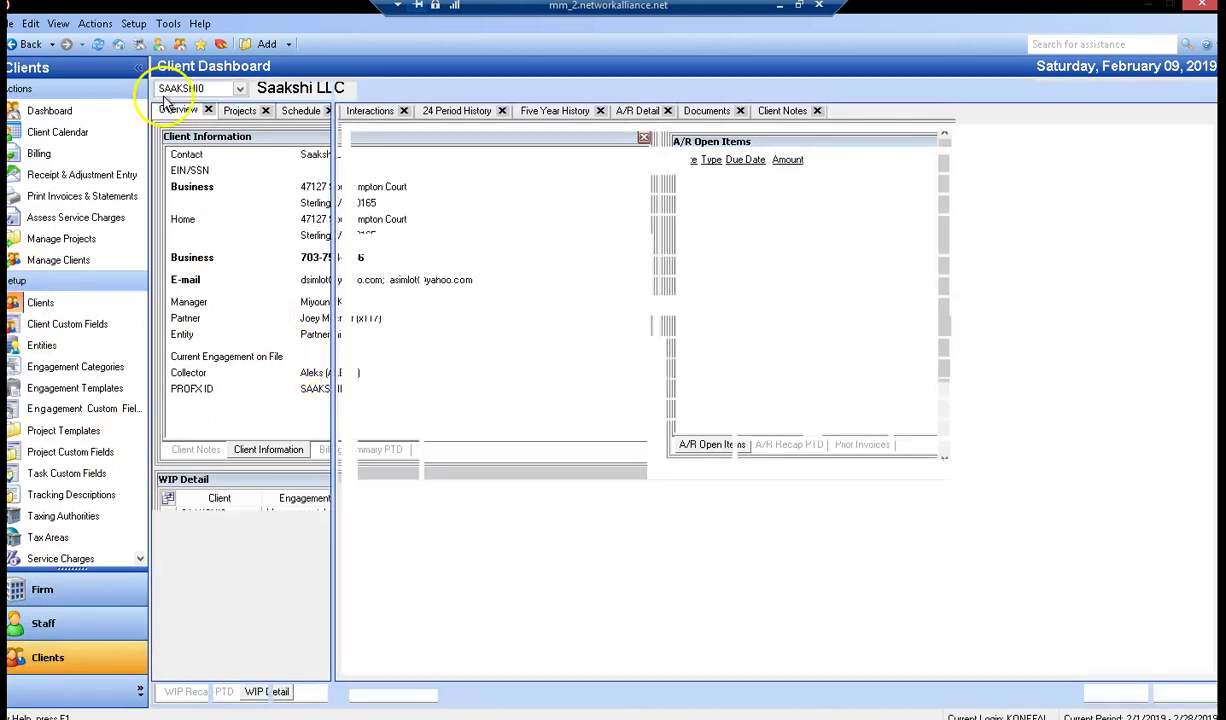
Search the Clients setup list for "saaks" and select SAAKSHI LLC to display its record
text(saaks)
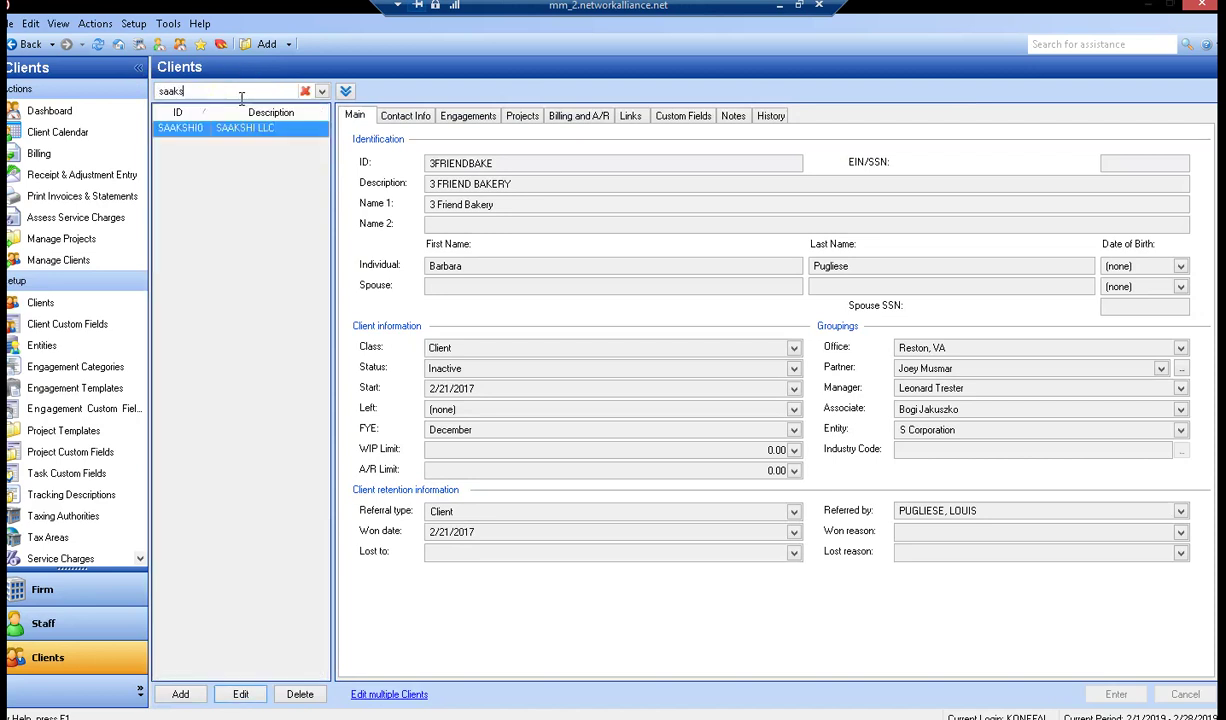
click(240, 130)
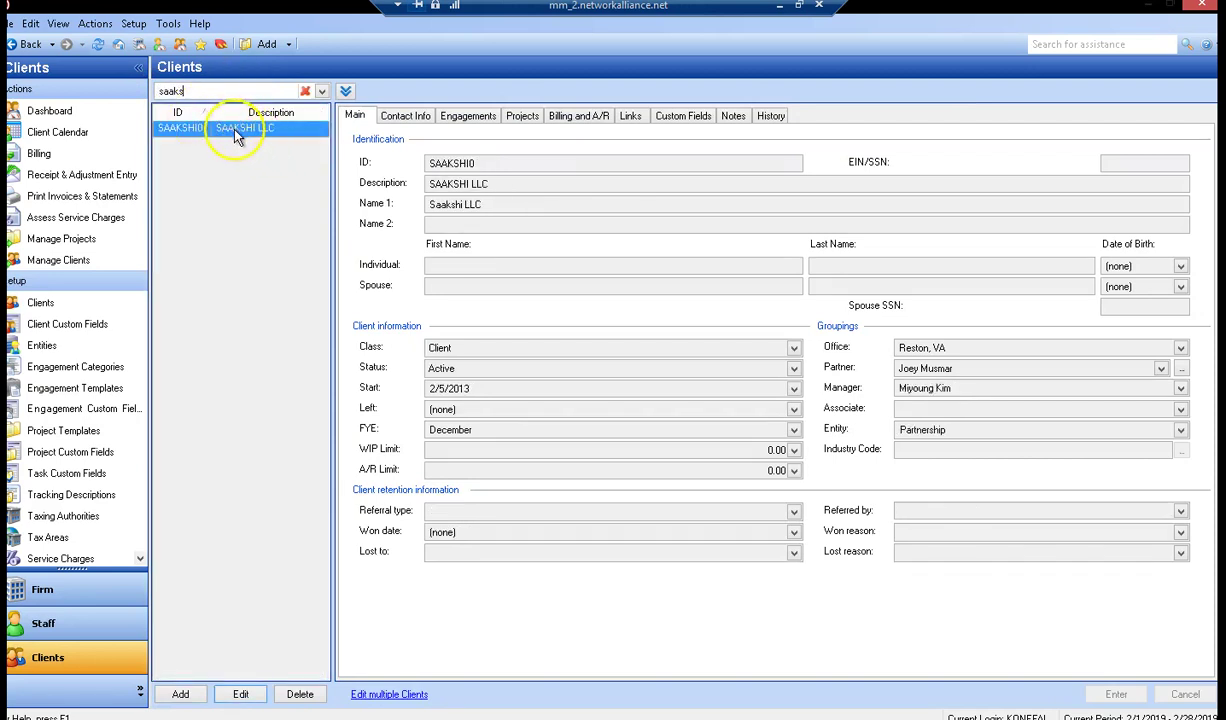
Open the SAAKSHI LLC setup record for editing, check its contact information, and save the record
click(240, 695)
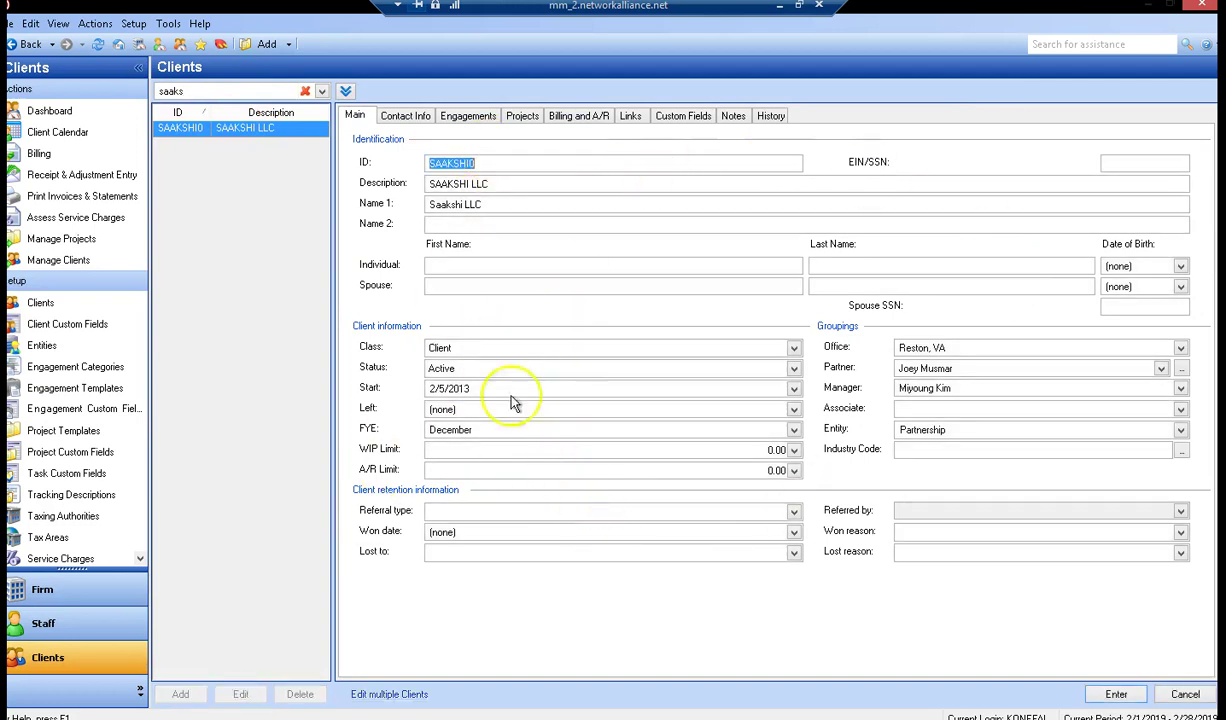
click(403, 115)
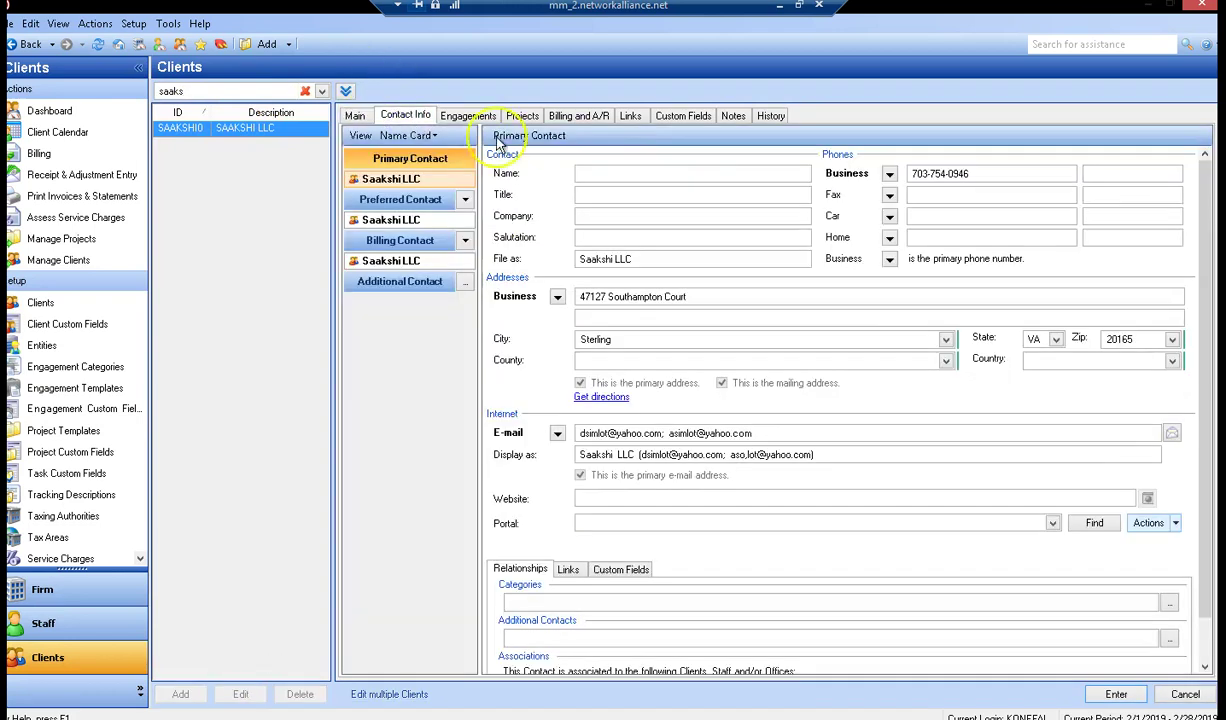
click(356, 116)
click(1118, 696)
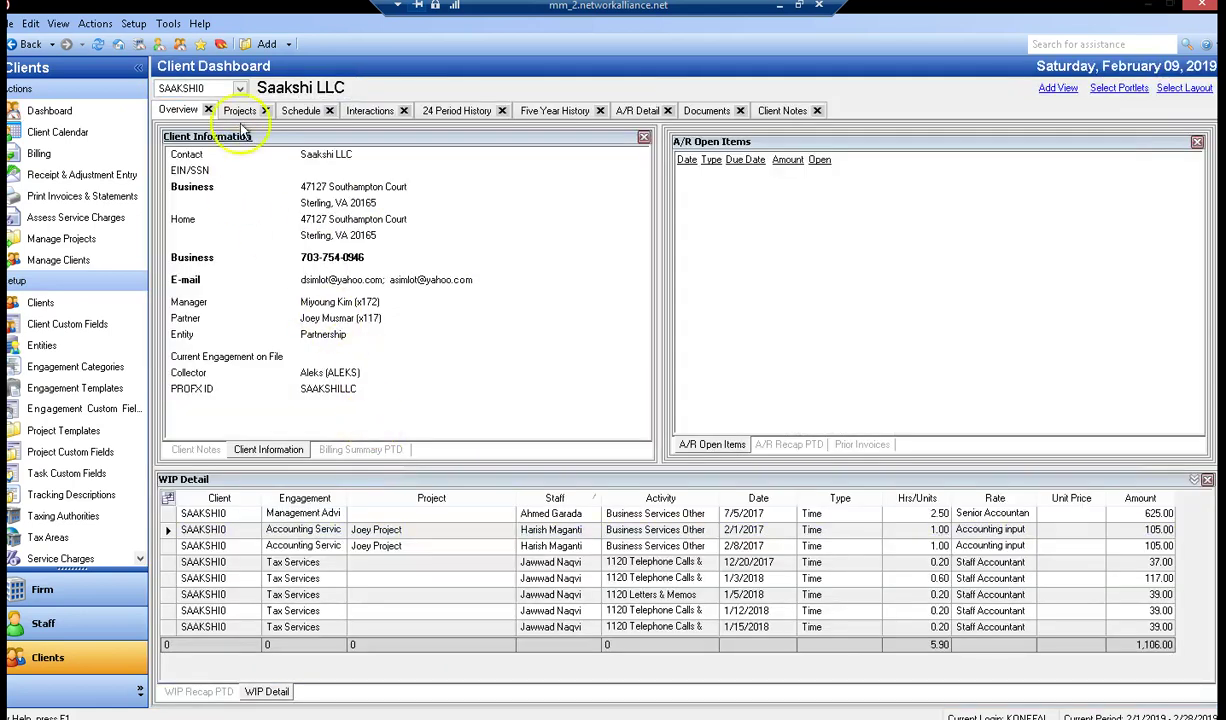
Add a project for Saakshi LLC from its dashboard projects view, using project 1040 with the description 2018 FORM 1040
click(236, 111)
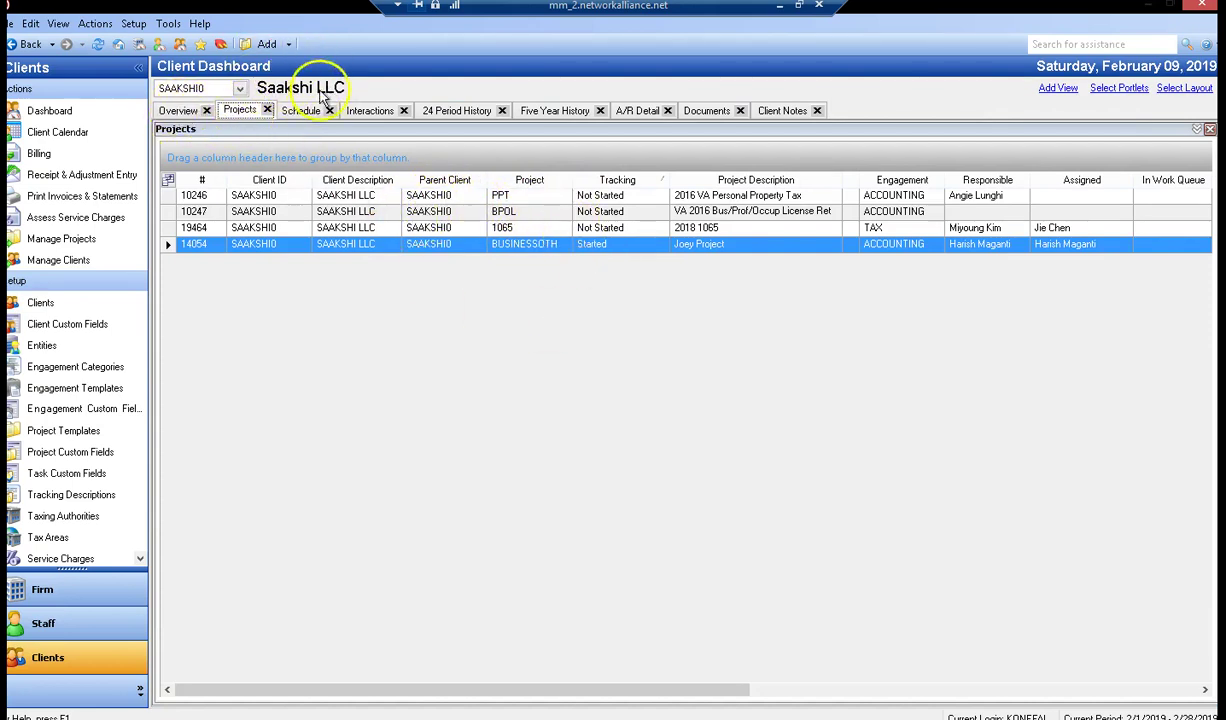
click(288, 45)
click(296, 72)
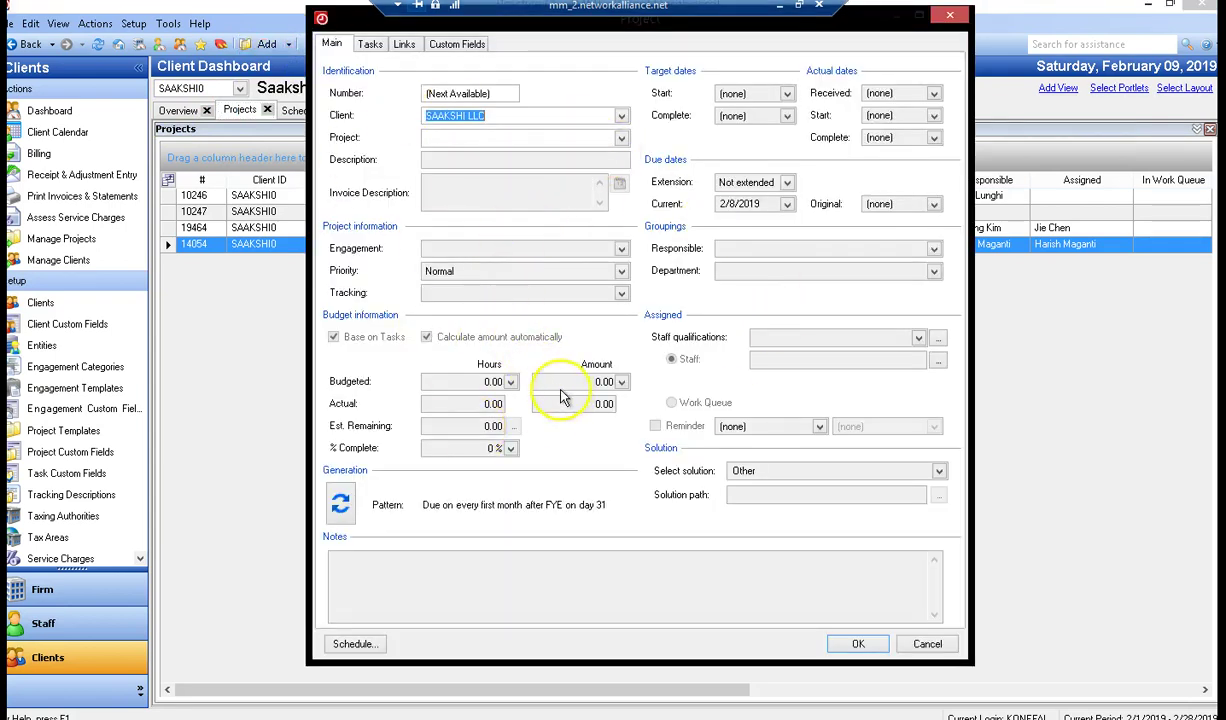
key(Tab)
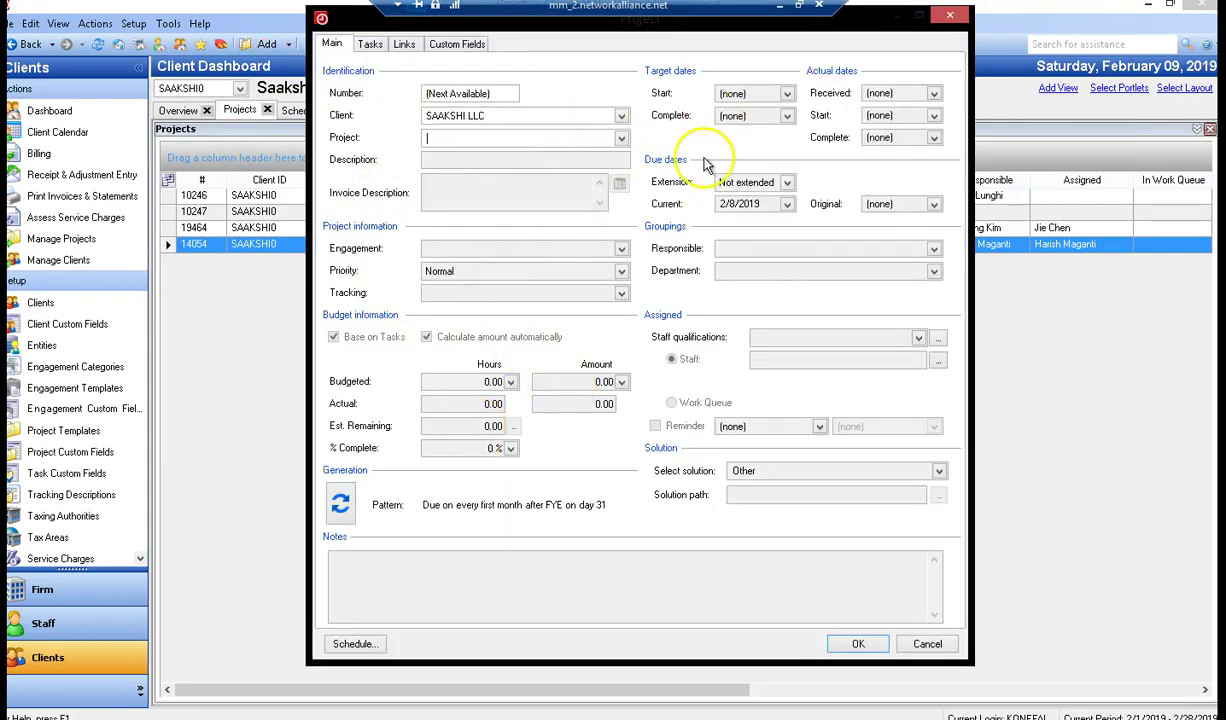
text(1040)
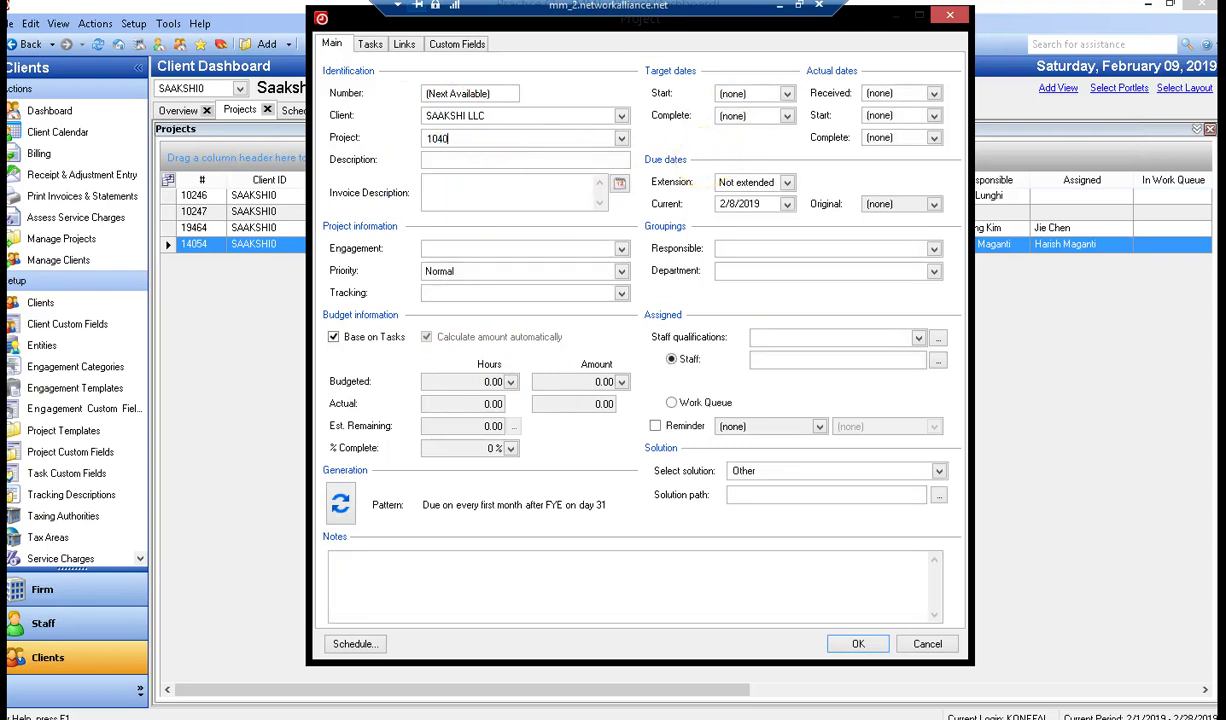
key(Tab)
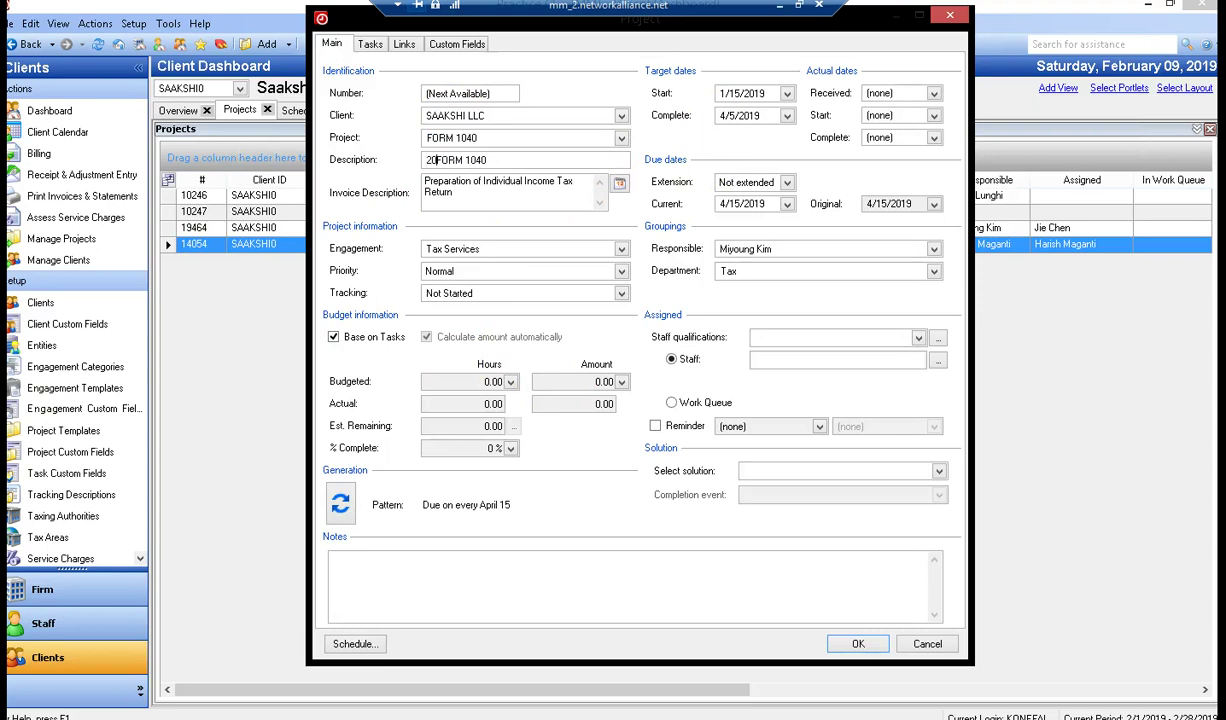
Replace the project's invoice description with 2018 FORM 1040, save the project and refresh the project list
drag(498, 160, 456, 192)
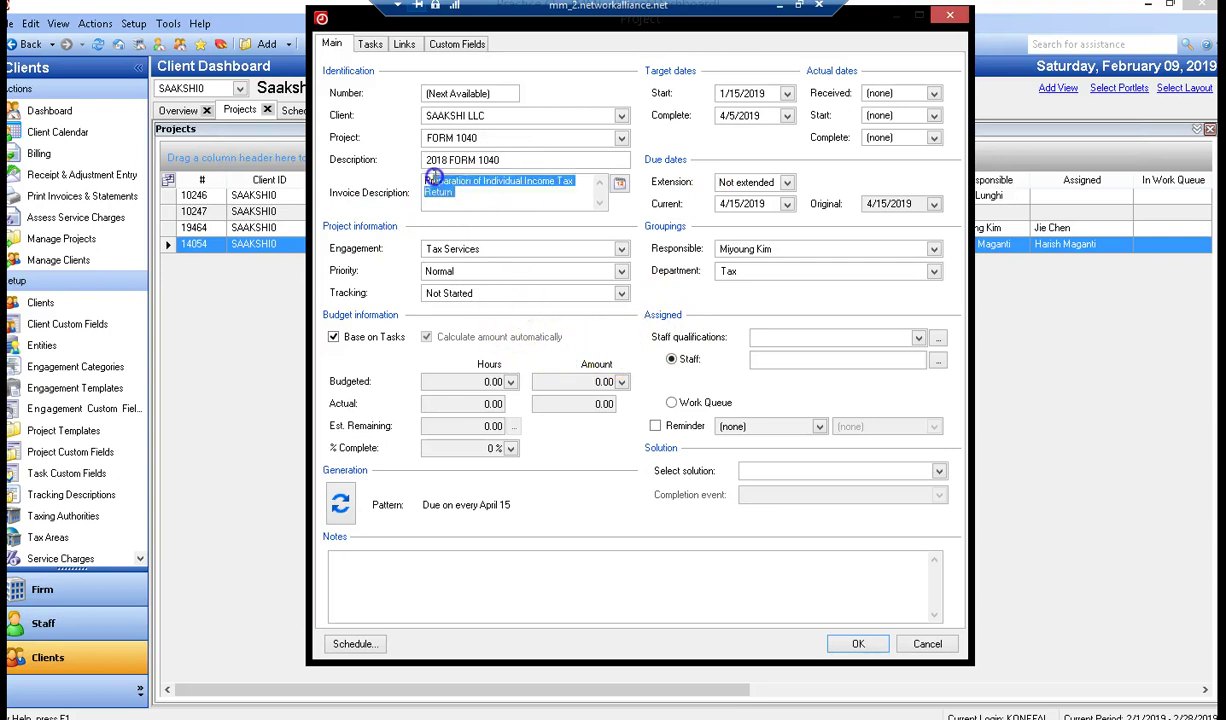
key(BackSpace)
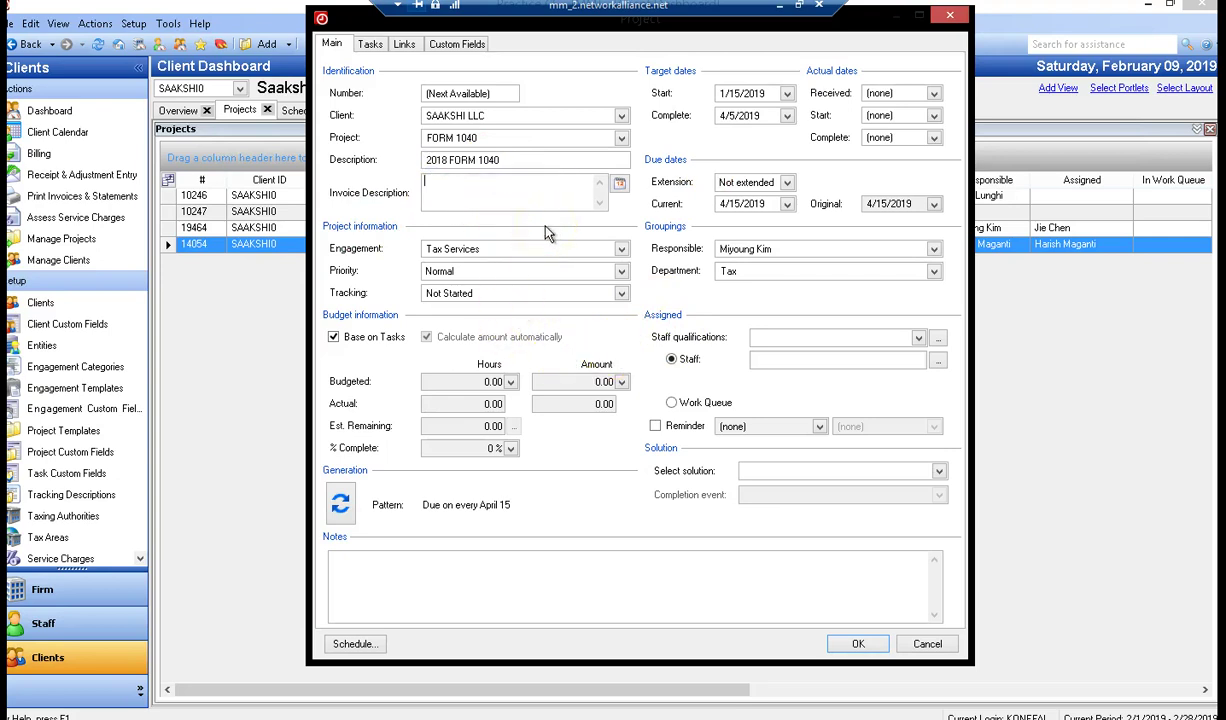
text(2018 FORM 1040)
click(788, 358)
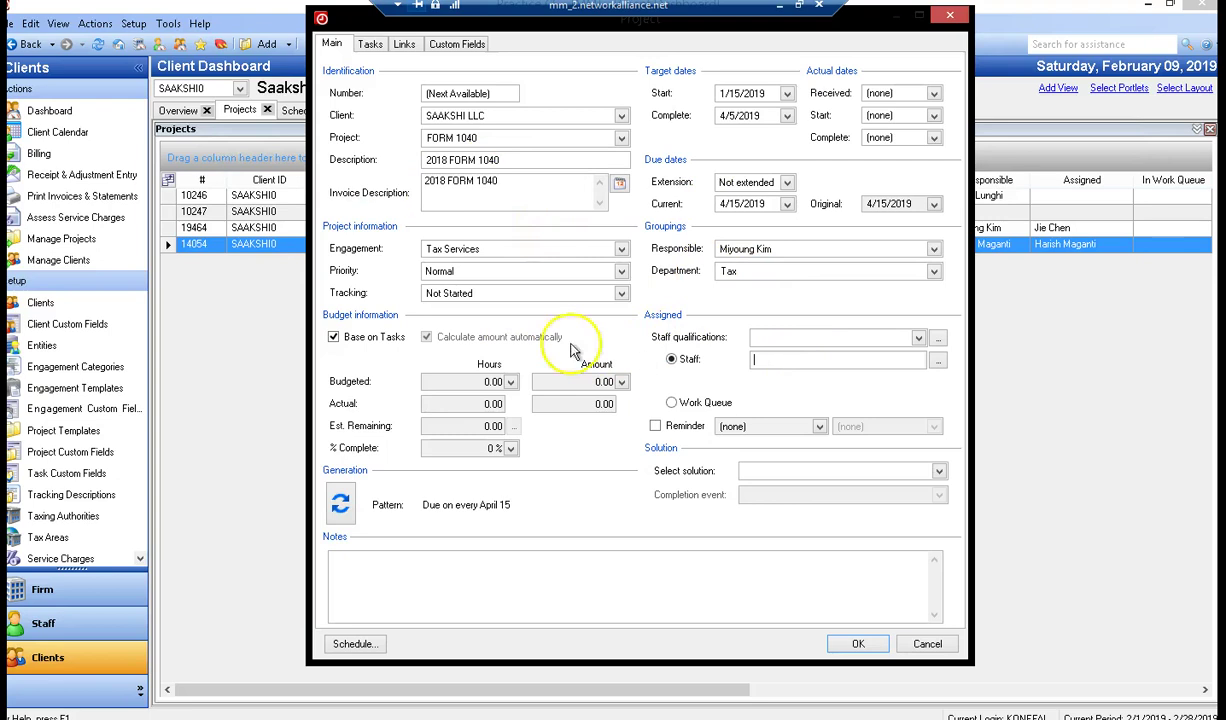
click(852, 645)
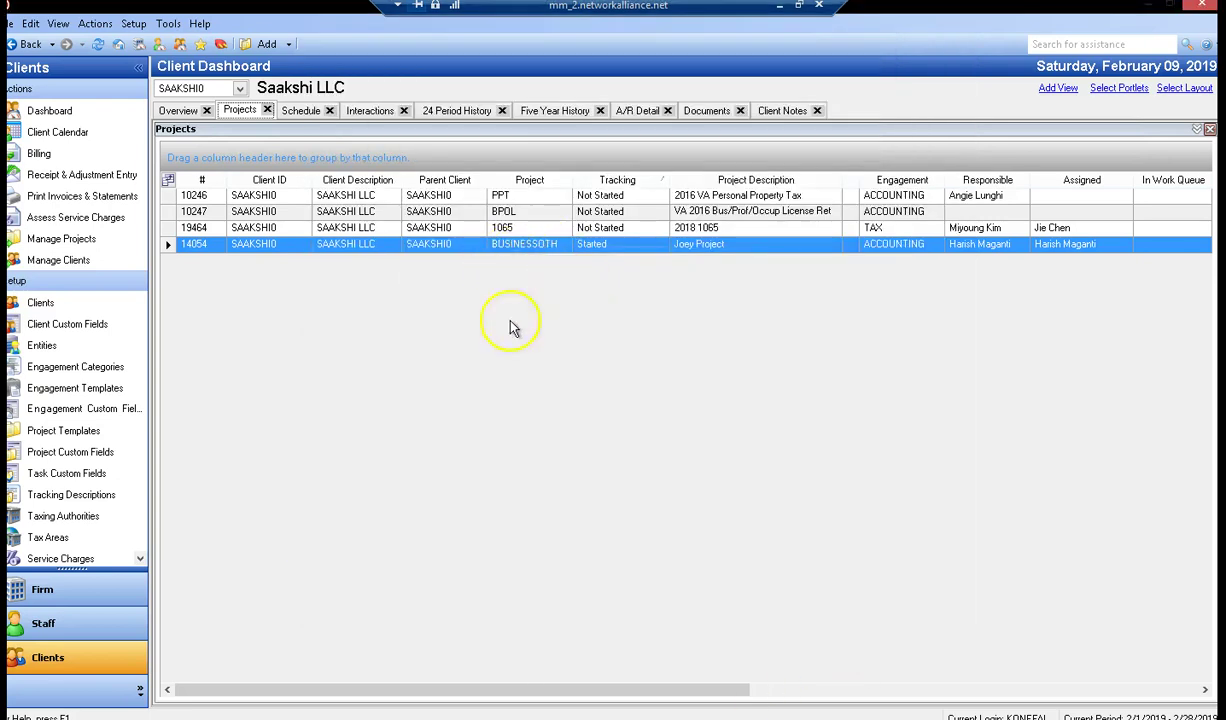
click(98, 44)
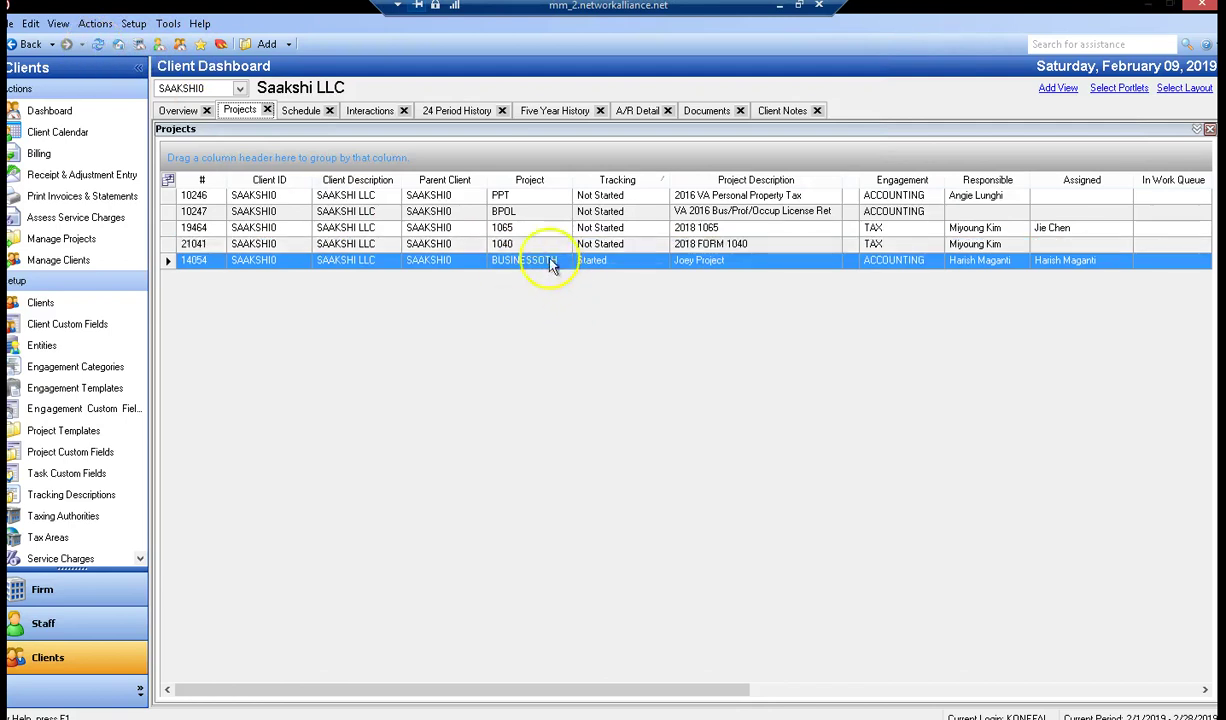
Delete the 2018 FORM 1040 project from Saakshi LLC's project list
click(525, 244)
right_click(680, 245)
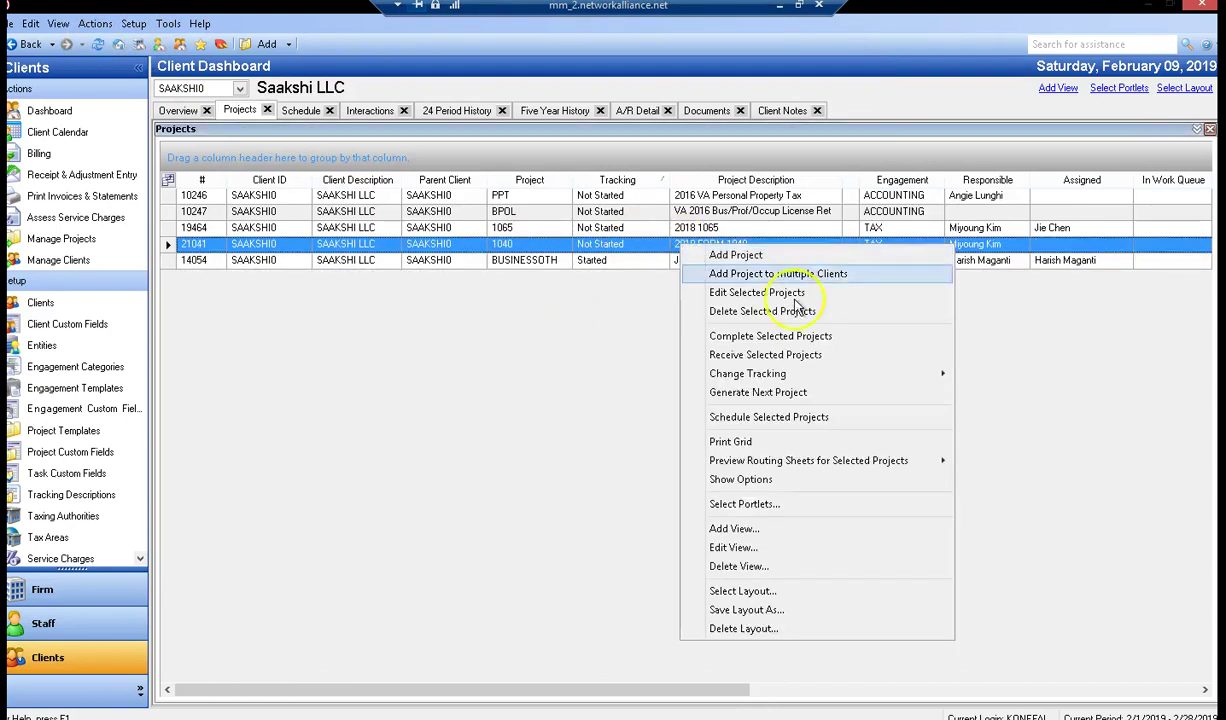
mouse_move(889, 374)
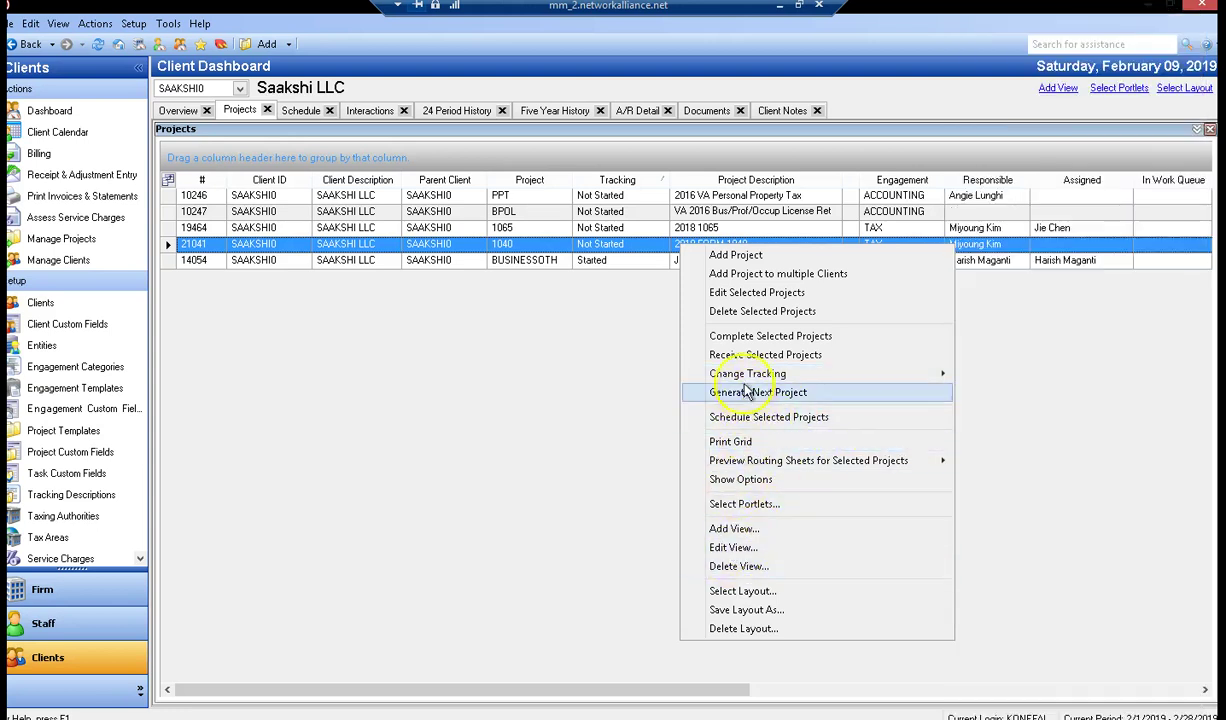
click(749, 313)
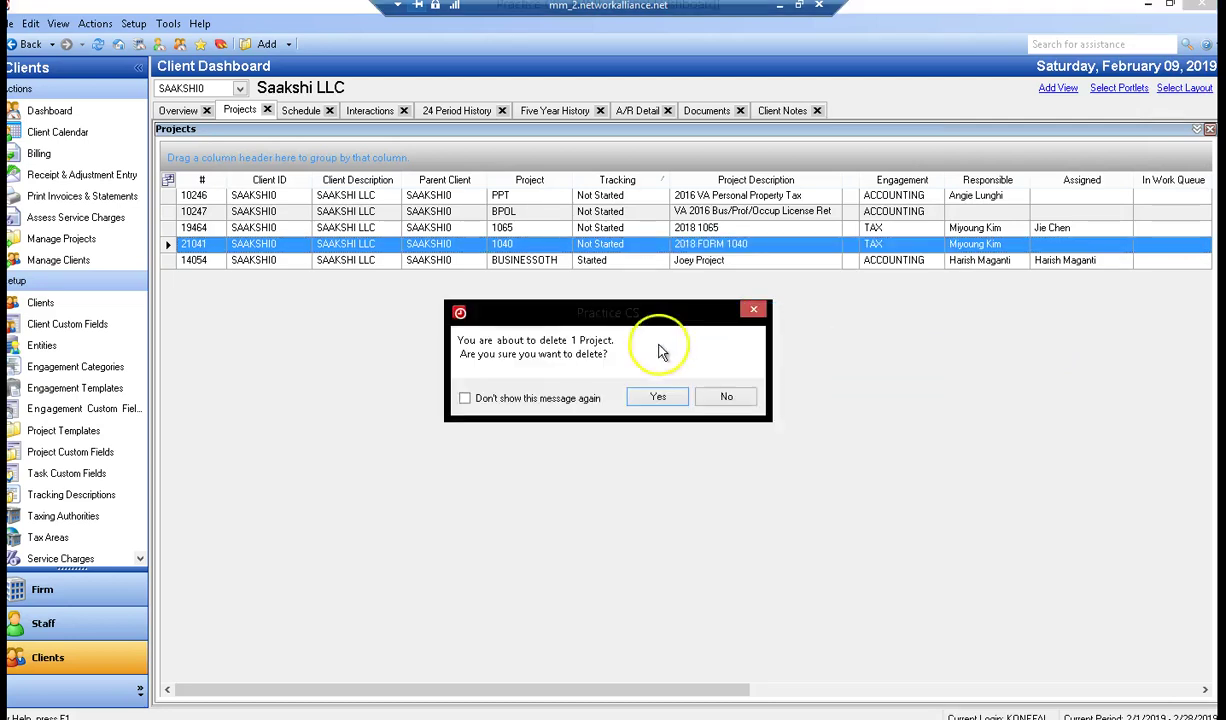
click(651, 399)
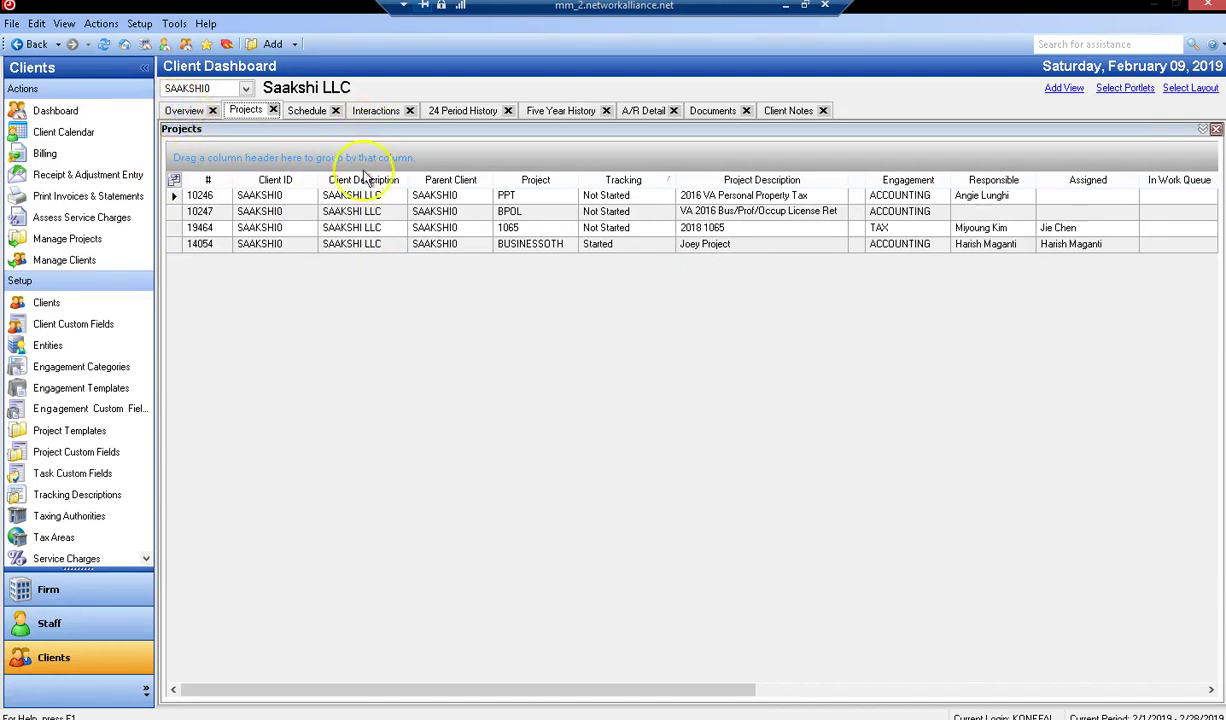
Open the individual client's 2018 tax retainer invoice in Detail Billing, review its composed text and summary, and close it
click(198, 114)
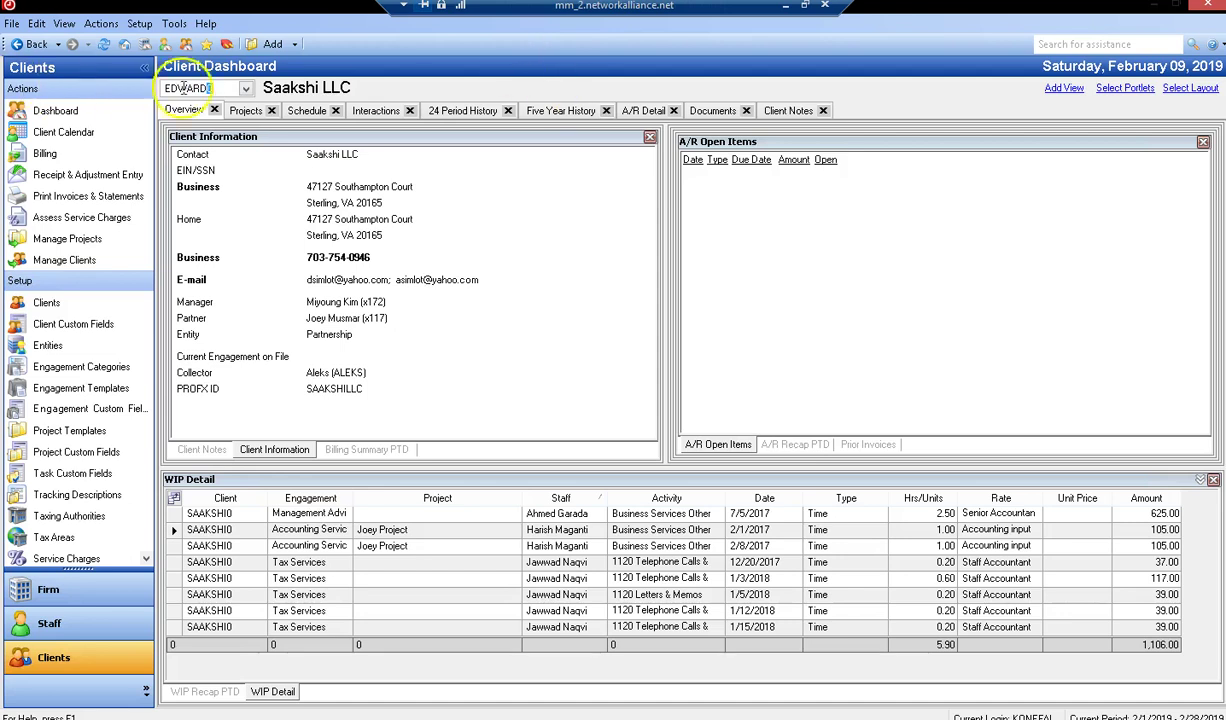
click(245, 89)
scroll(333, 200, down, 1)
click(310, 215)
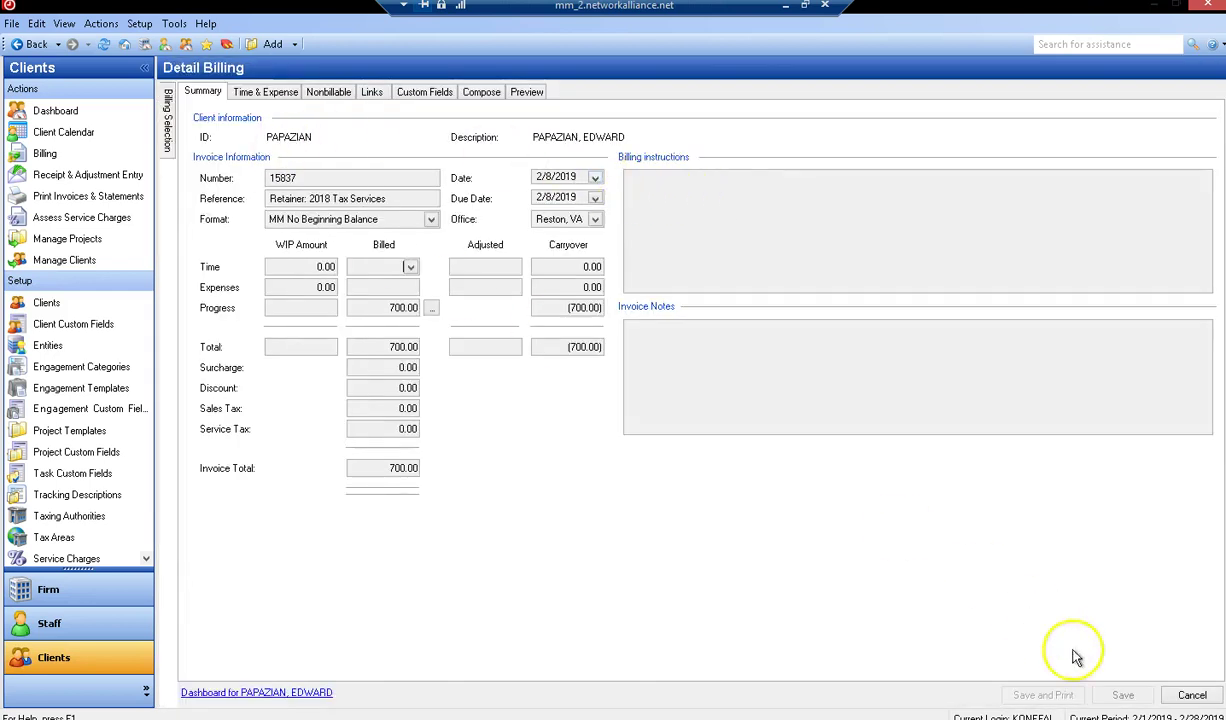
click(481, 91)
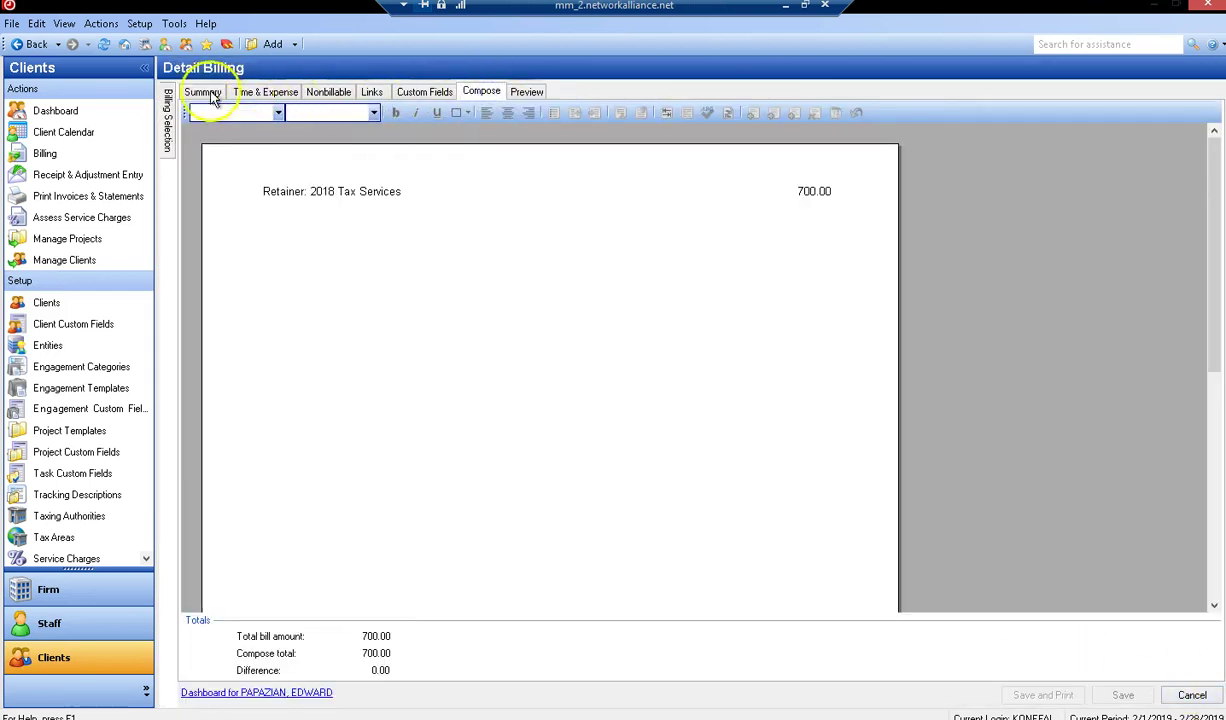
click(202, 91)
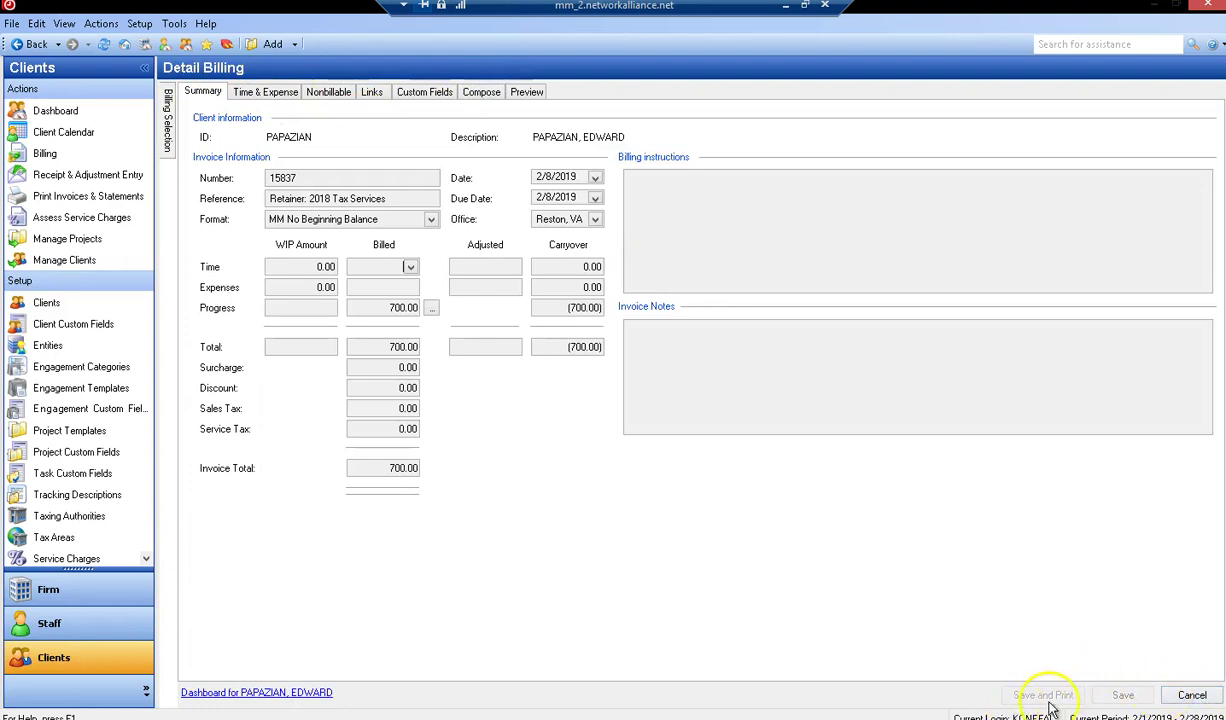
click(1190, 697)
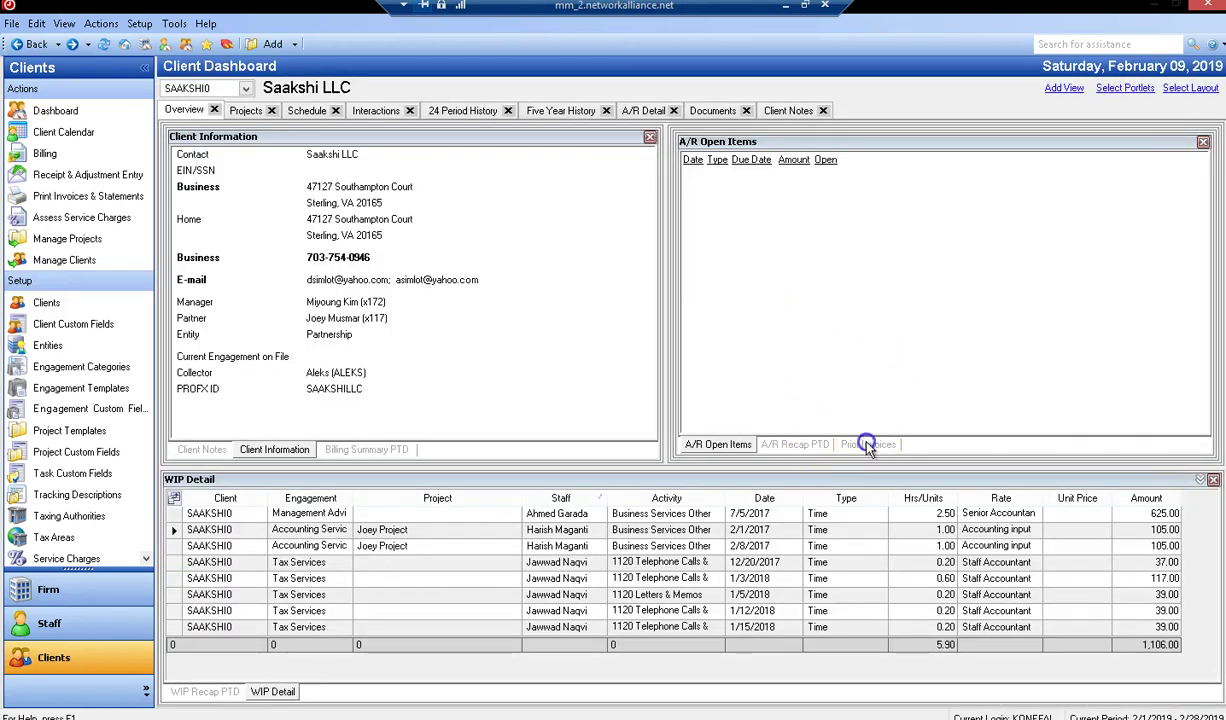
Switch the dashboard to the individual client and open the prior invoice referenced as Retainer: 2018 Tax Services
click(868, 445)
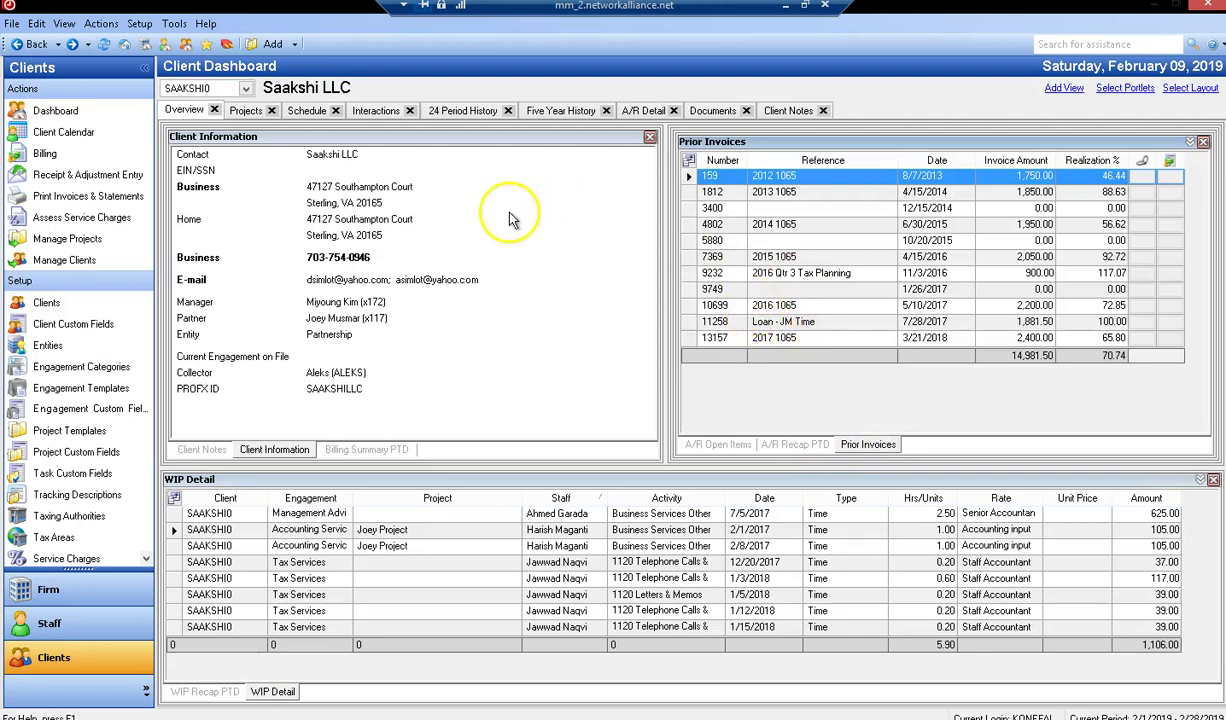
click(230, 88)
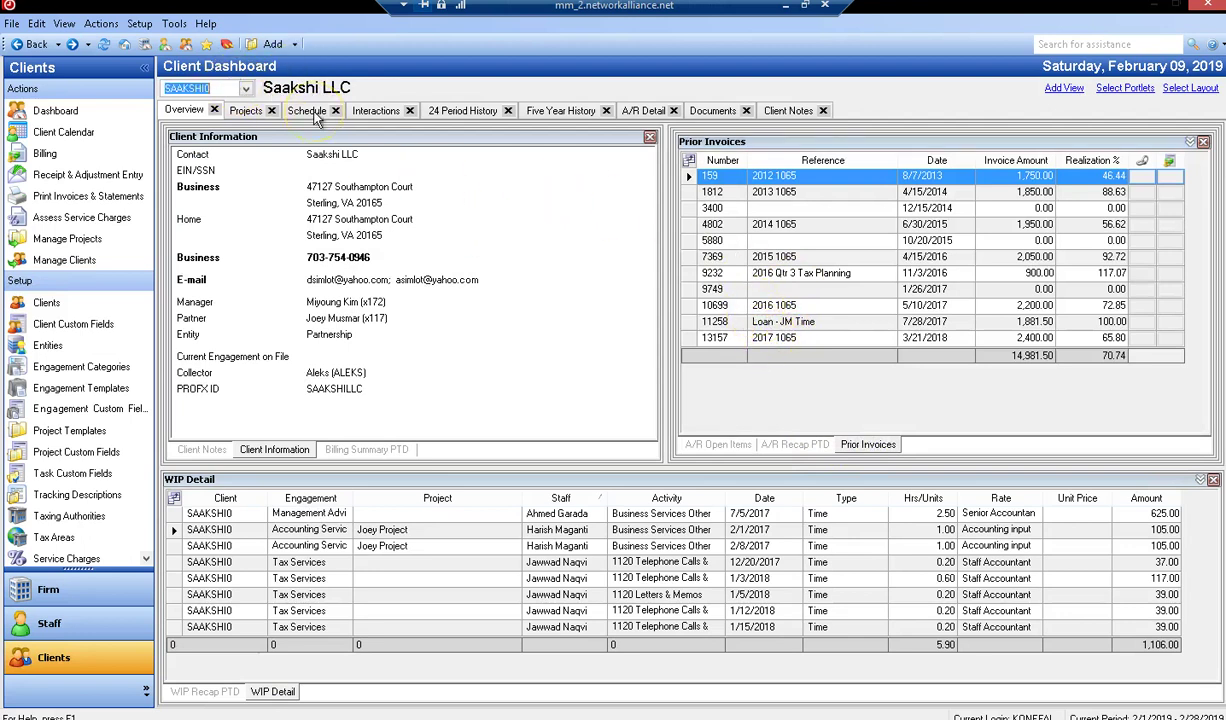
click(246, 88)
click(265, 226)
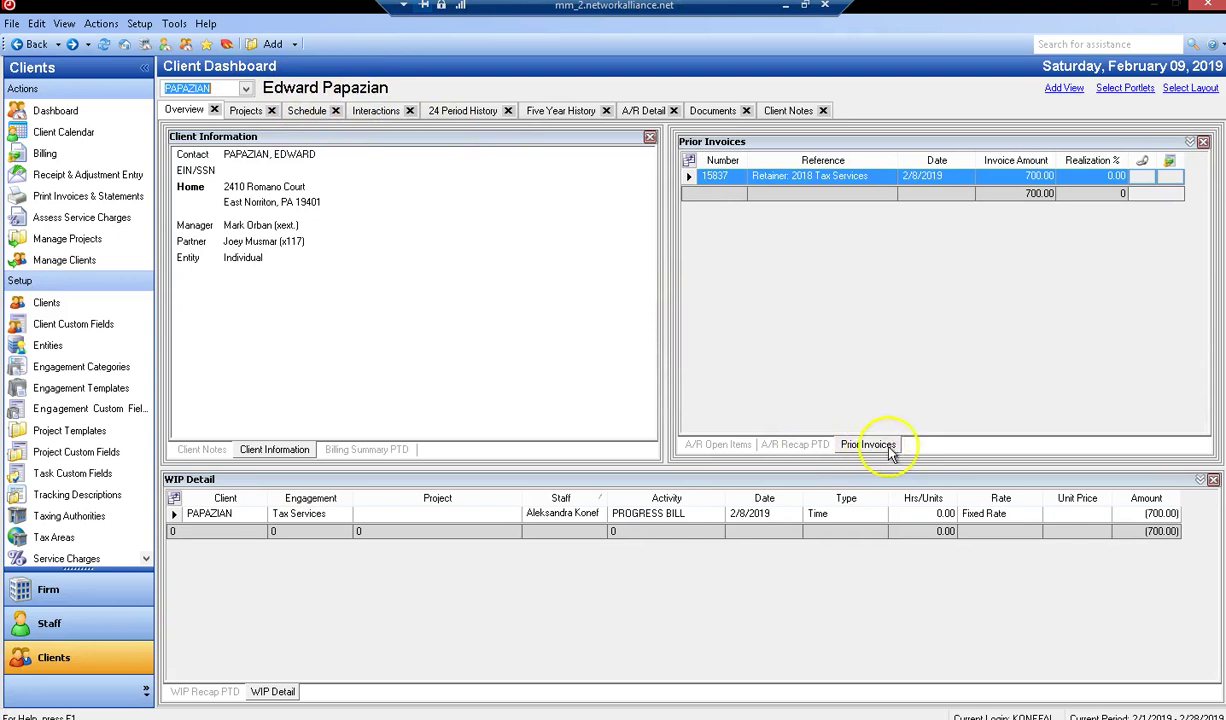
double_click(827, 181)
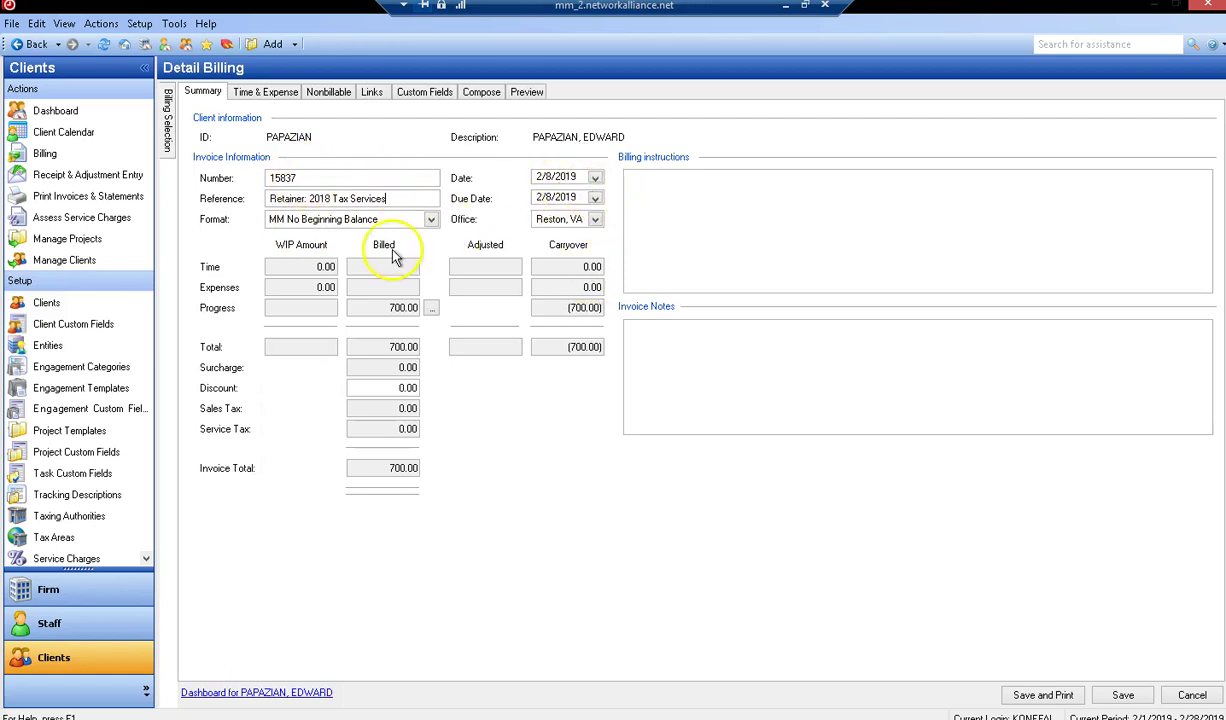
Review the retainer invoice's available formats and its composed billing text
click(374, 222)
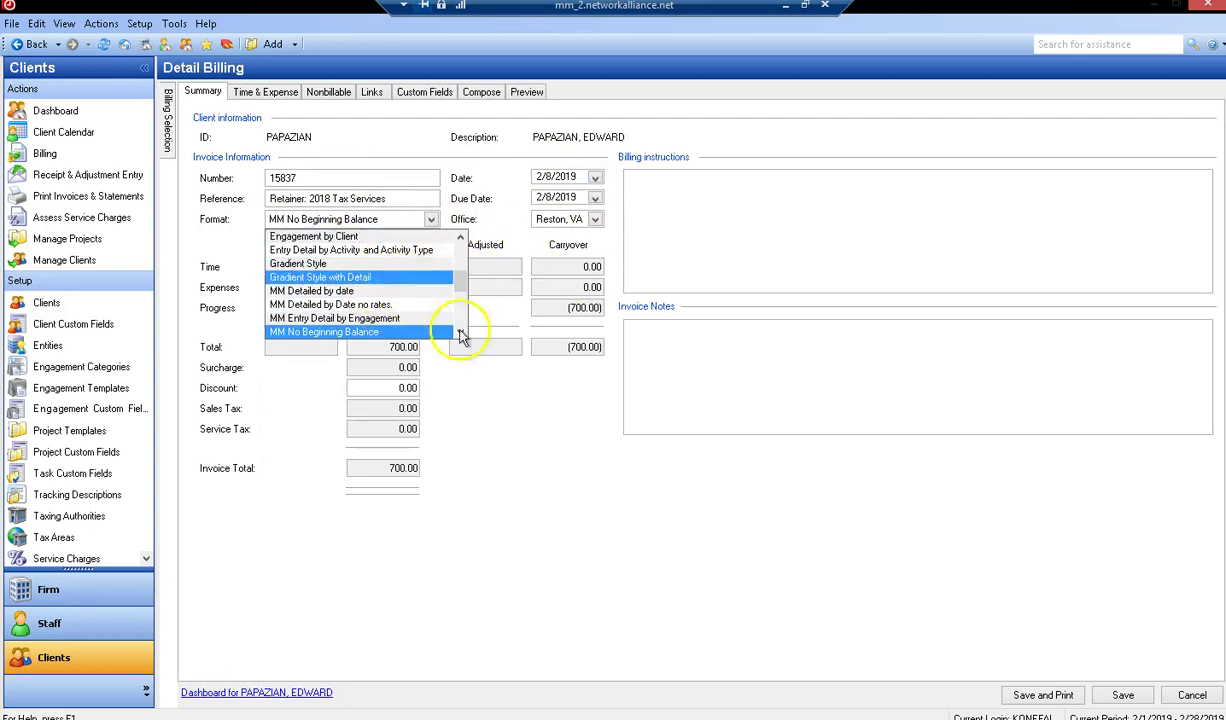
click(619, 511)
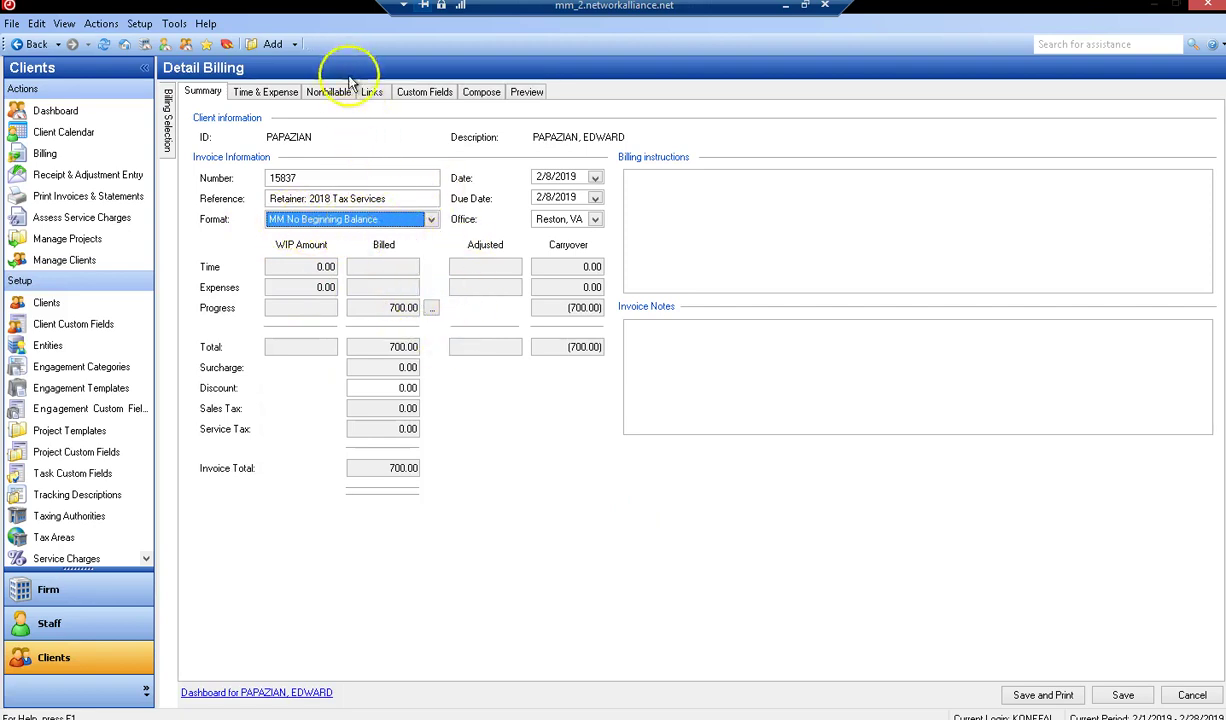
click(471, 96)
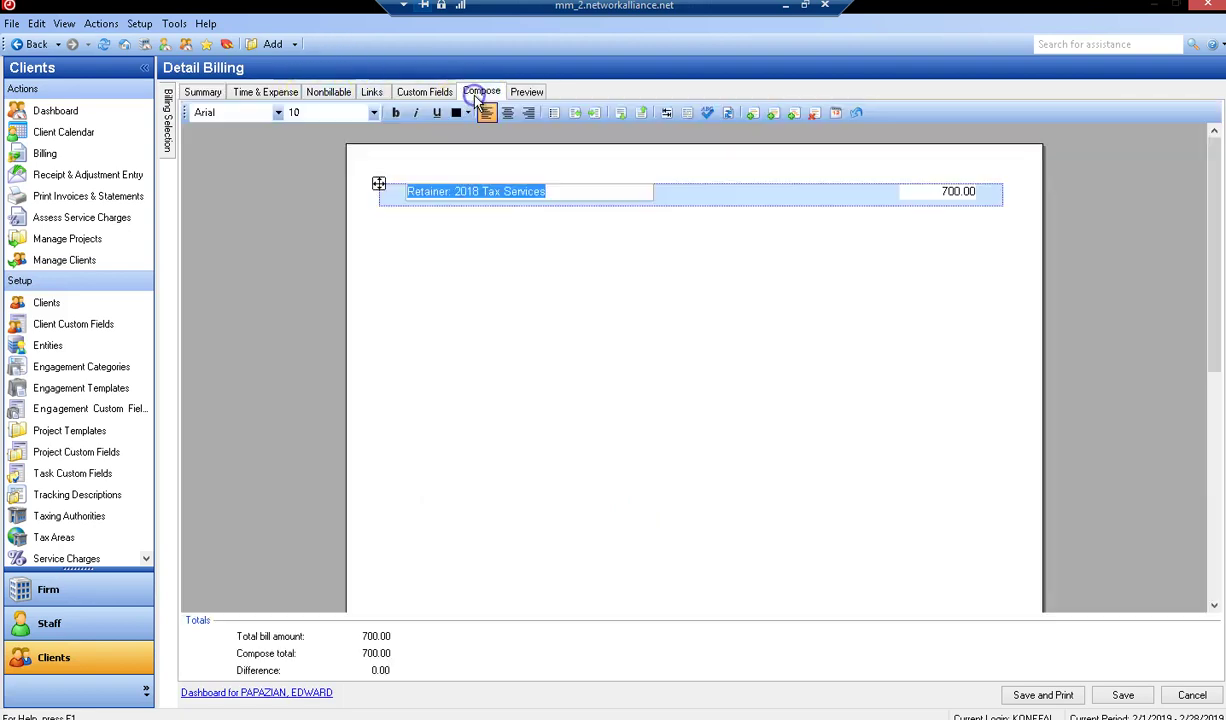
click(535, 194)
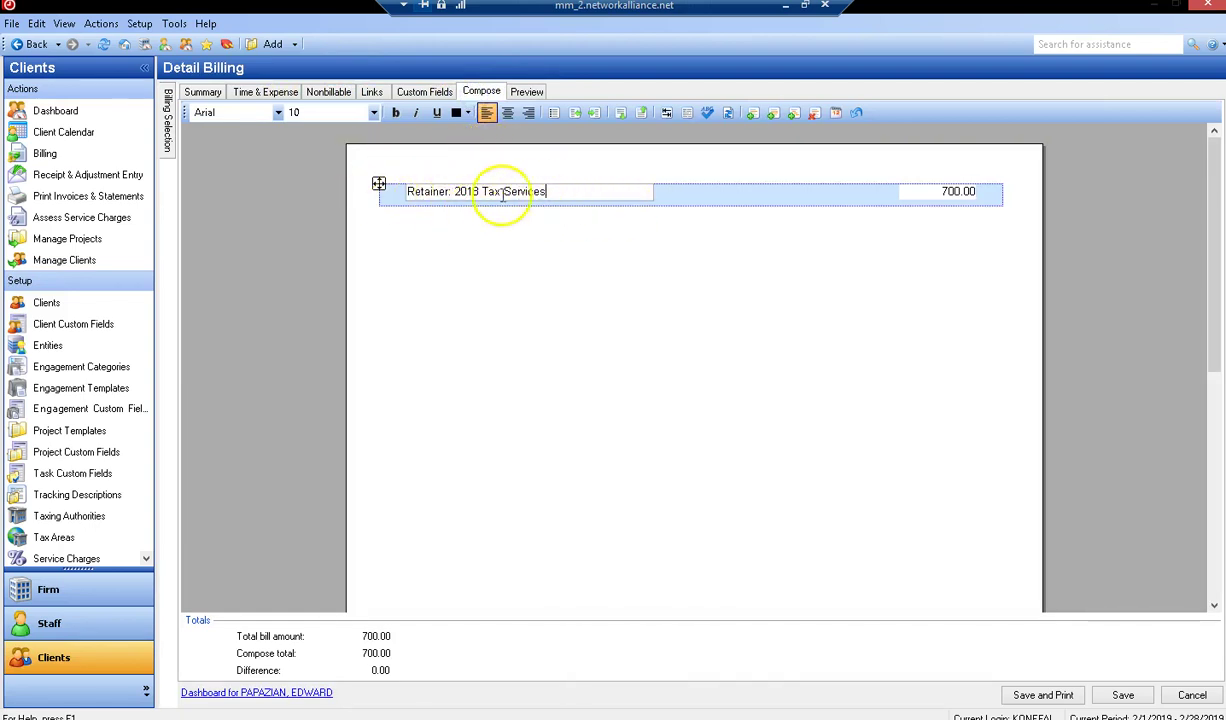
Preview the invoice and try print settings that output a PDF to e-mail instead of to file, then cancel printing
click(527, 91)
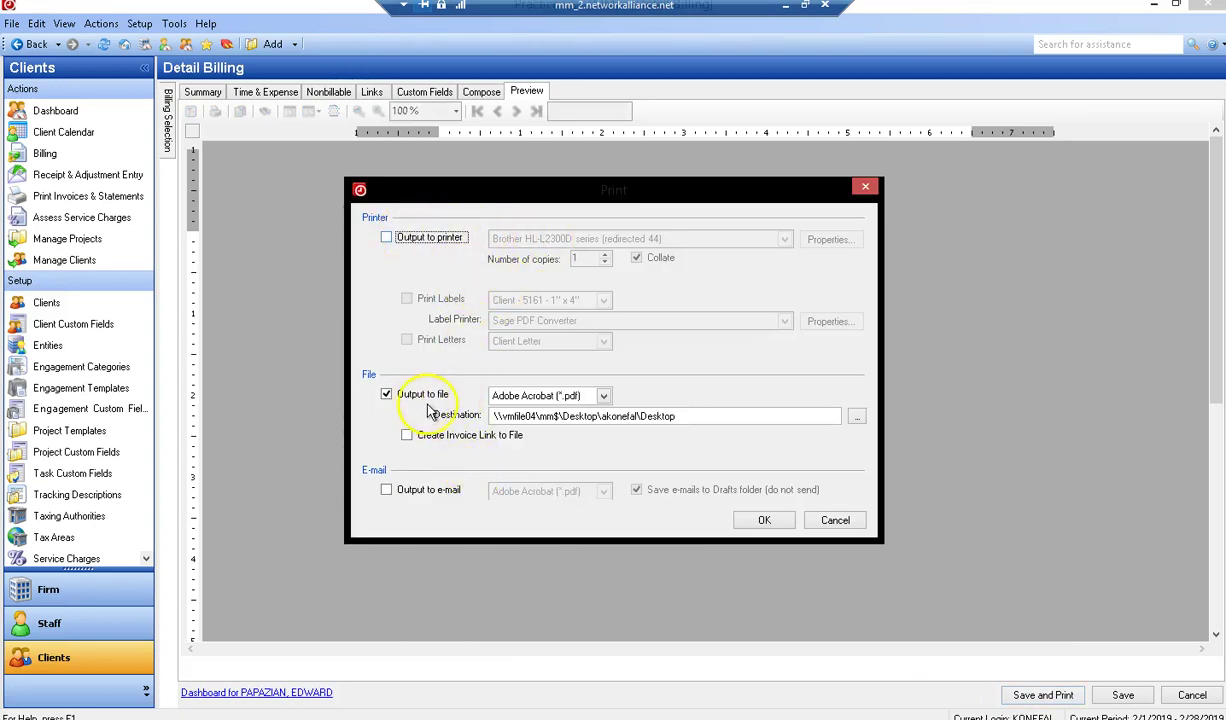
click(606, 396)
click(414, 372)
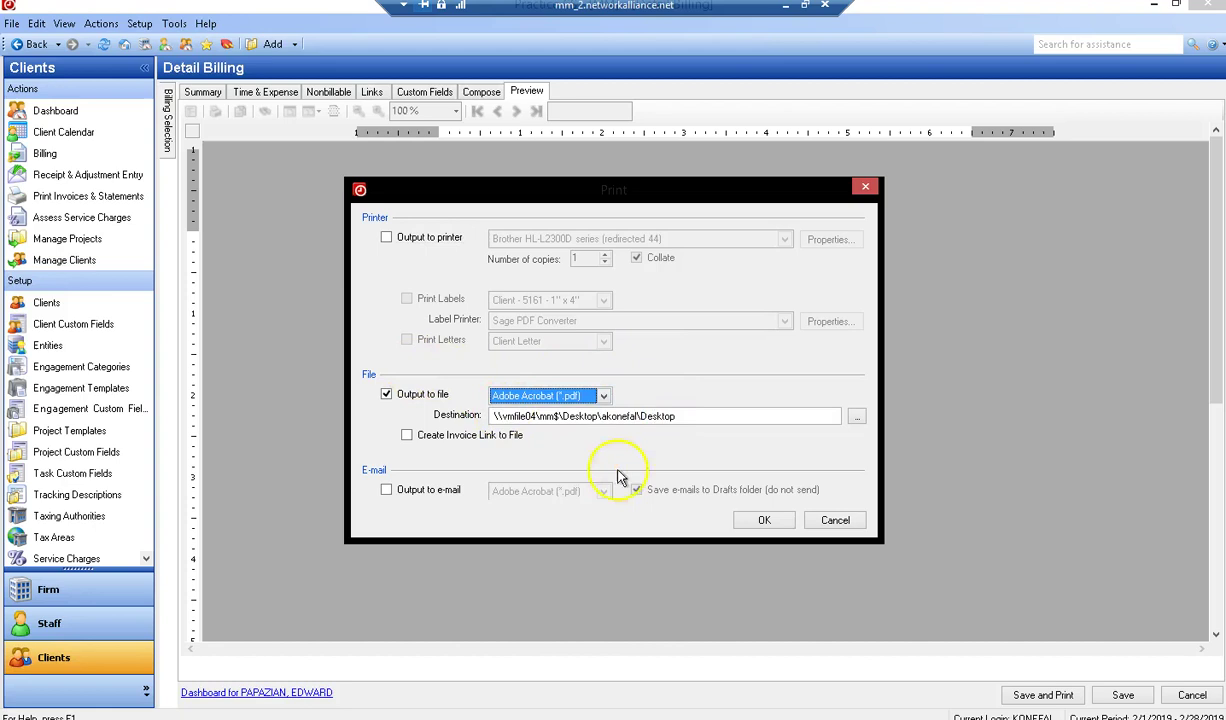
click(386, 493)
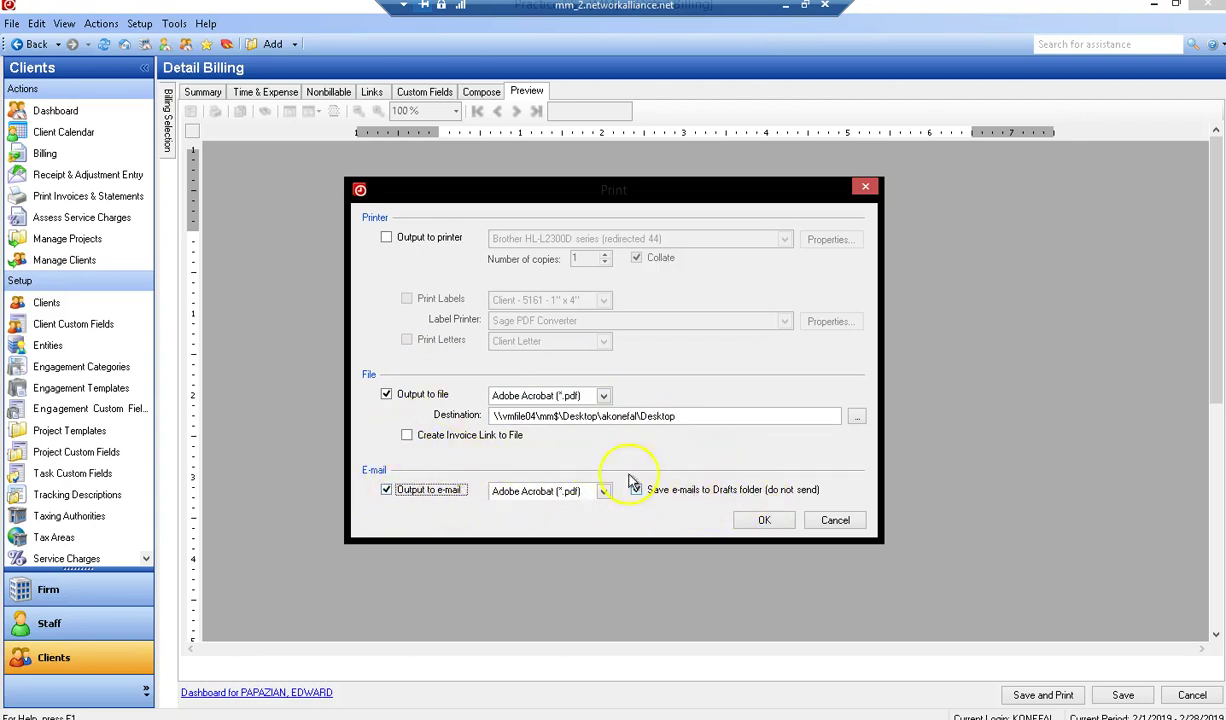
click(387, 396)
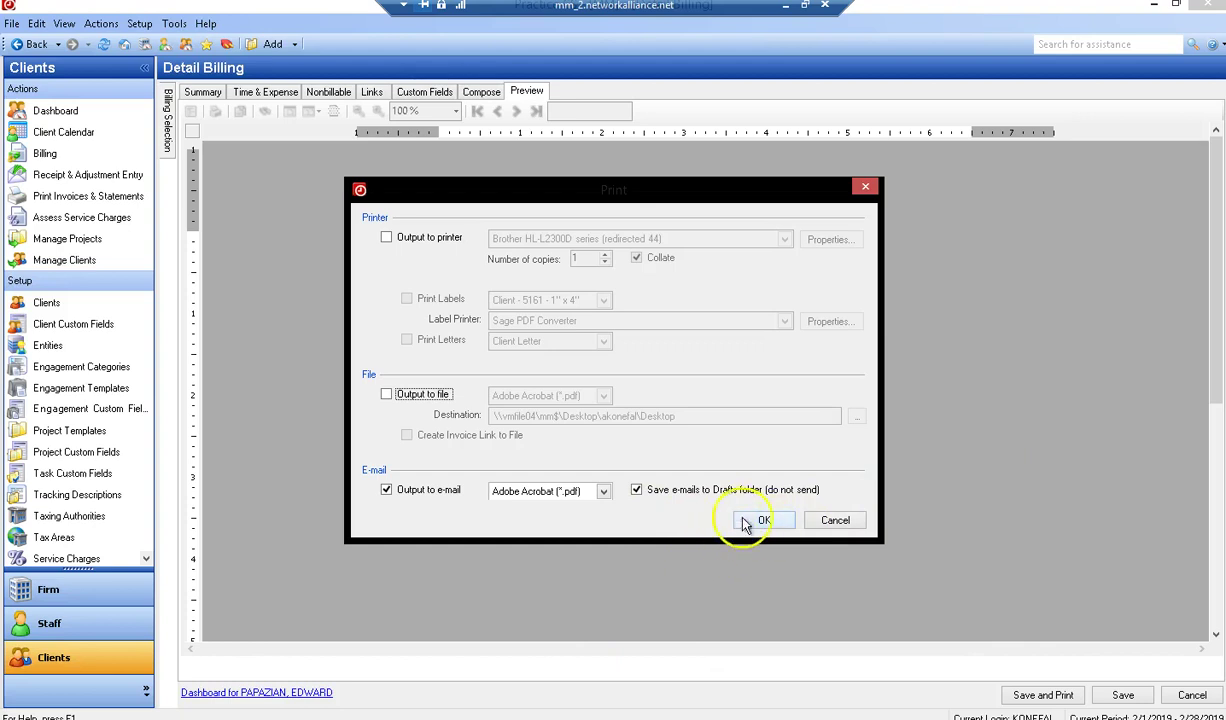
click(831, 521)
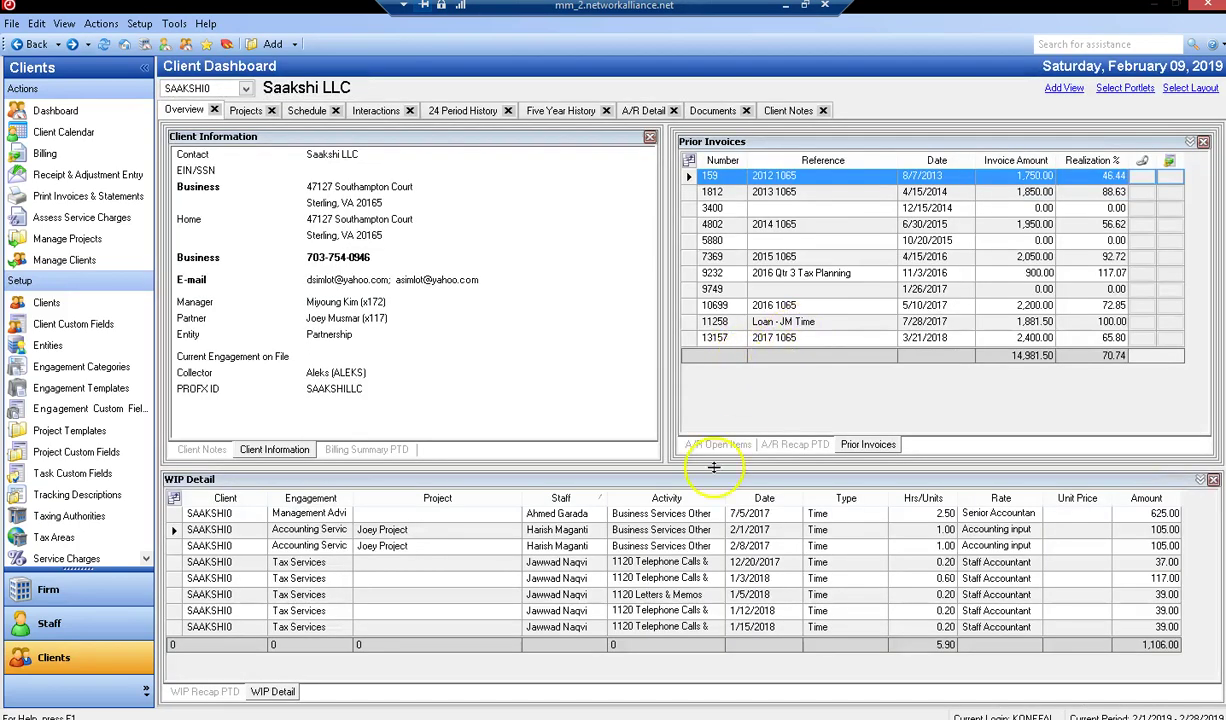
Look through Saakshi LLC's prior invoices, including the 2016 1065 invoice, and check its open A/R items
click(785, 338)
click(780, 290)
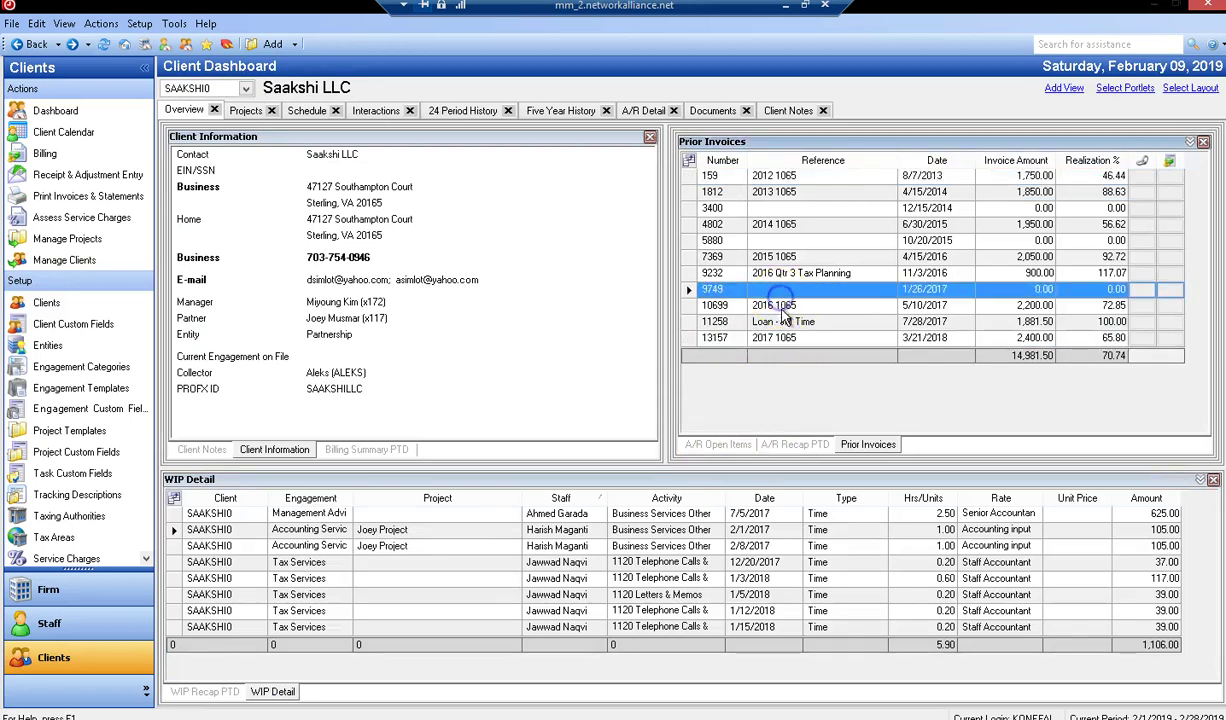
click(781, 307)
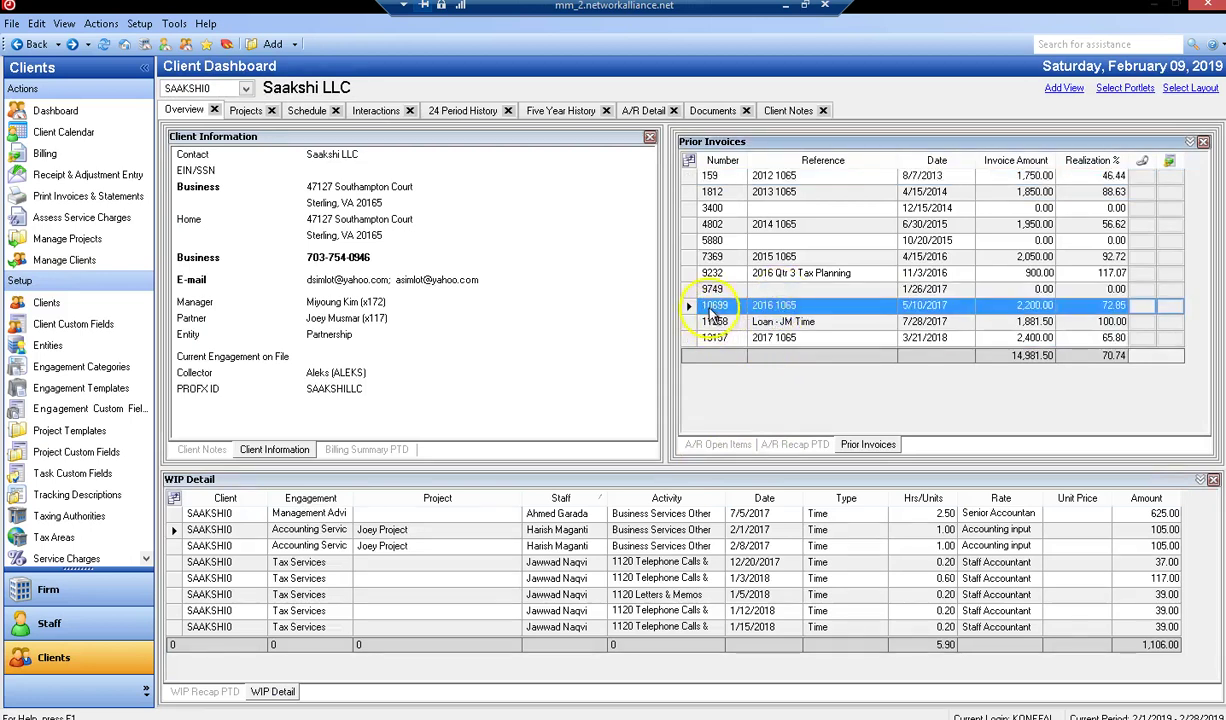
click(718, 444)
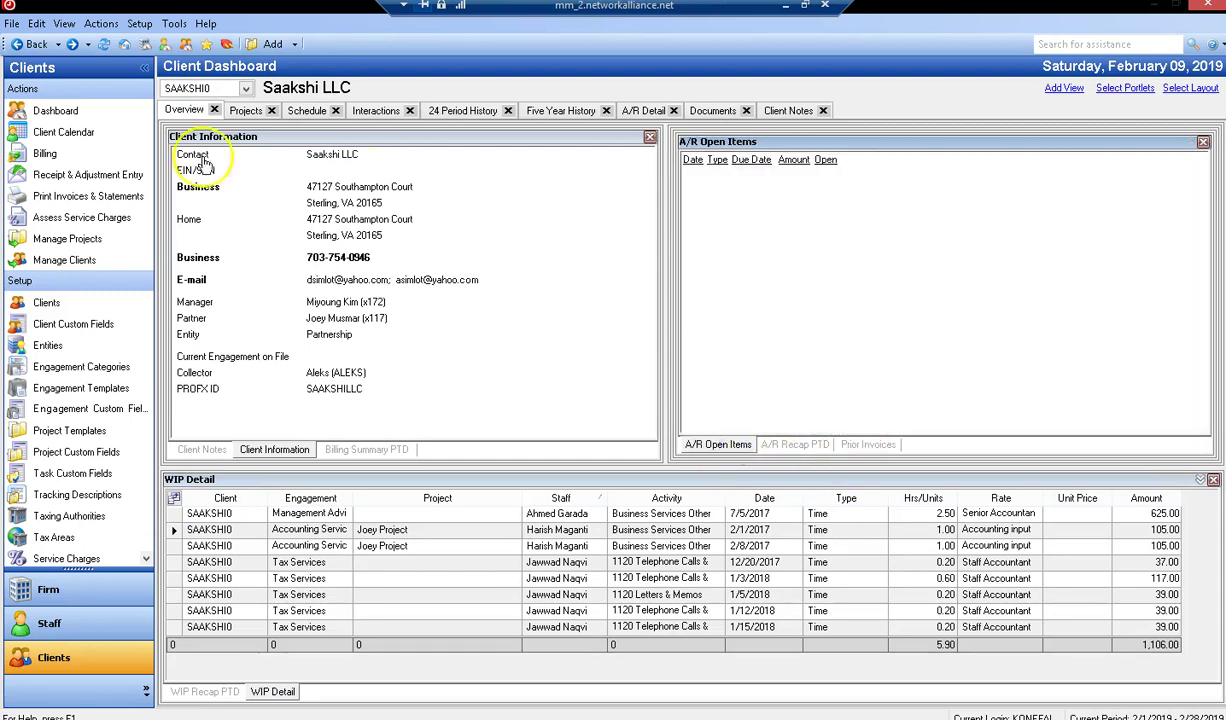
click(868, 444)
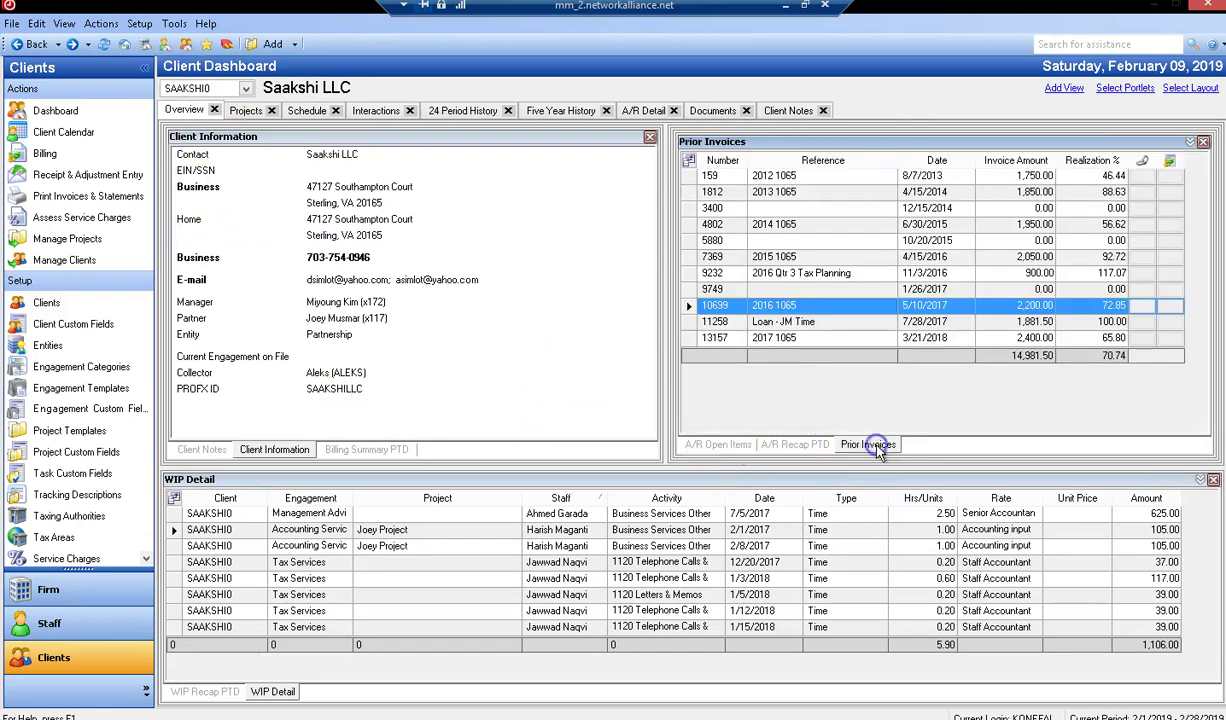